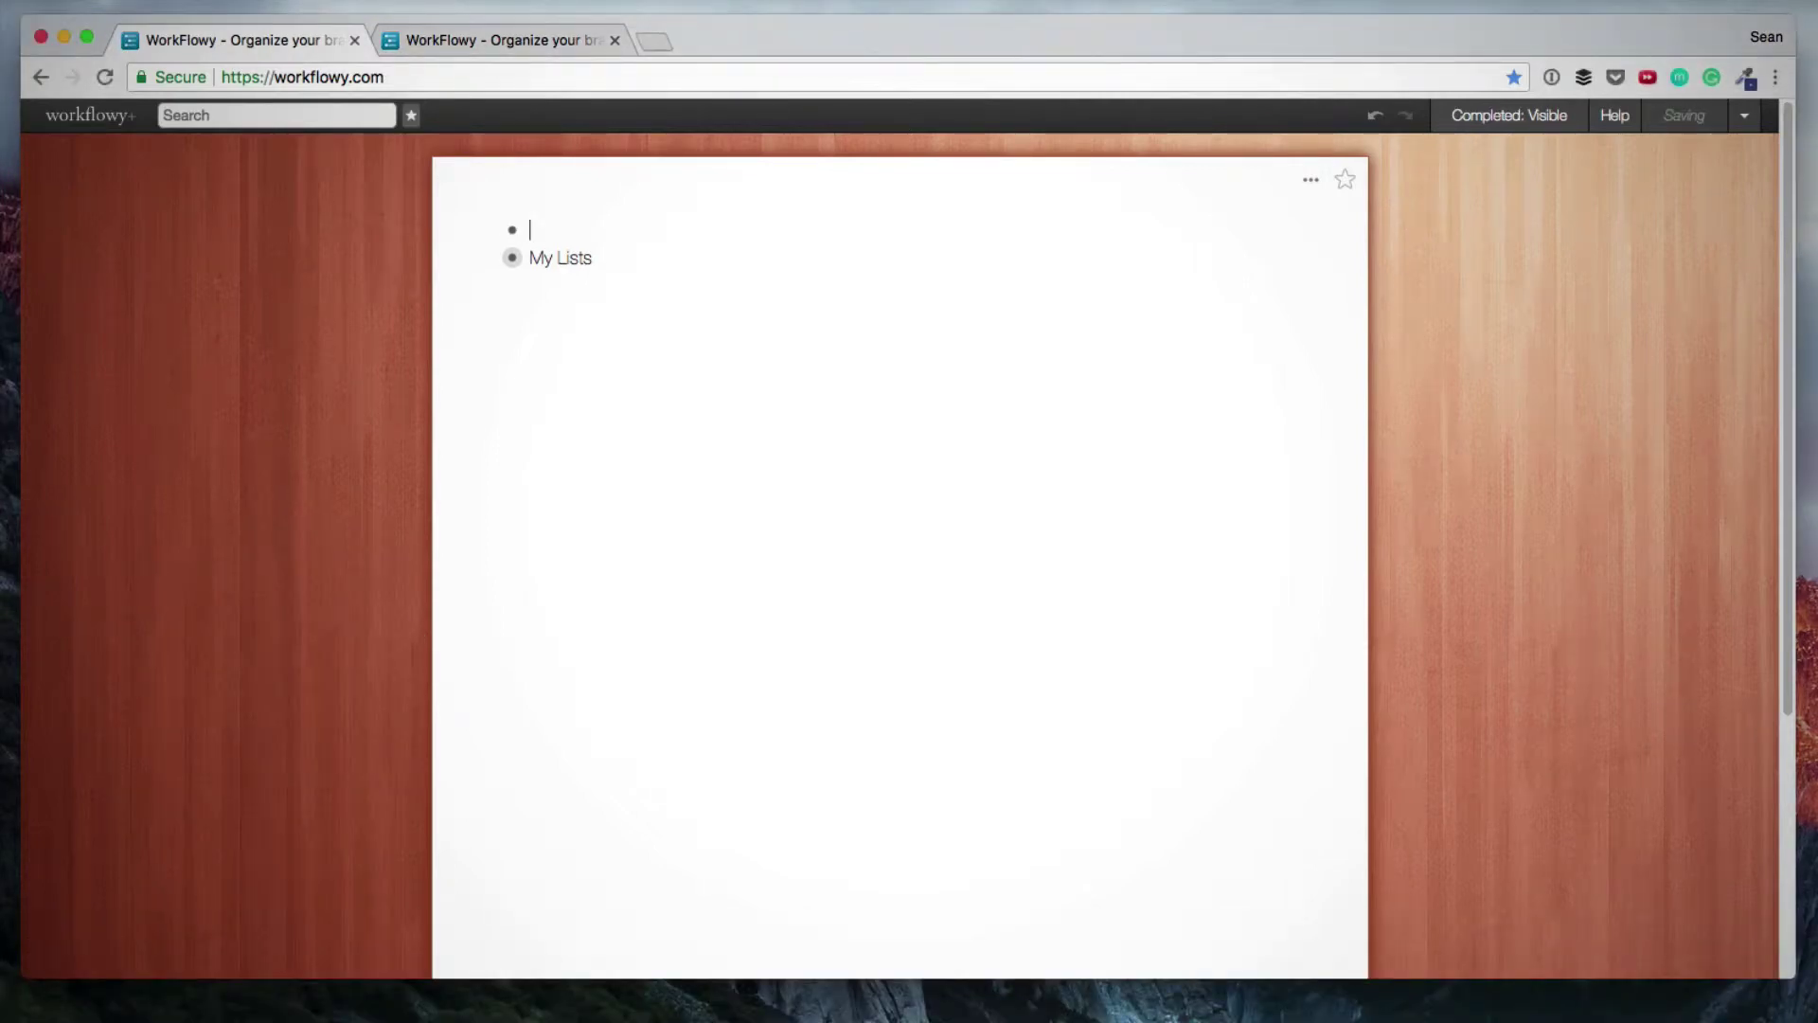
# Create Personal and Work bullets, with Journal and Grocery List nested under Personal.
pyautogui.write('Personal')
pyautogui.press('Return')
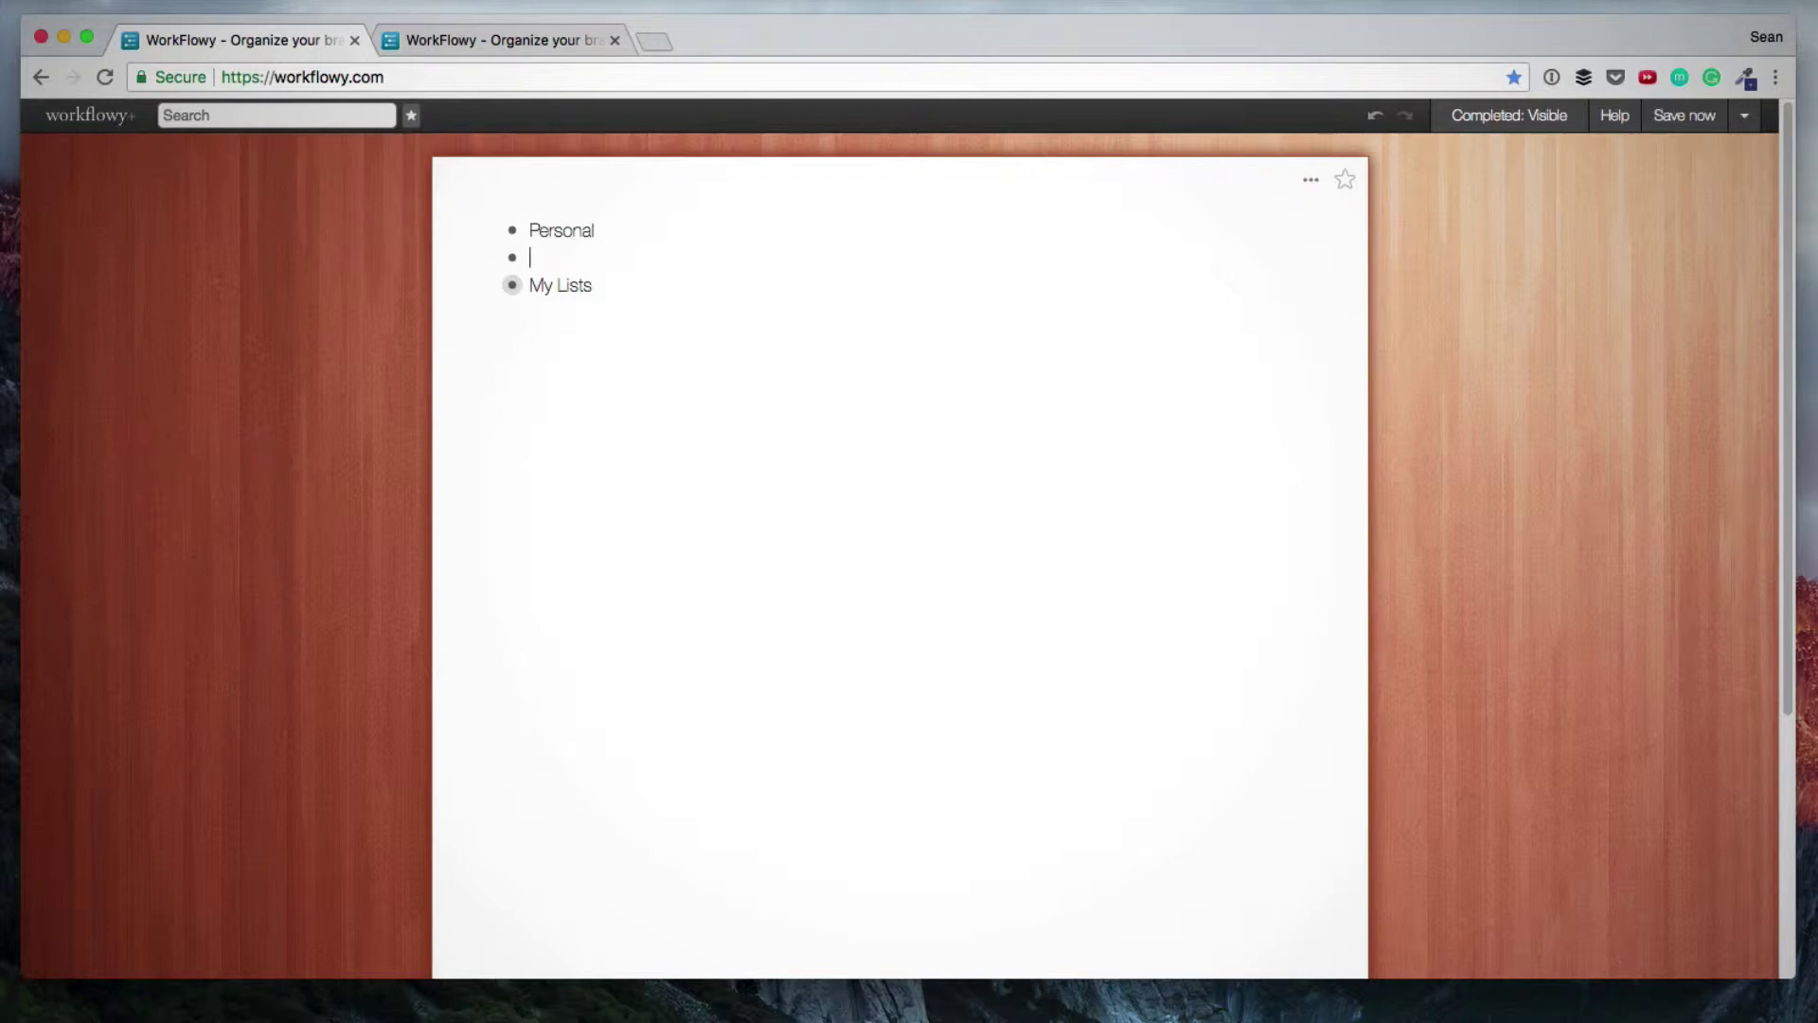
pyautogui.write('Work')
pyautogui.press('Return')
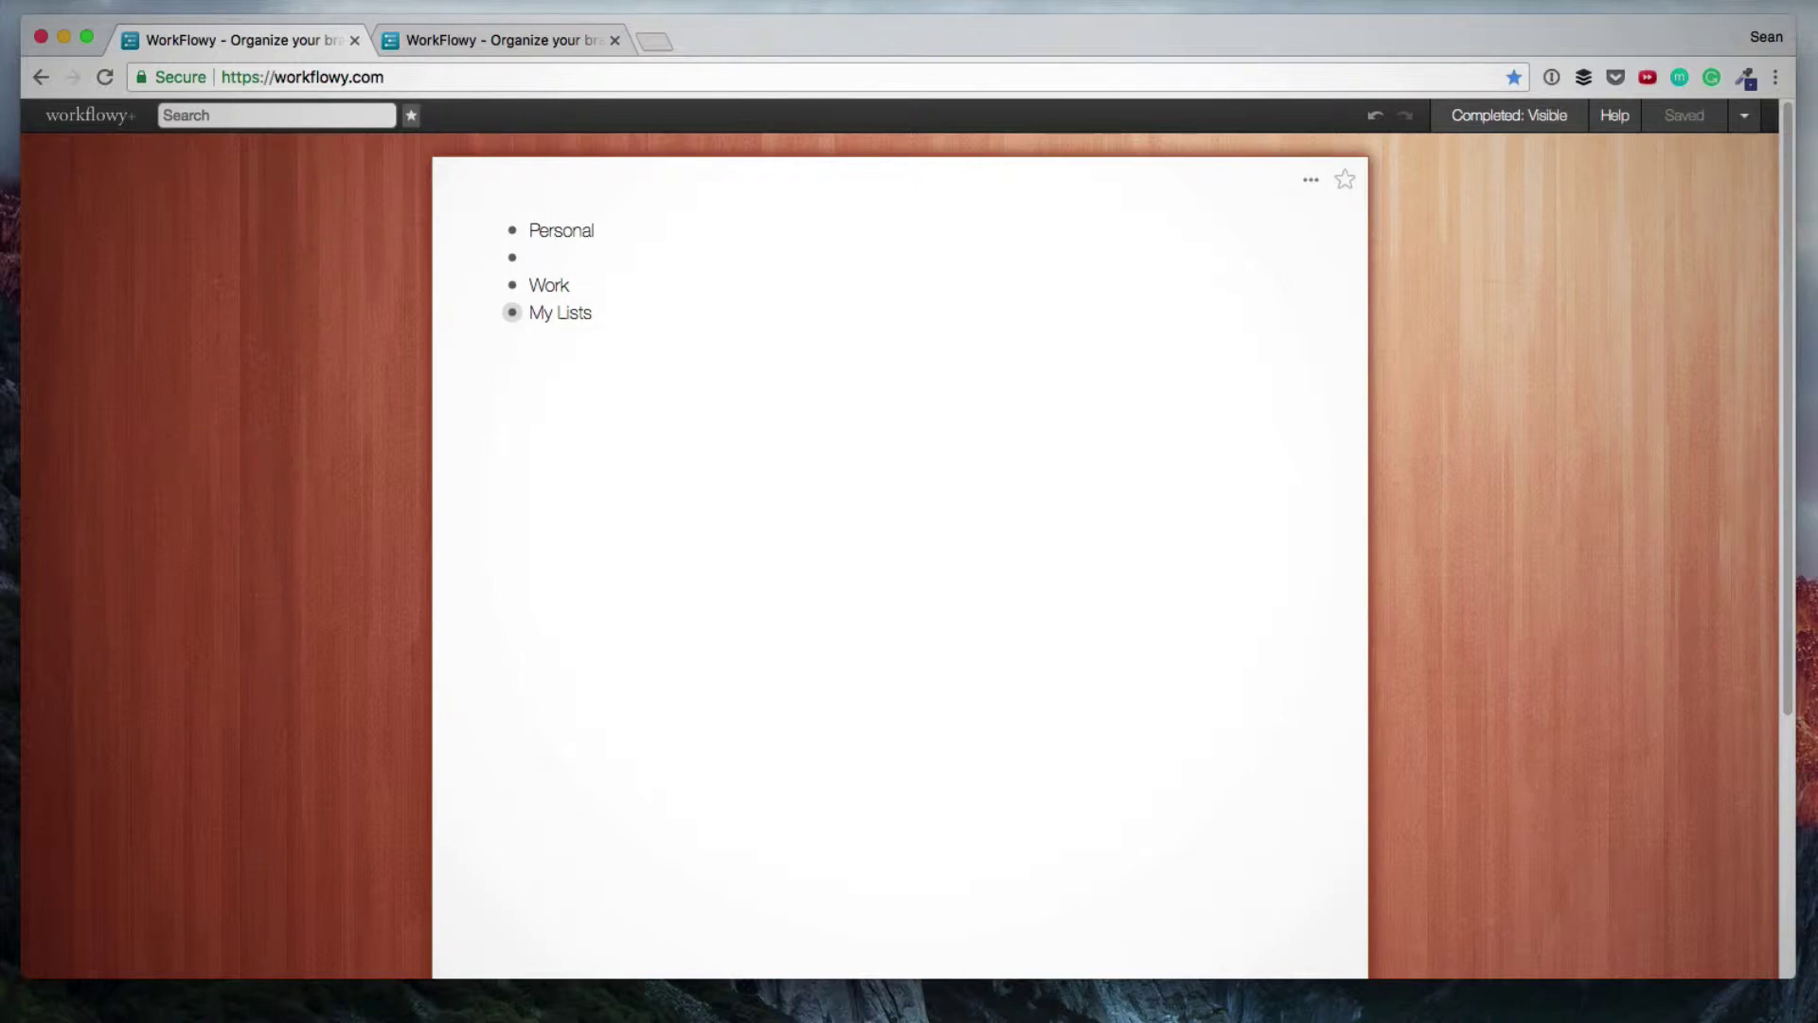
pyautogui.press('Tab')
pyautogui.write('Journal')
pyautogui.press('Return')
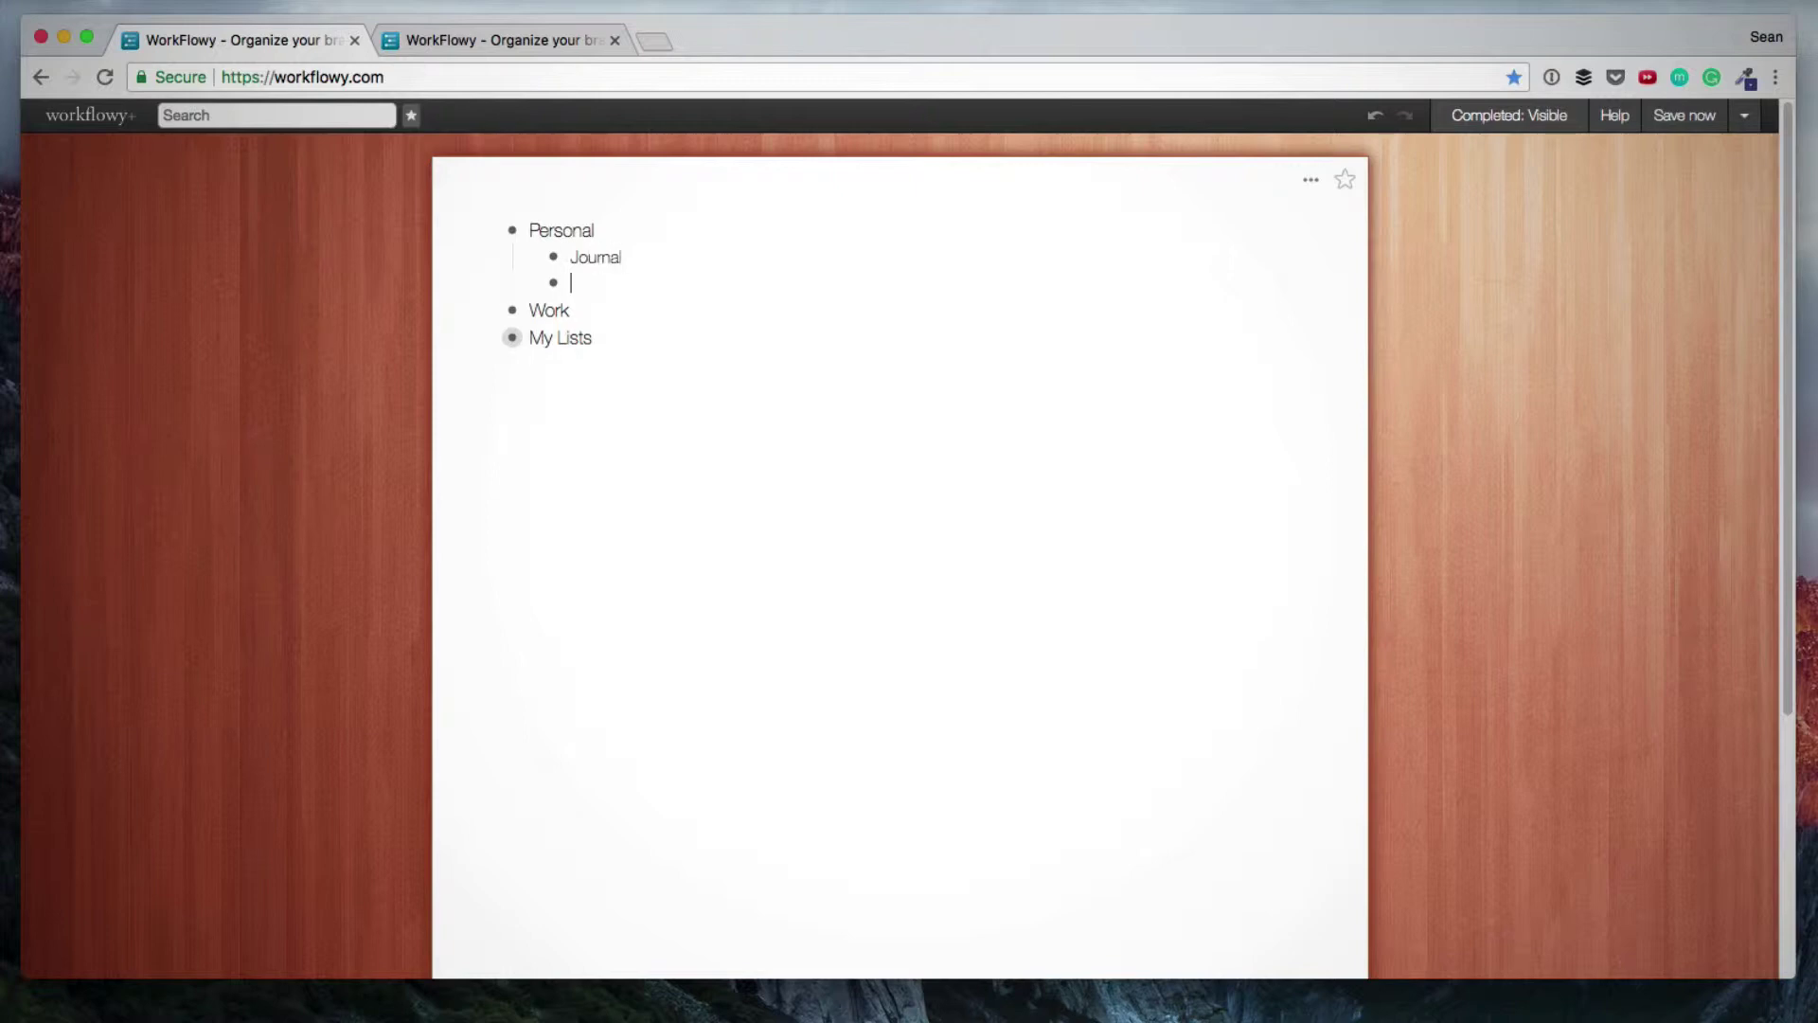
pyautogui.write('Grocery List')
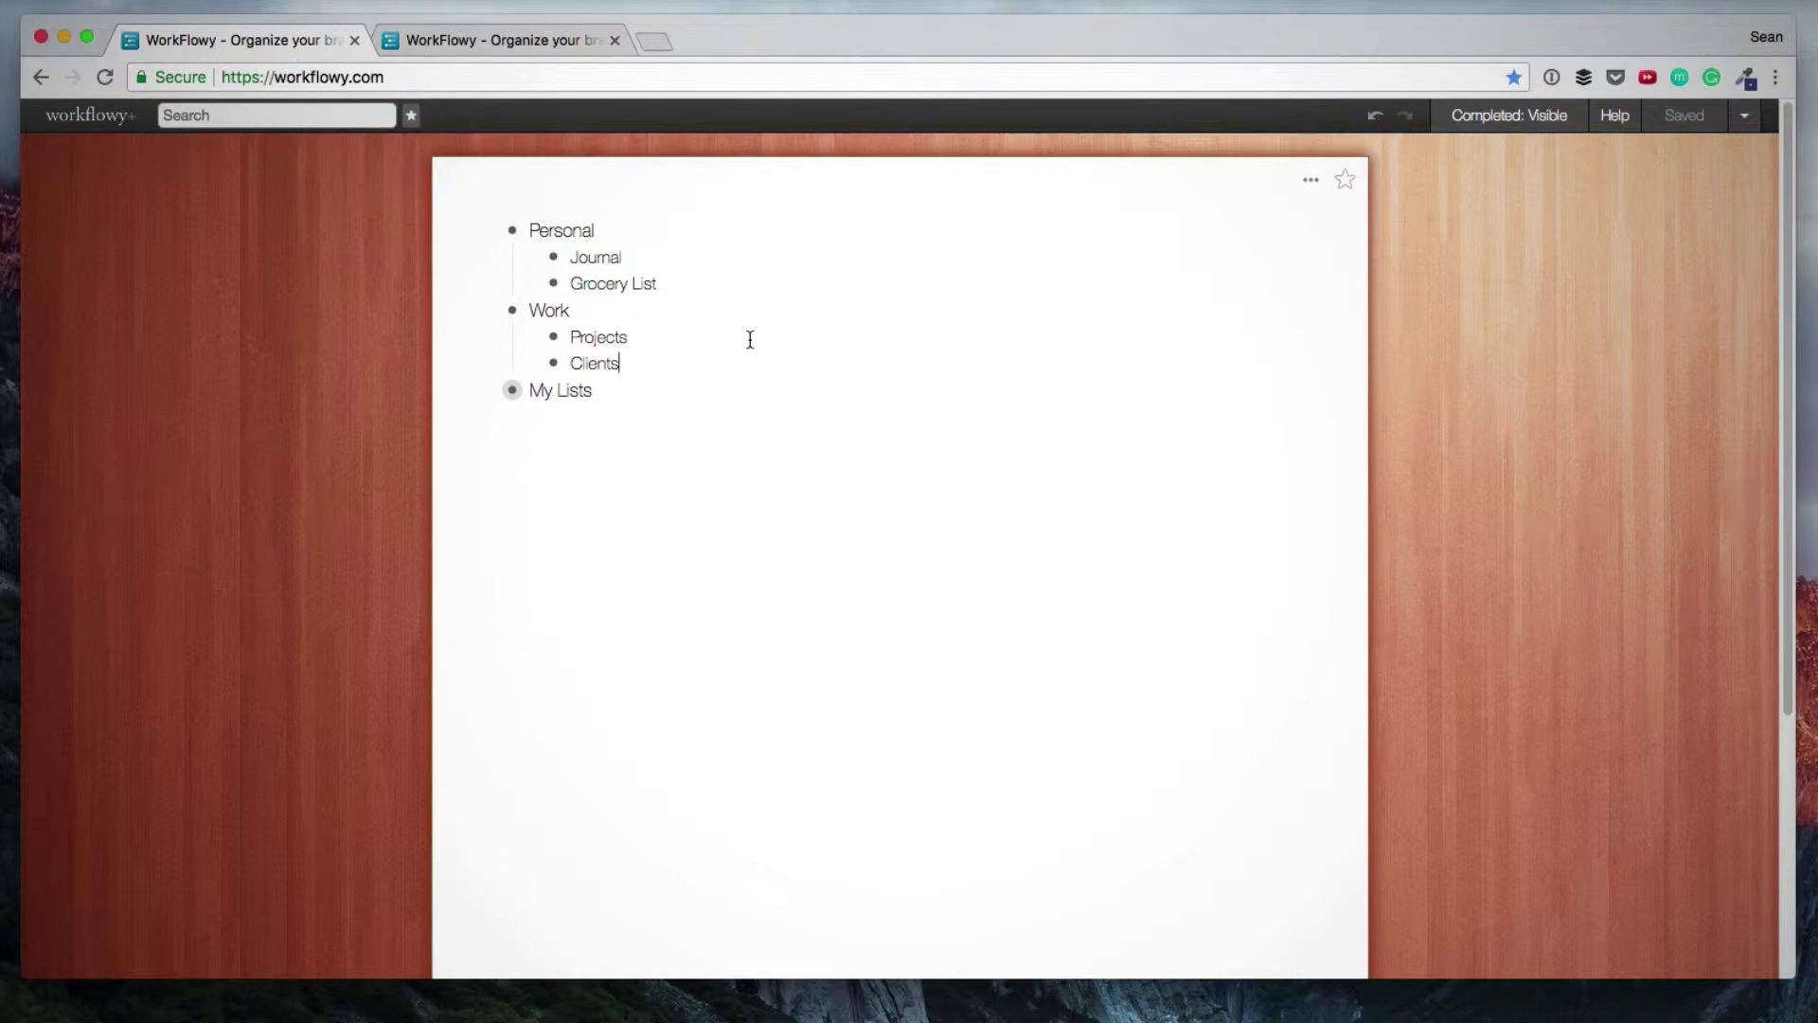
# Nest items under Clients, keep Project B at sibling level, and paste in the Demo List with its items.
pyautogui.press('Return')
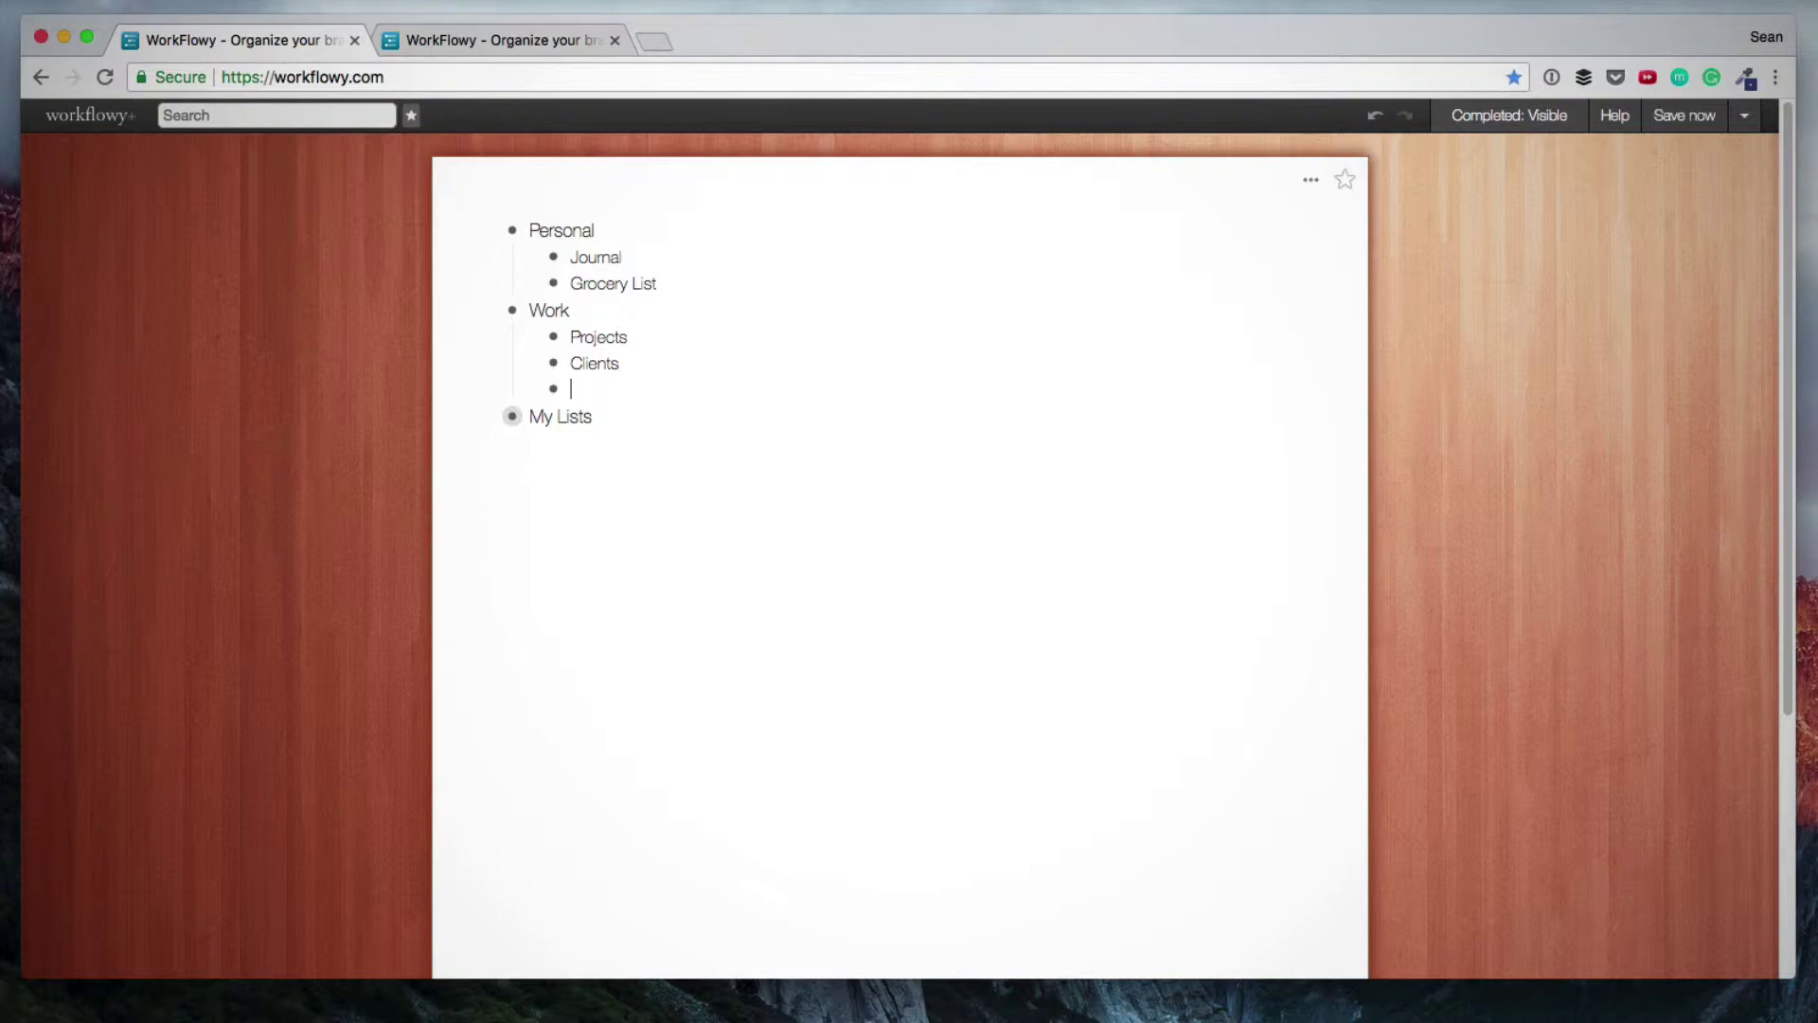
pyautogui.press('Tab')
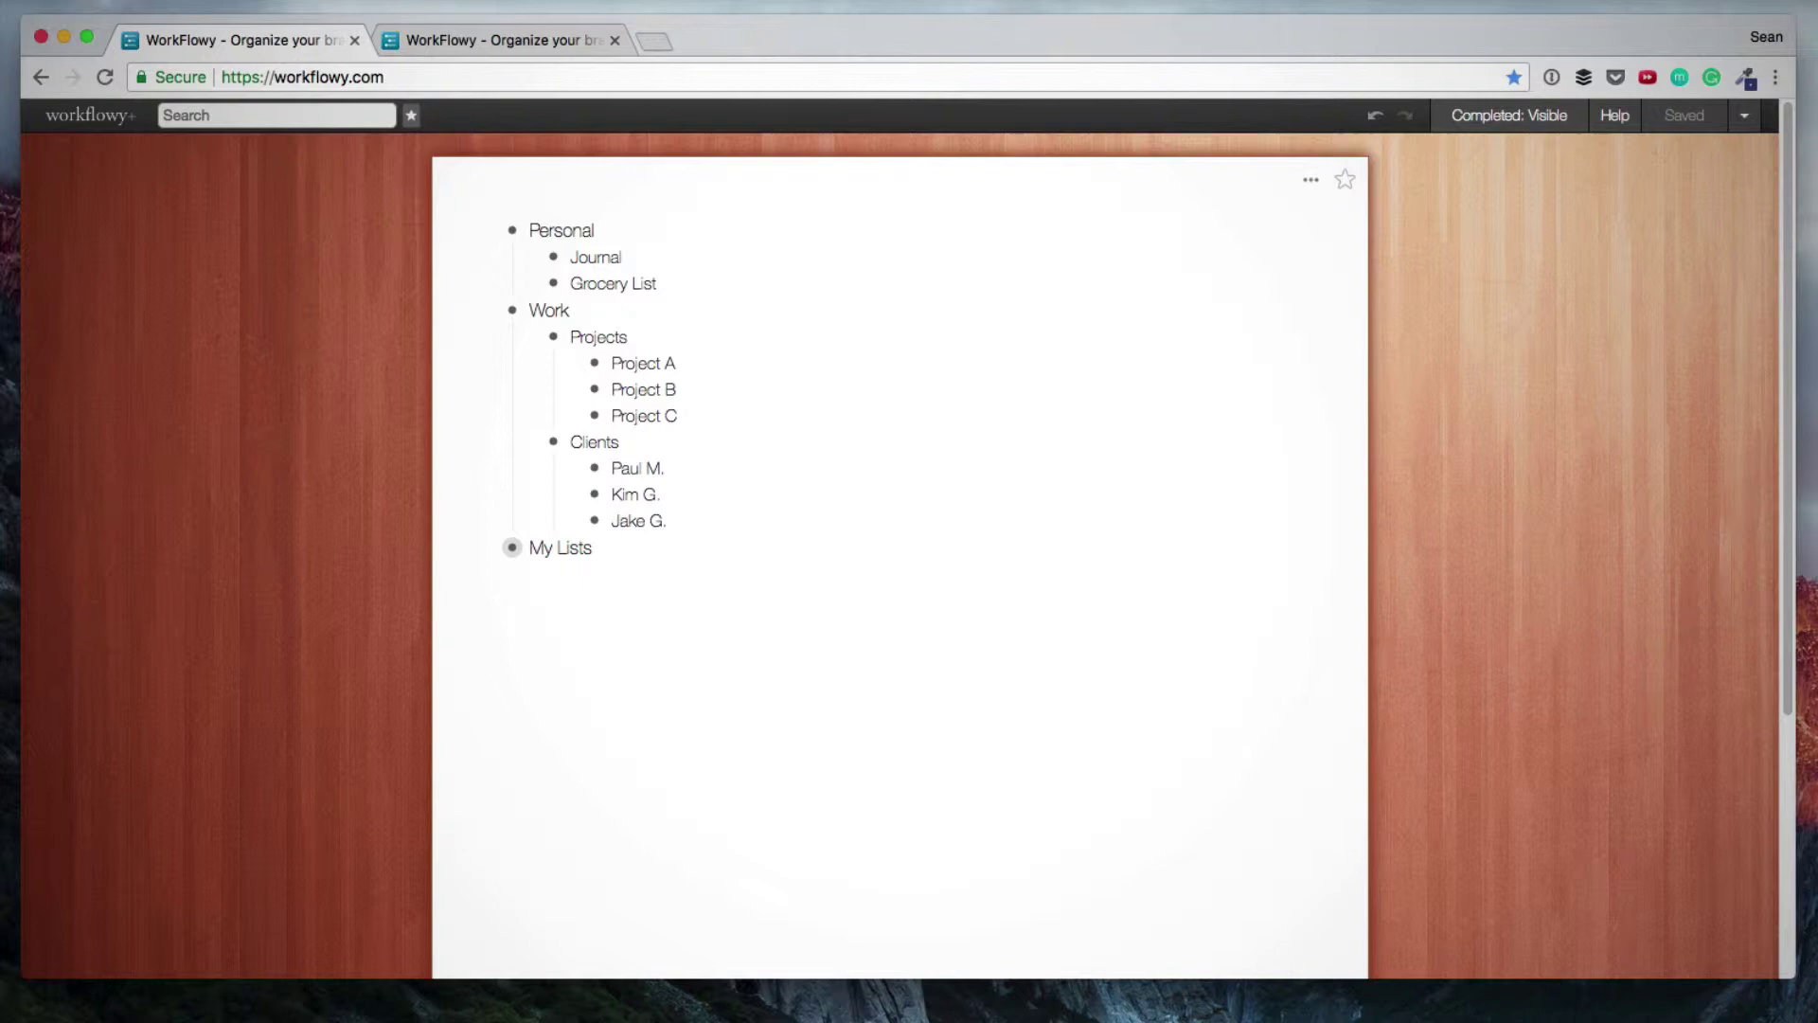
pyautogui.press('Tab')
pyautogui.hotkey('shift', 'Tab')
pyautogui.write('Demo List Item A Item B Item C')
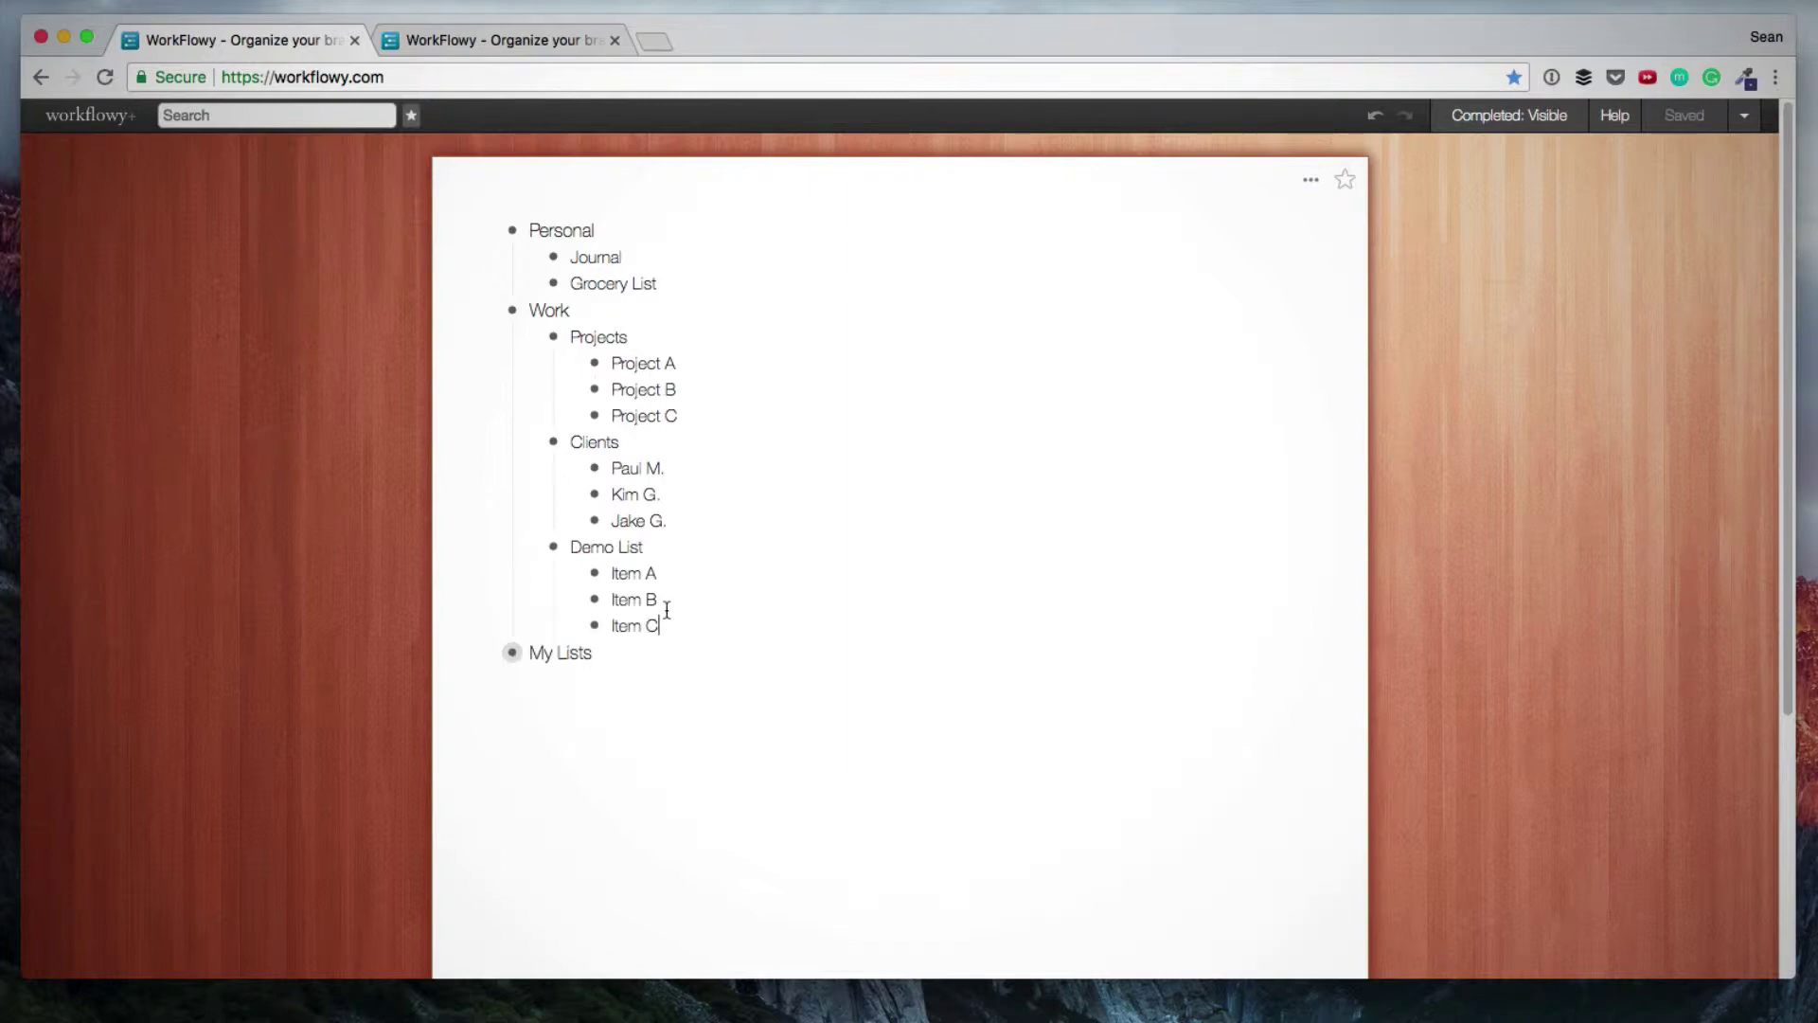
pyautogui.press('BackSpace')
pyautogui.press('BackSpace')
pyautogui.press('BackSpace')
pyautogui.press('BackSpace')
pyautogui.press('BackSpace')
pyautogui.press('BackSpace')
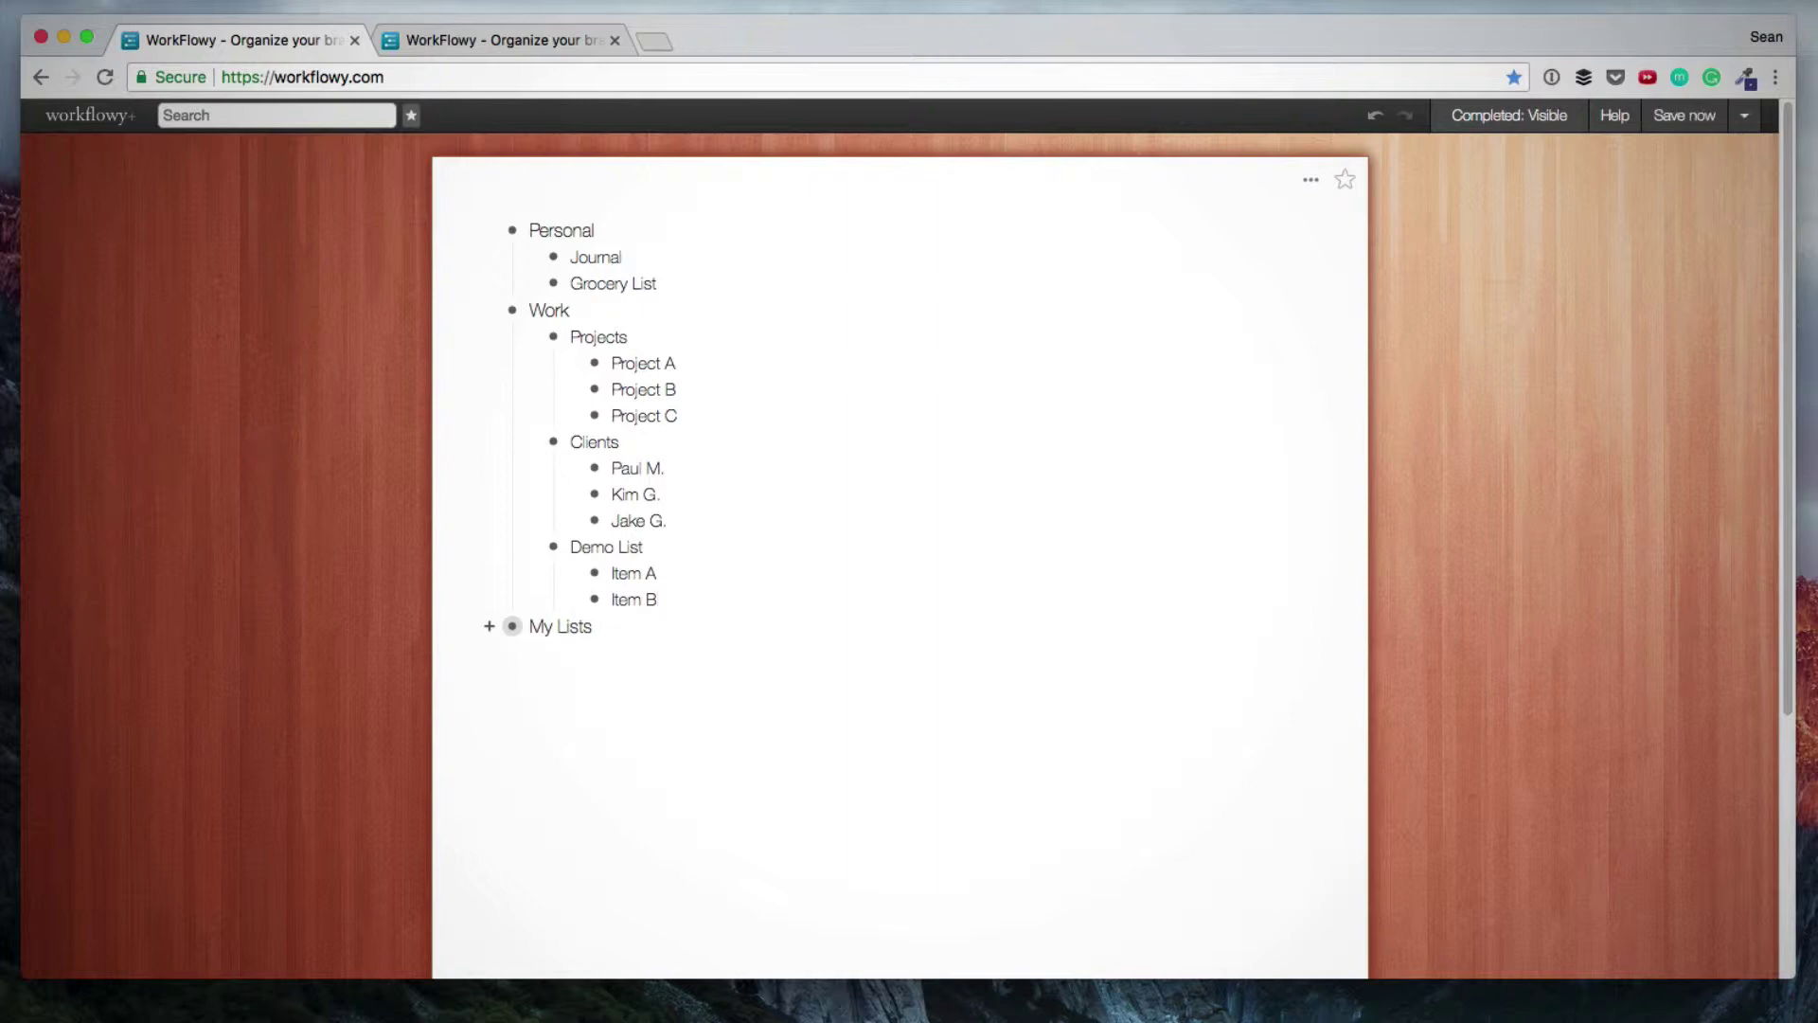
pyautogui.press('Return')
pyautogui.write('Item C')
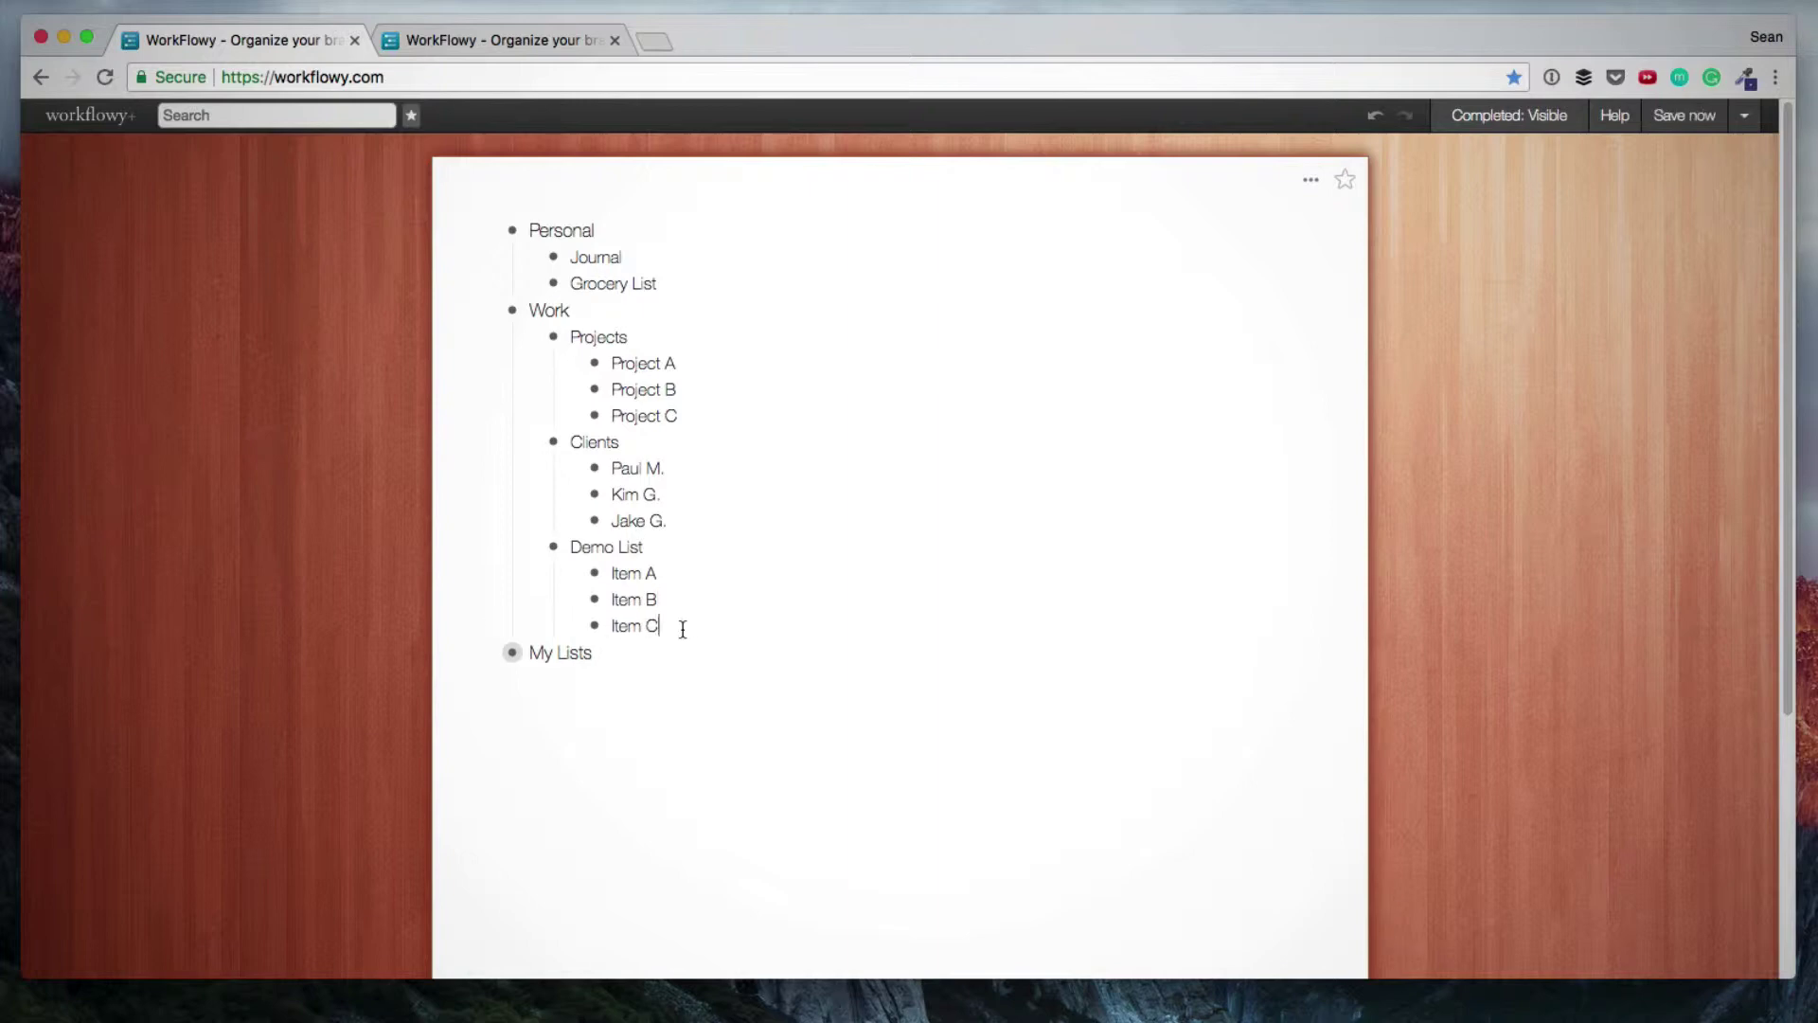
pyautogui.moveTo(681, 630); pyautogui.dragTo(612, 566)
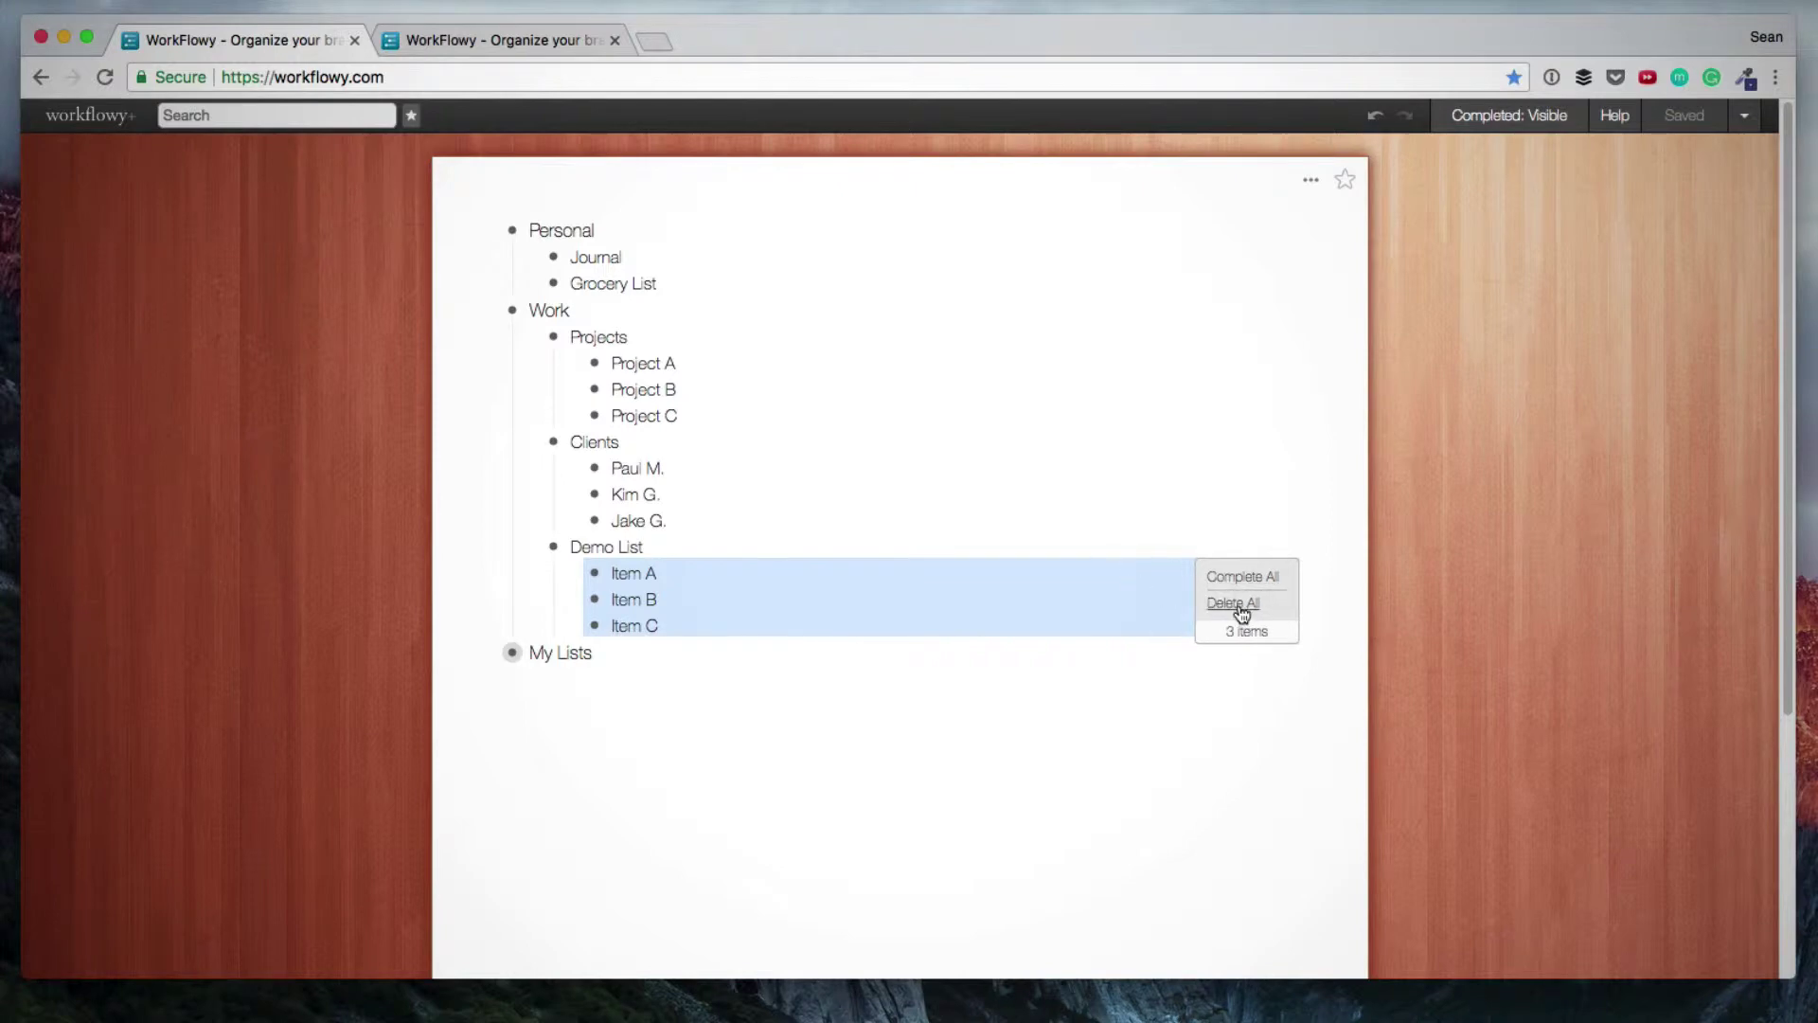
pyautogui.click(1237, 606)
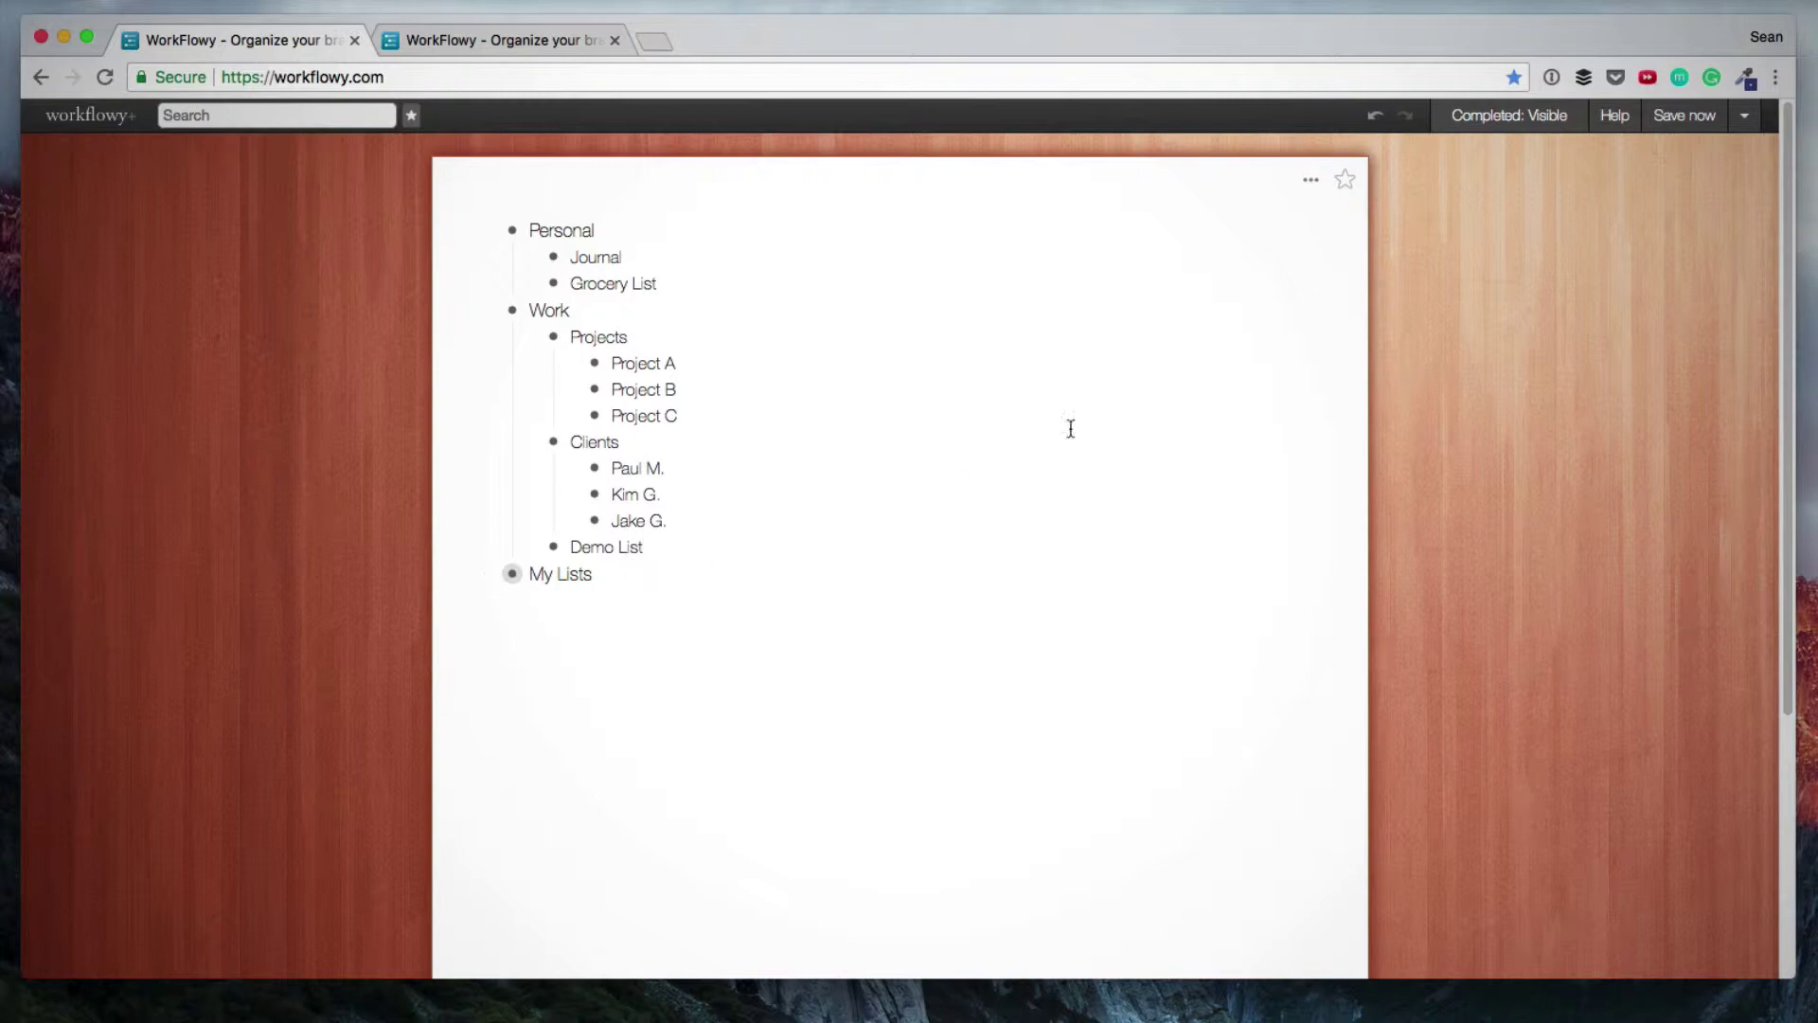
pyautogui.click(1381, 123)
pyautogui.click(969, 725)
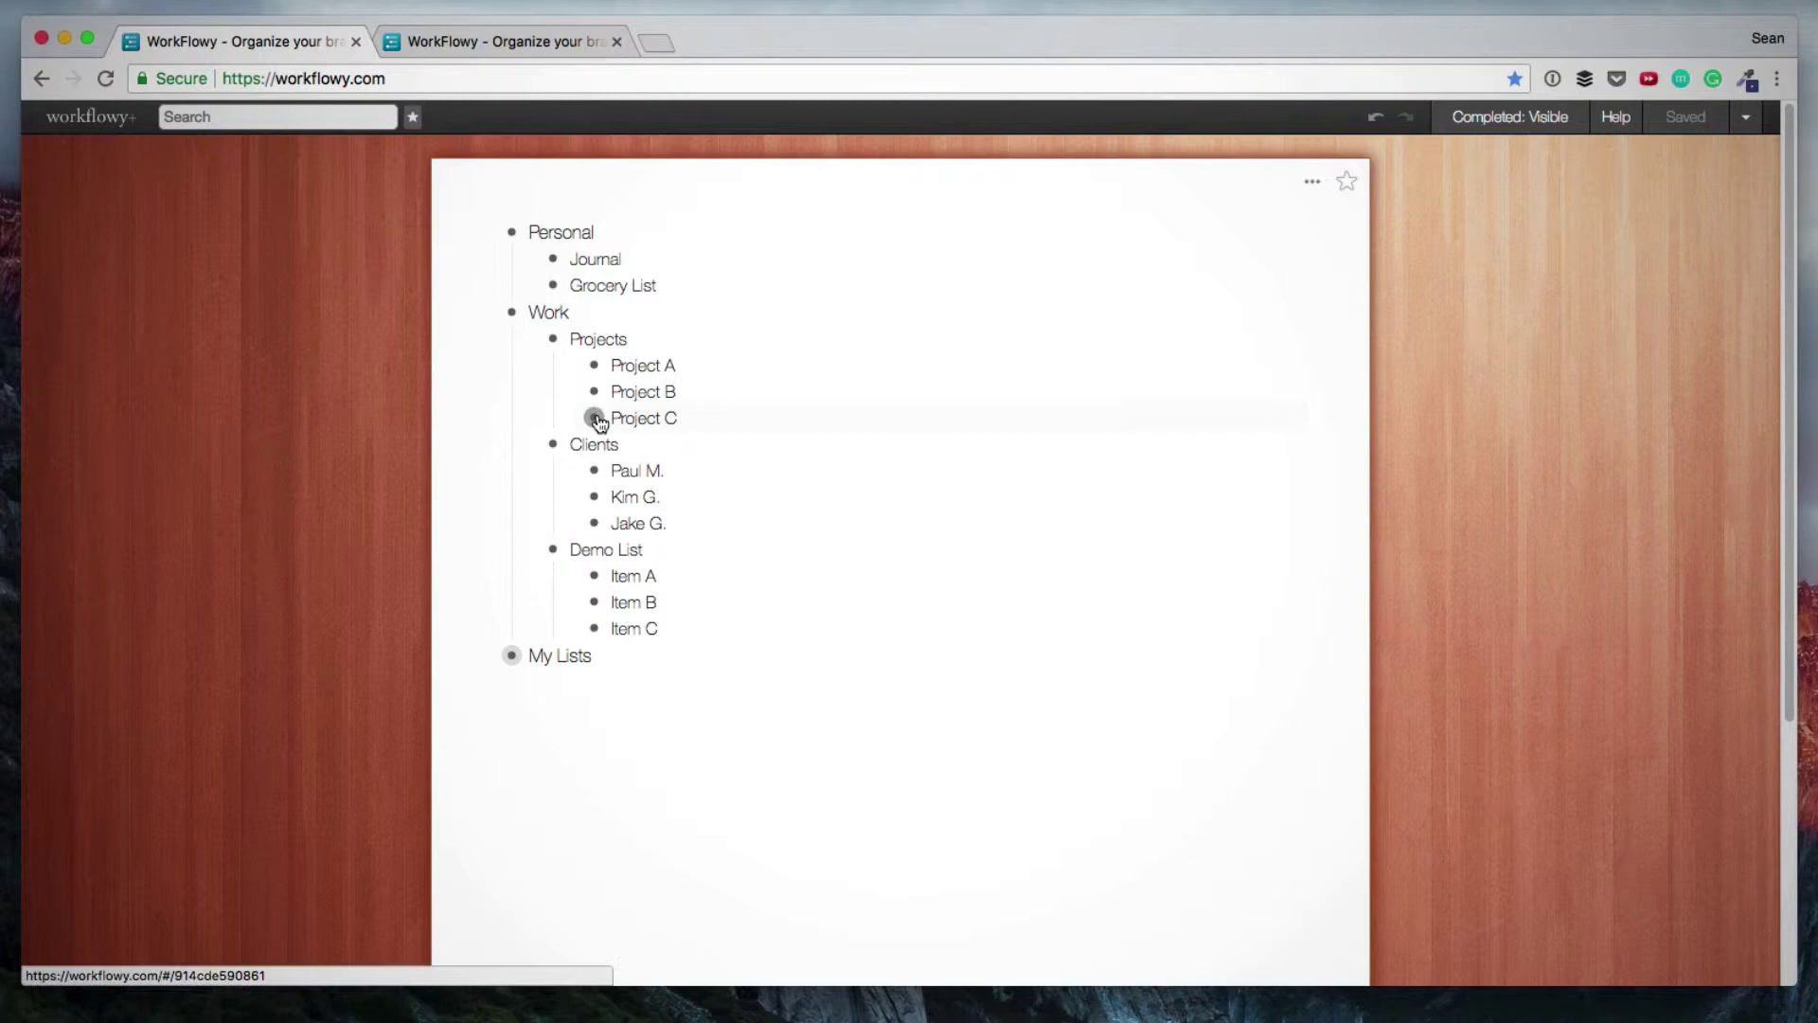
pyautogui.moveTo(594, 417); pyautogui.dragTo(594, 364)
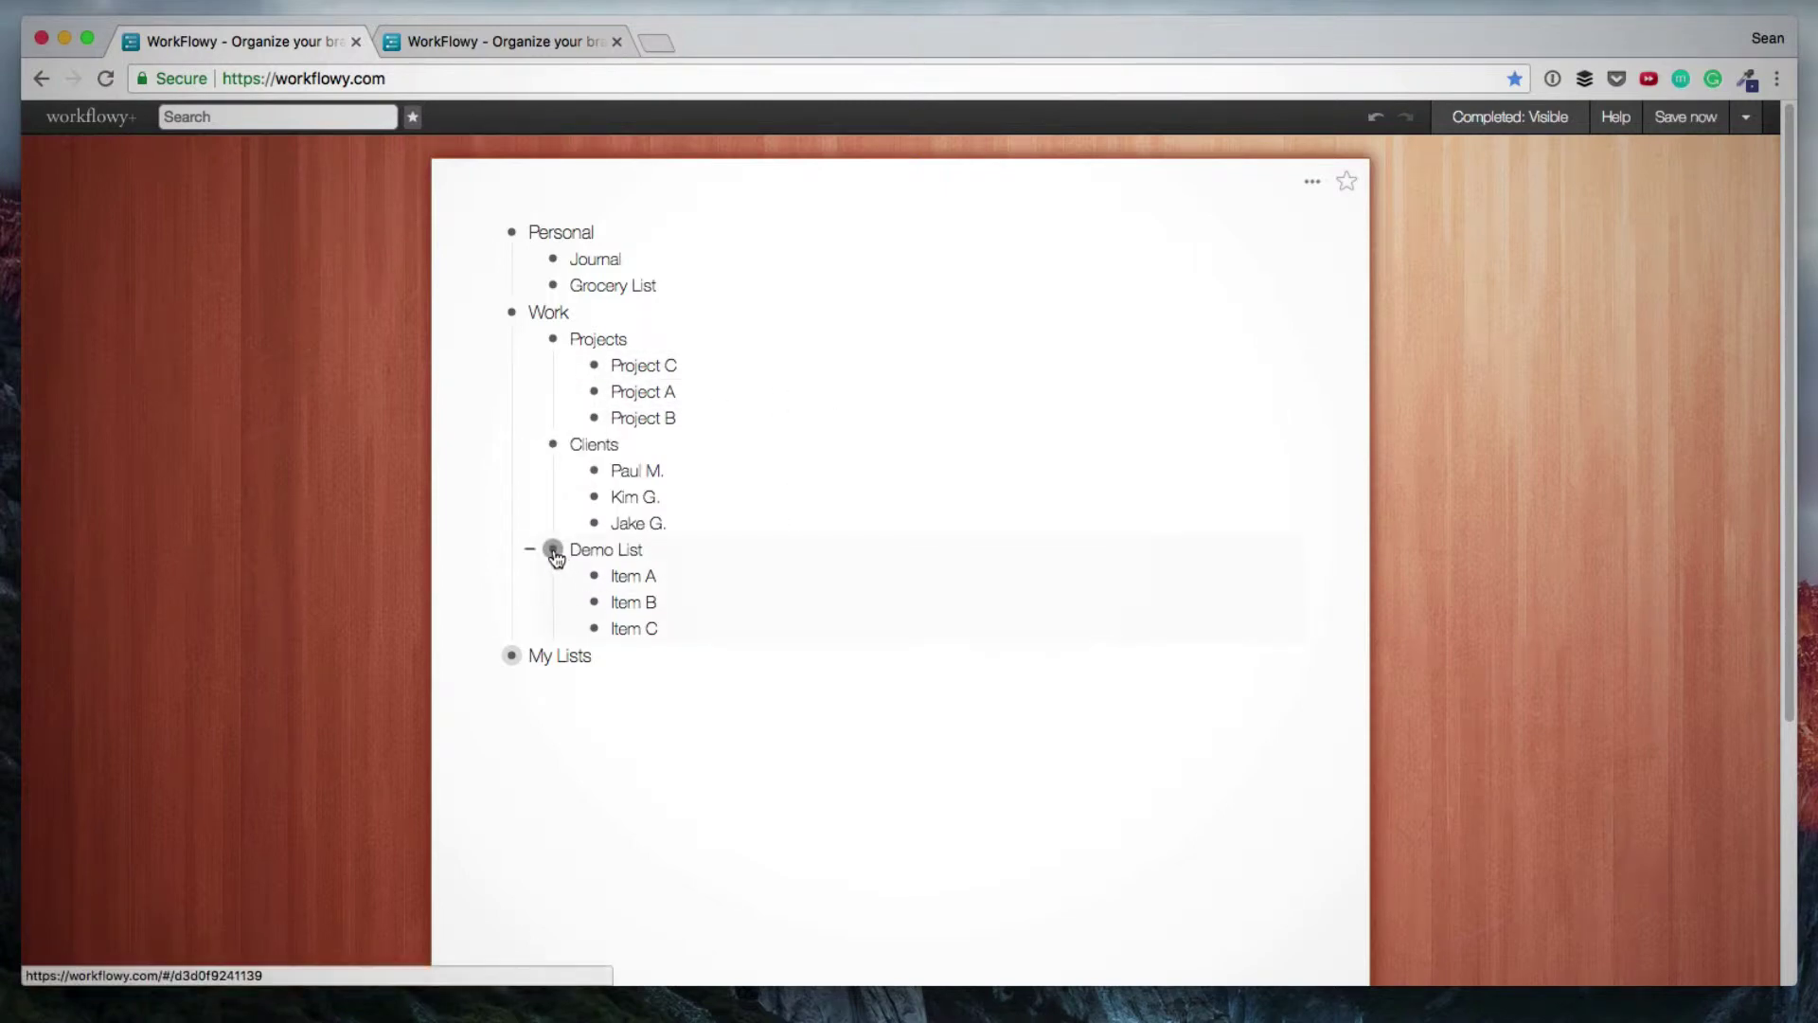
pyautogui.moveTo(552, 549); pyautogui.dragTo(548, 349)
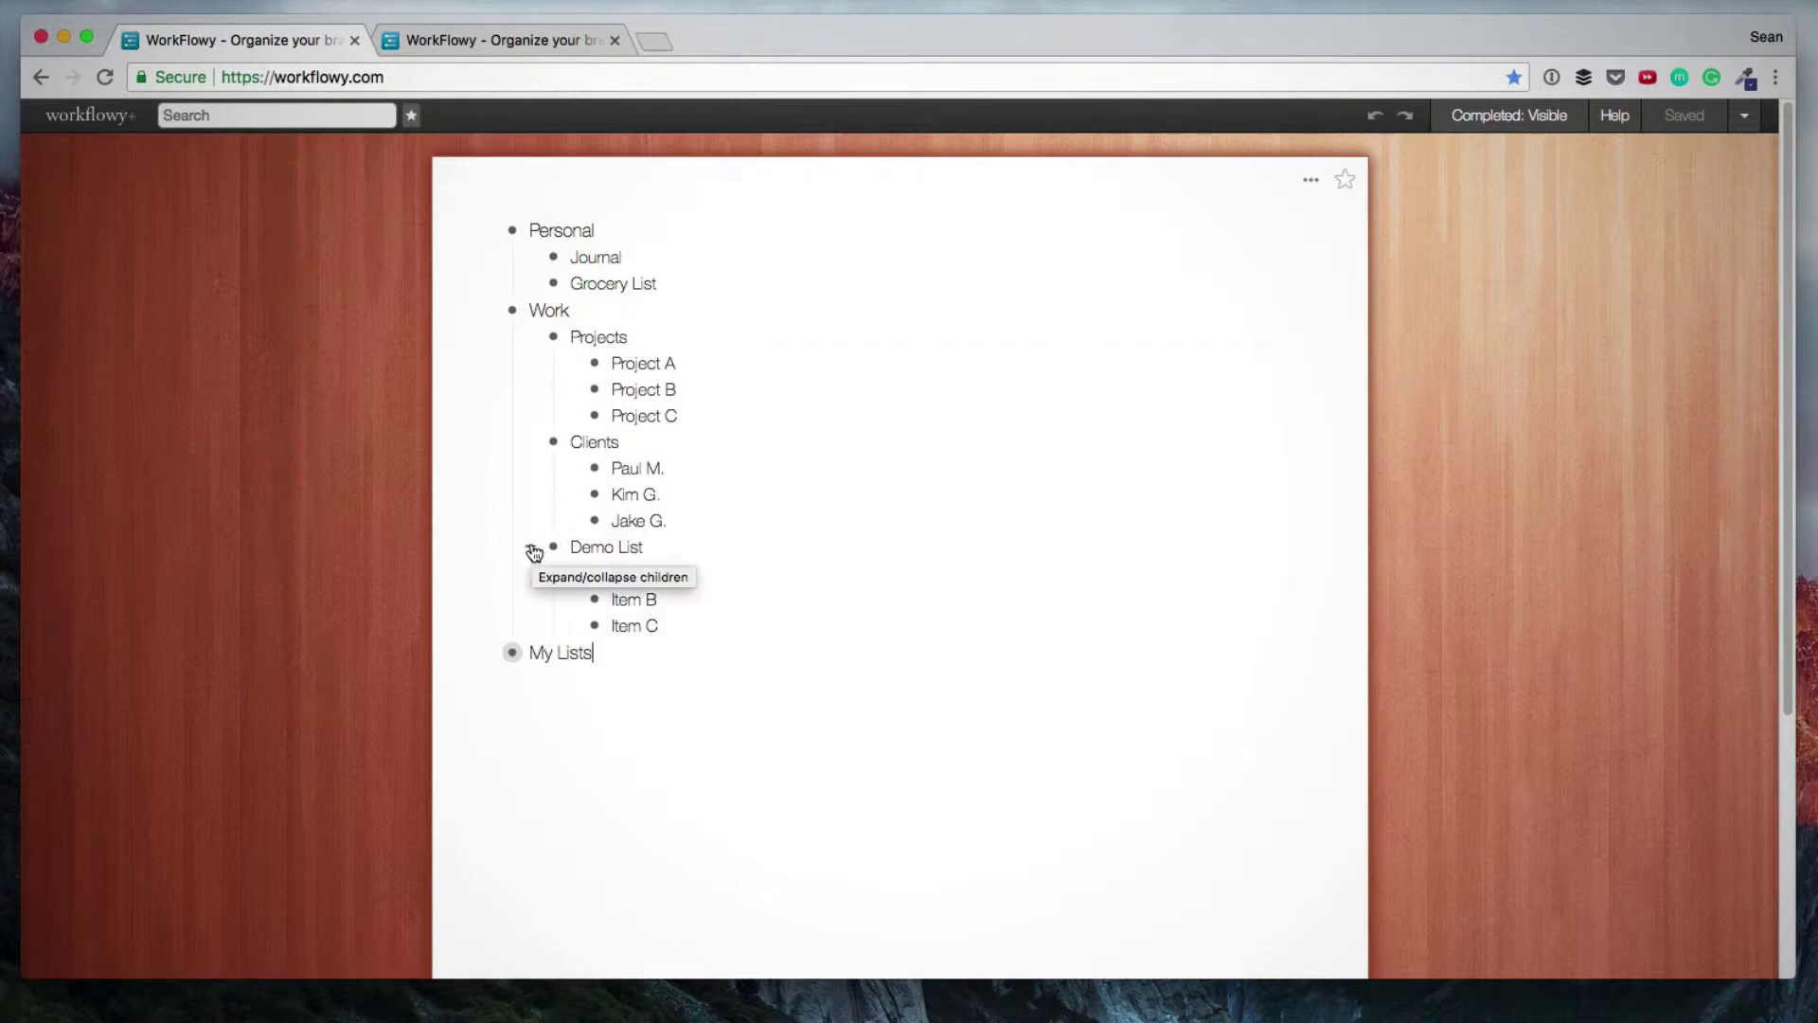
# Collapse Demo List, Clients, Projects, Personal and Work so only top-level bullets remain.
pyautogui.click(532, 549)
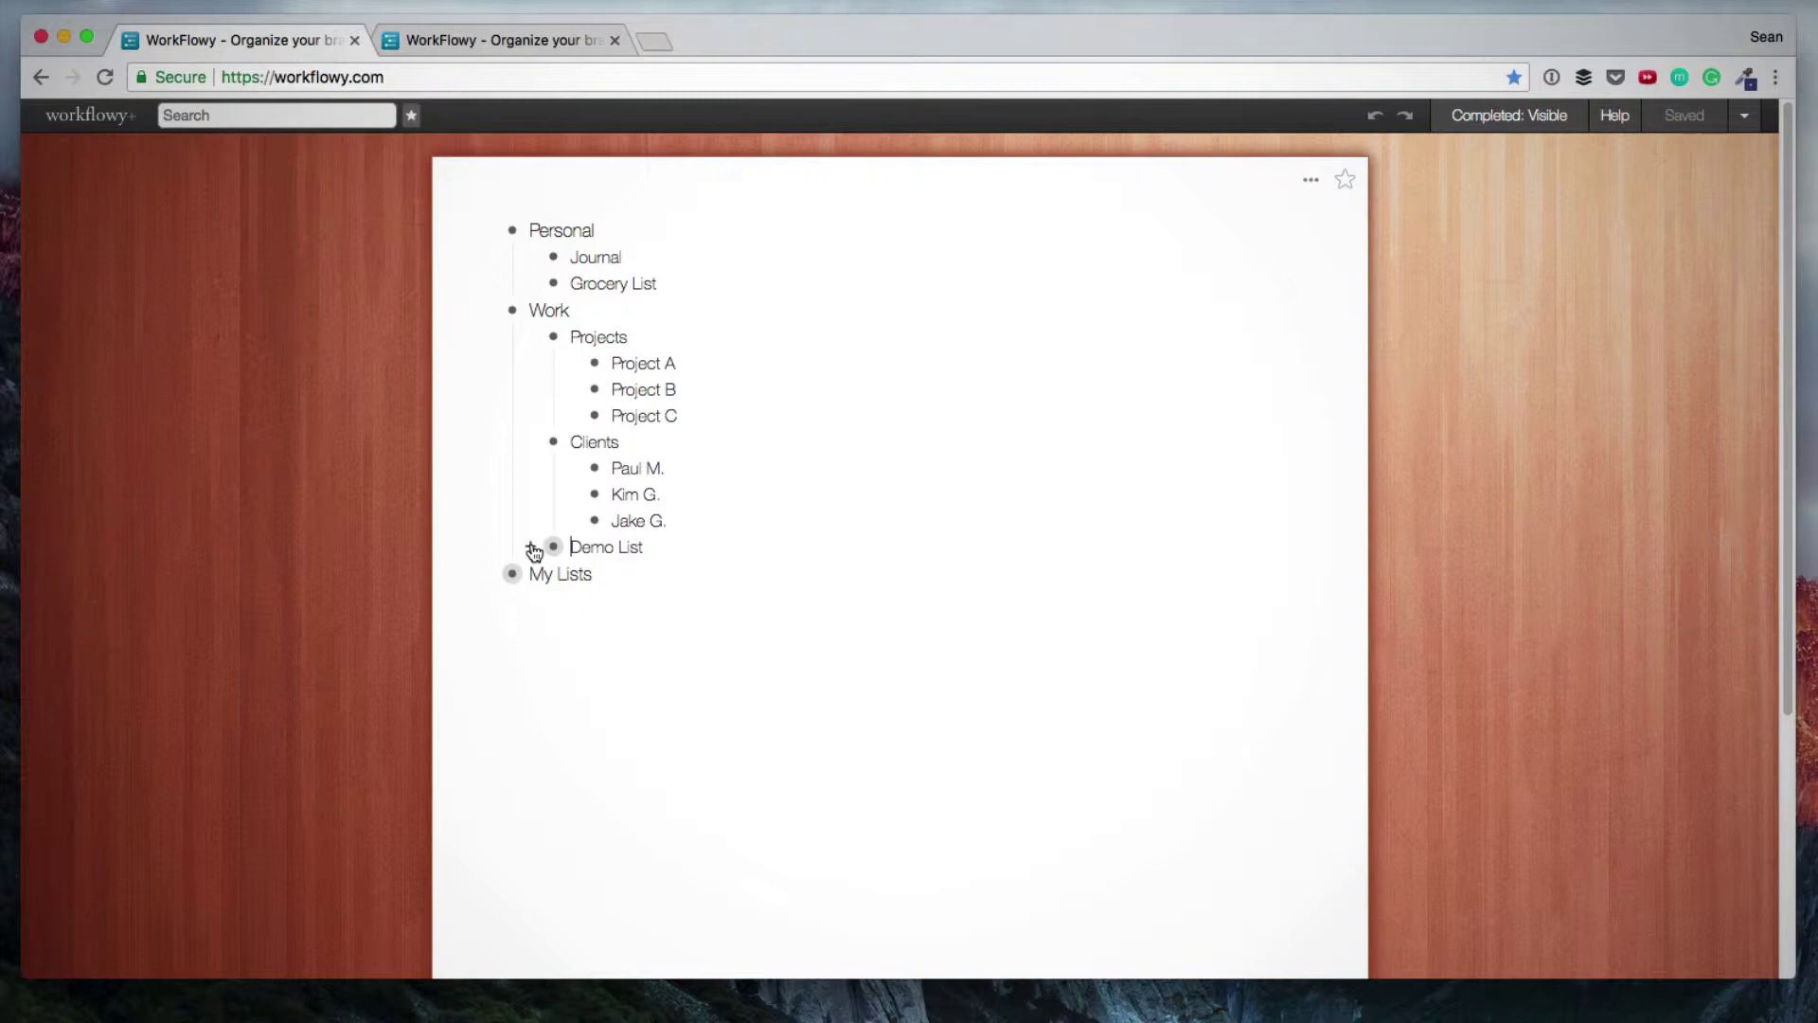
pyautogui.click(531, 443)
pyautogui.click(531, 337)
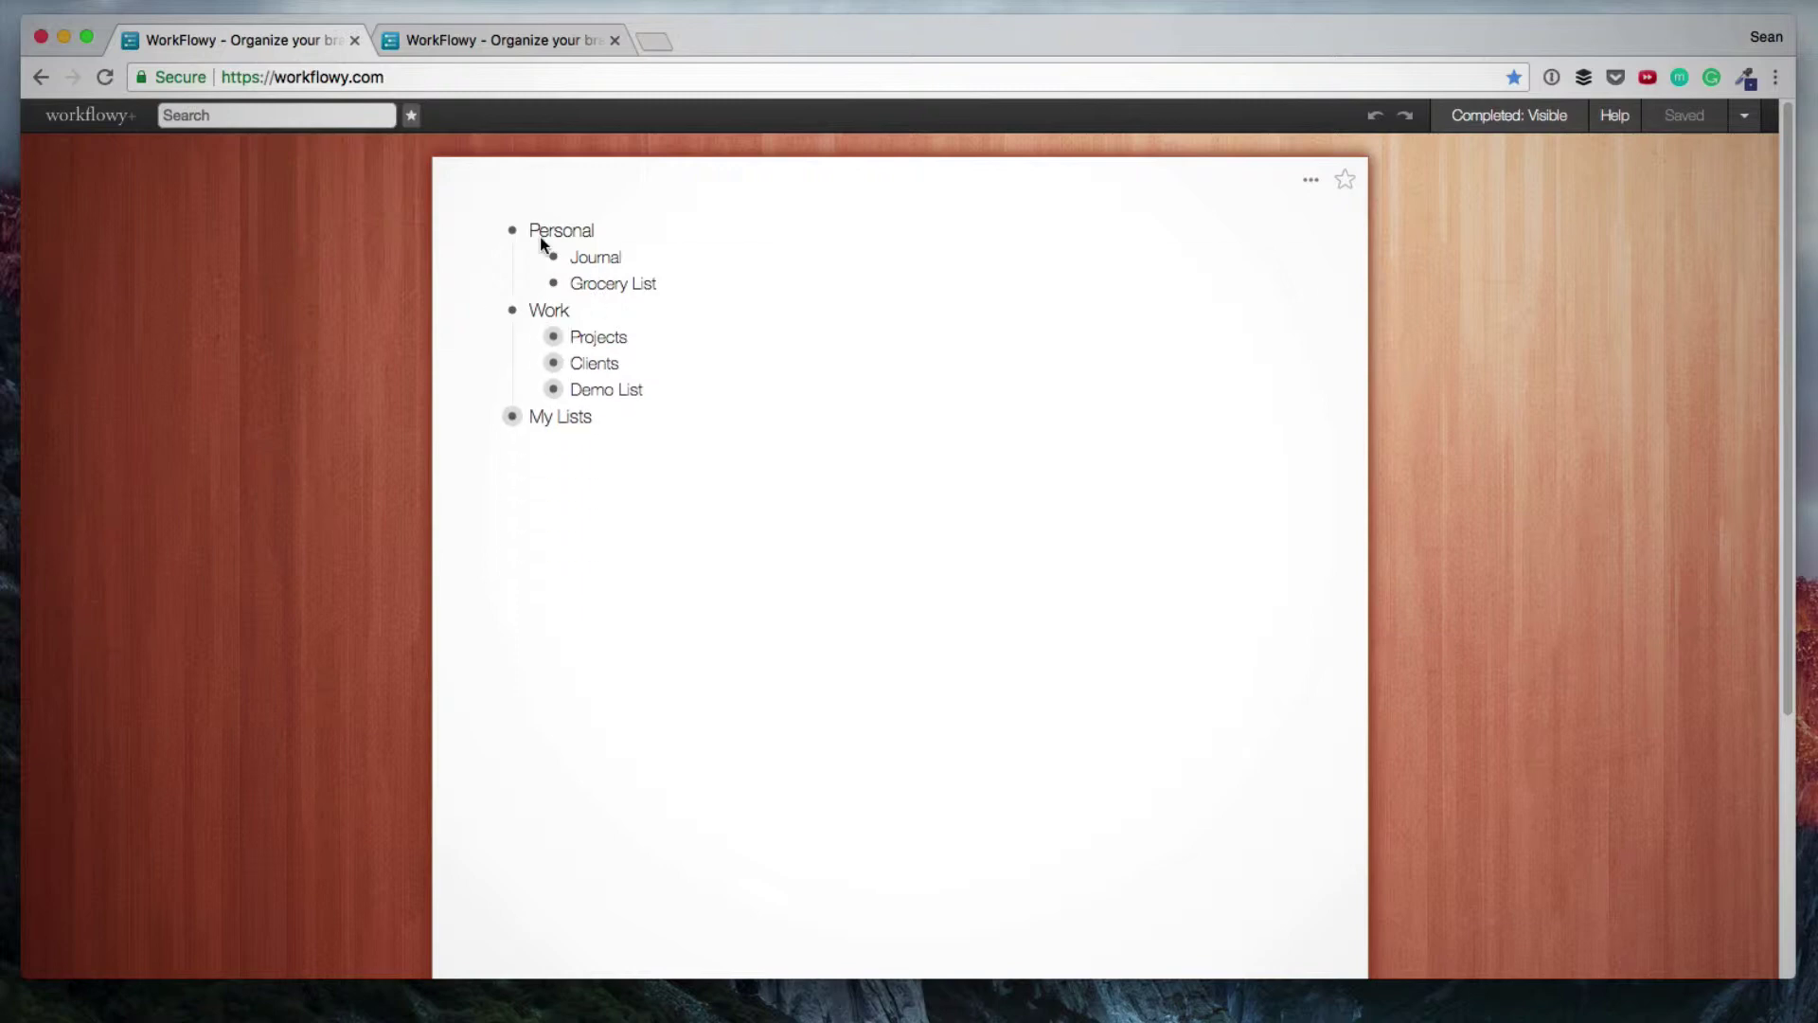
pyautogui.click(491, 232)
pyautogui.click(489, 258)
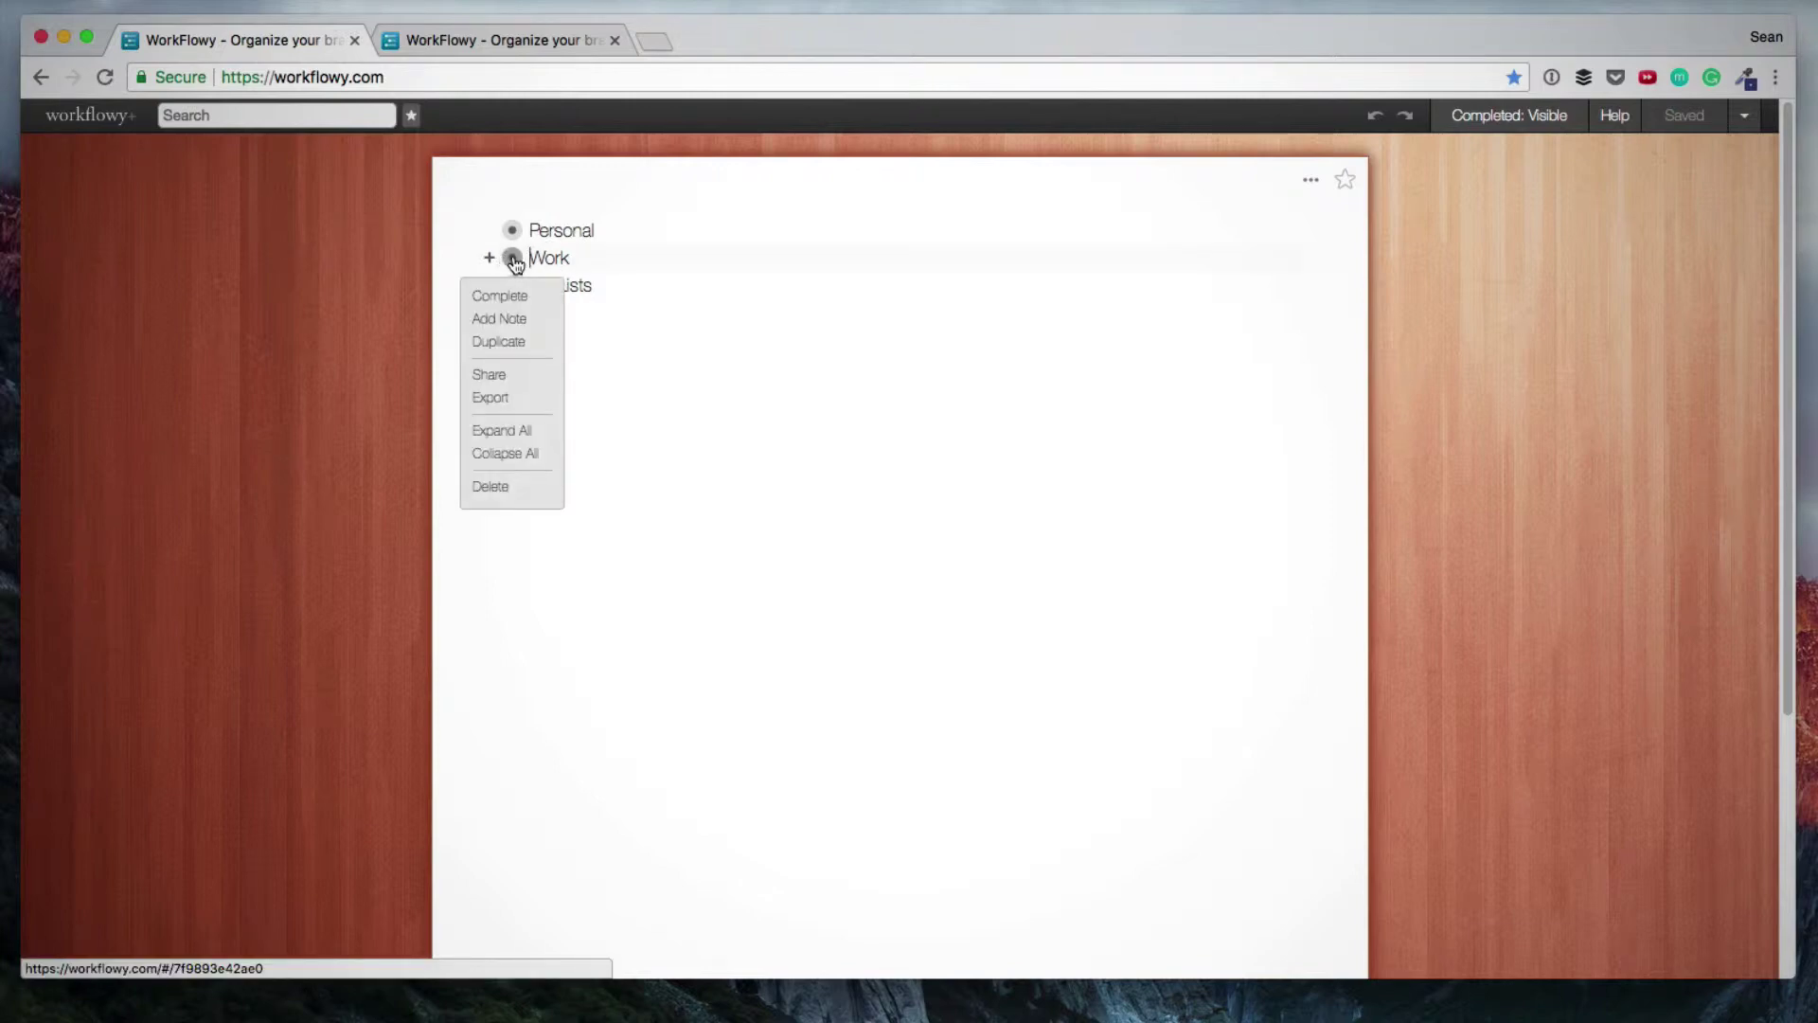
# Zoom into Work, then into Projects, then return to the Home outline.
pyautogui.click(512, 259)
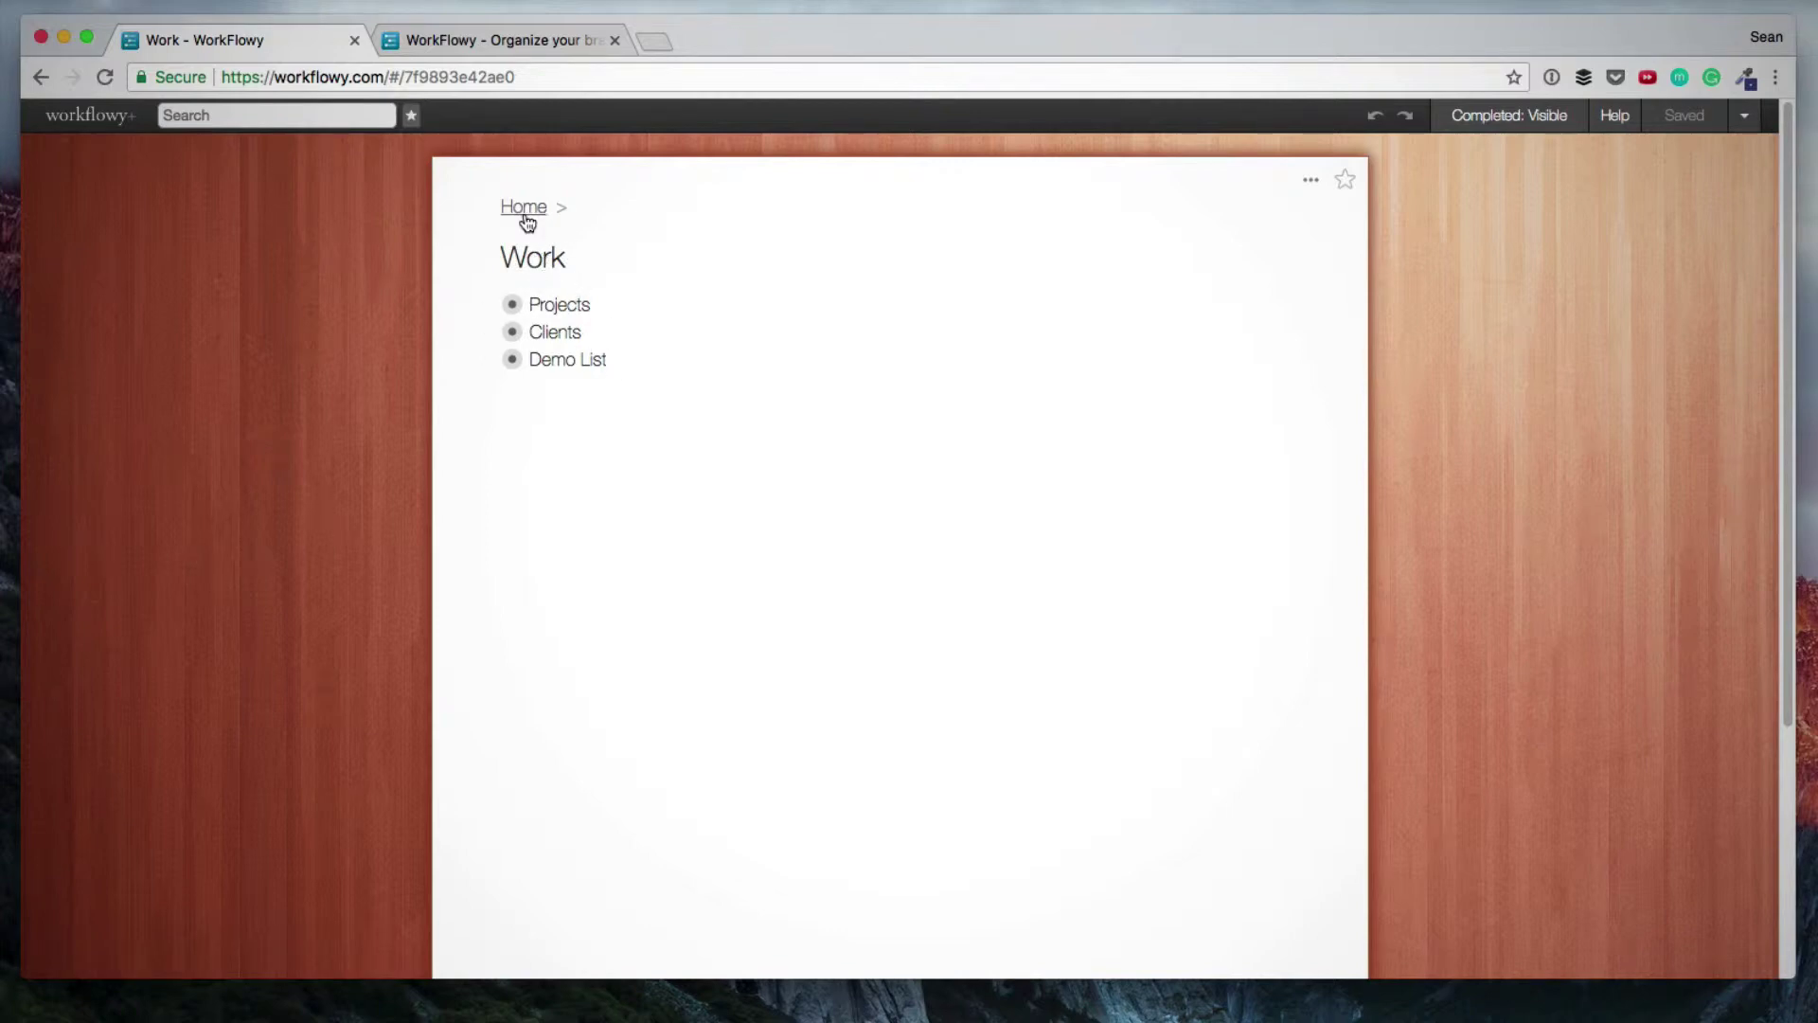
pyautogui.click(512, 304)
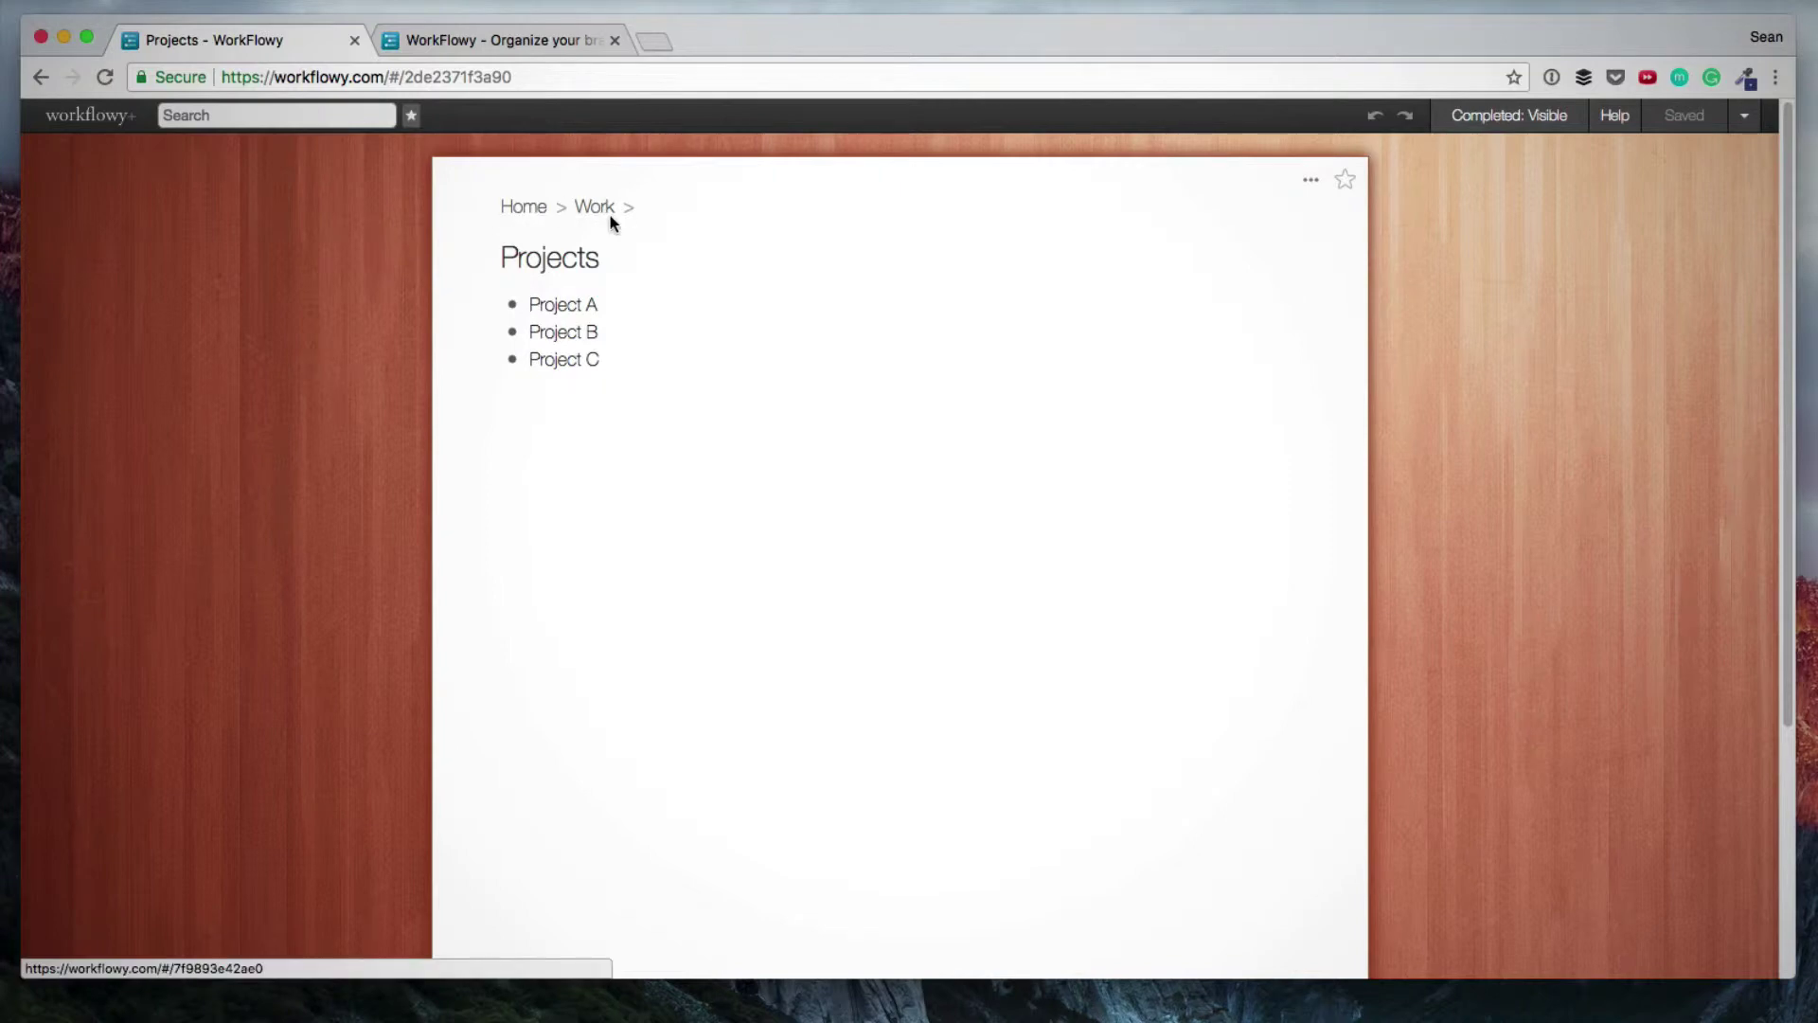
pyautogui.click(532, 210)
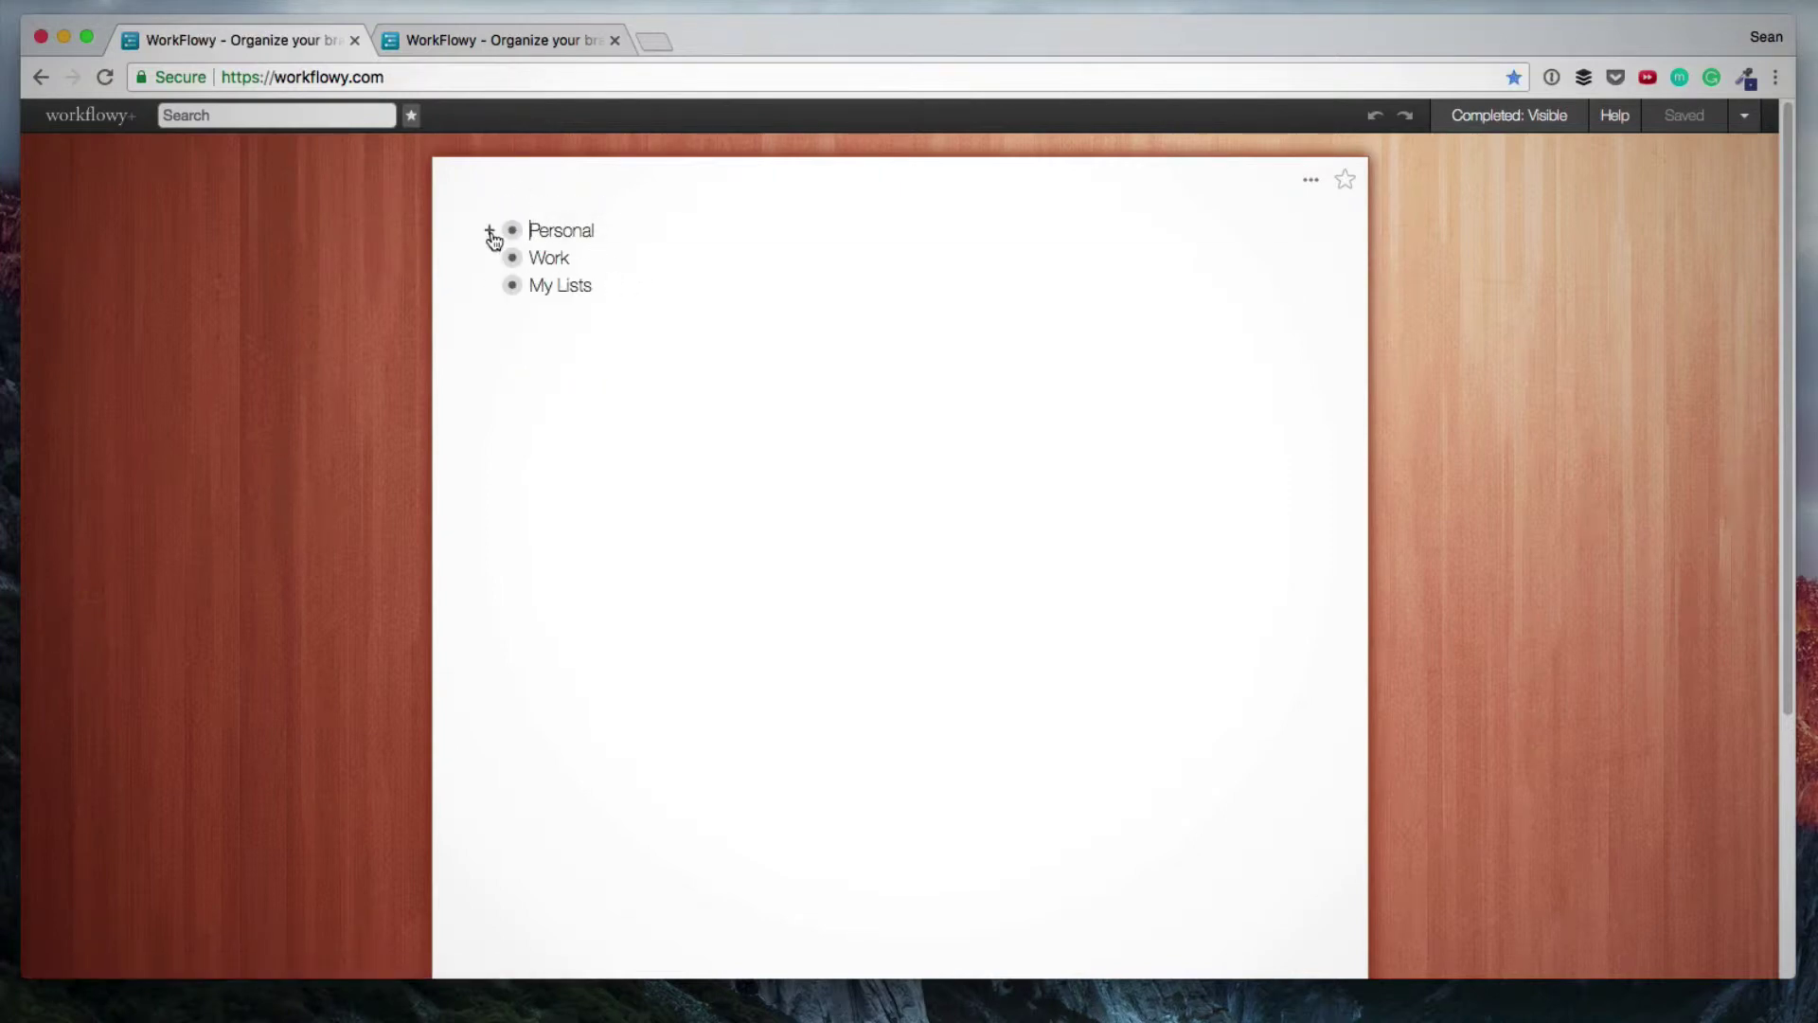
# Expand Personal, Work, Projects and Clients to reveal their children.
pyautogui.click(491, 232)
pyautogui.click(491, 312)
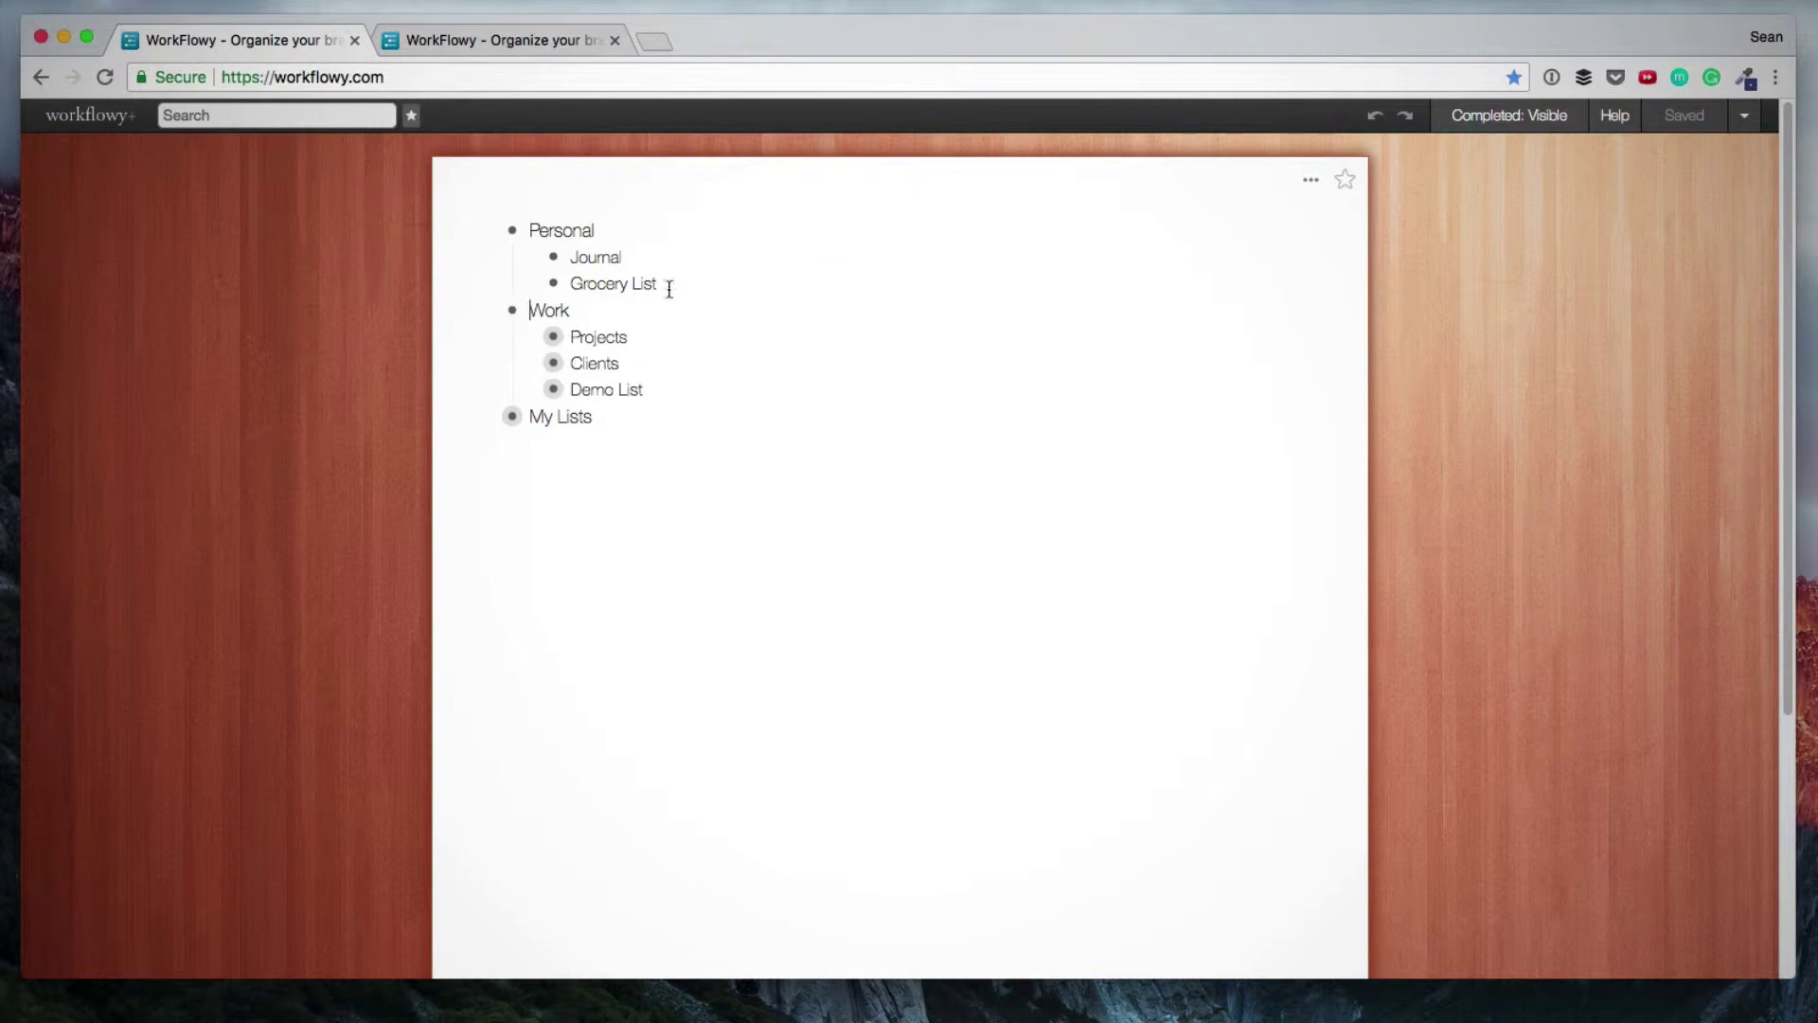
pyautogui.click(530, 339)
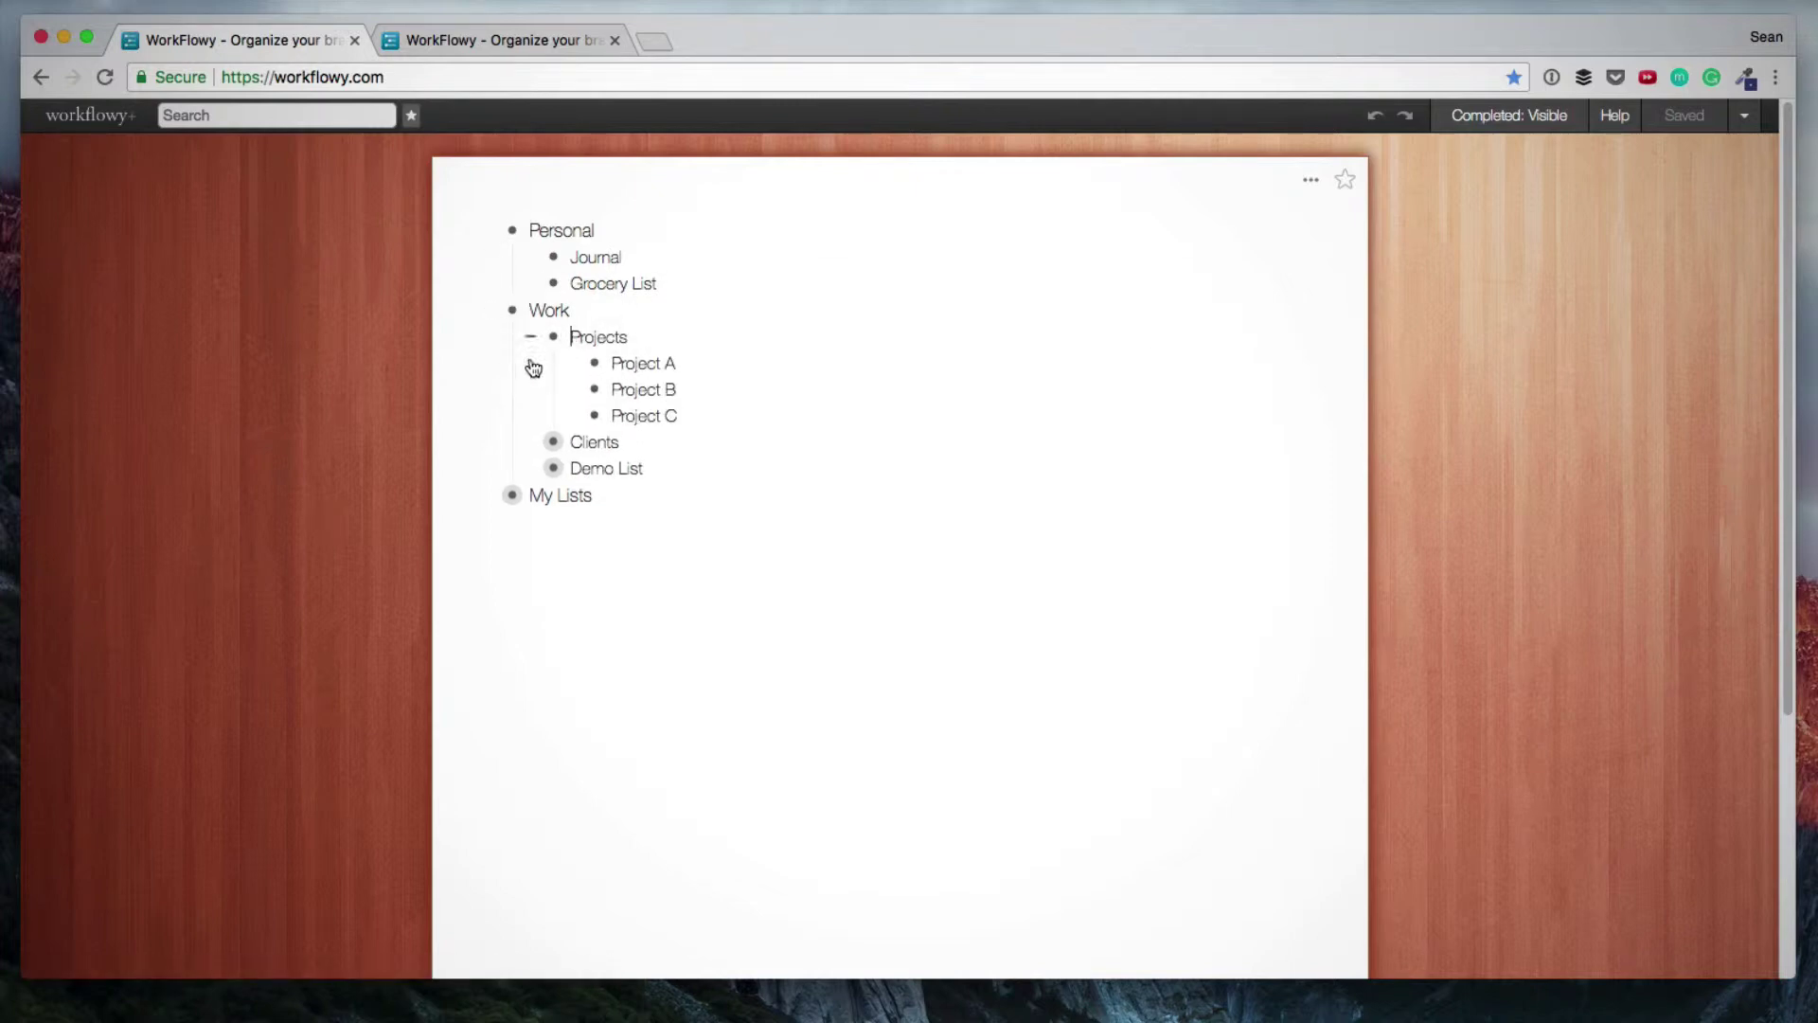
pyautogui.click(531, 443)
# Expand Demo List and add the note 'Active Projects That We Are Working On' under Projects.
pyautogui.click(531, 546)
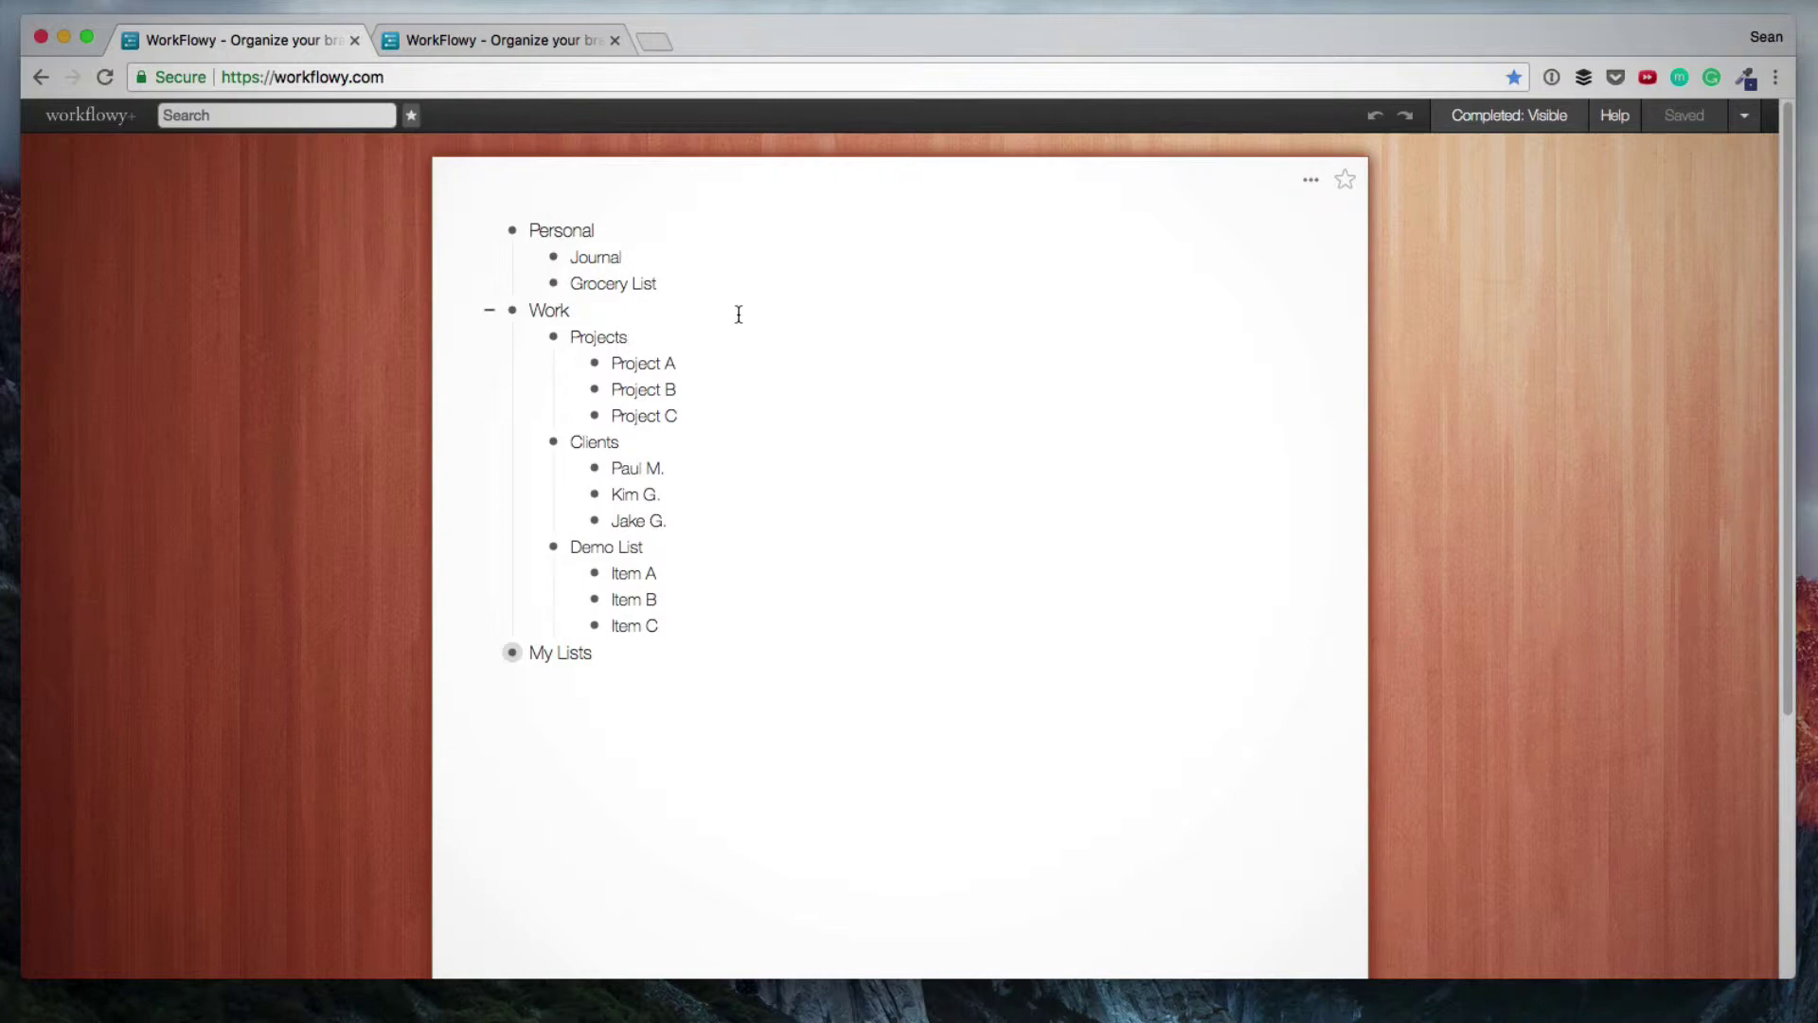
pyautogui.moveTo(555, 337)
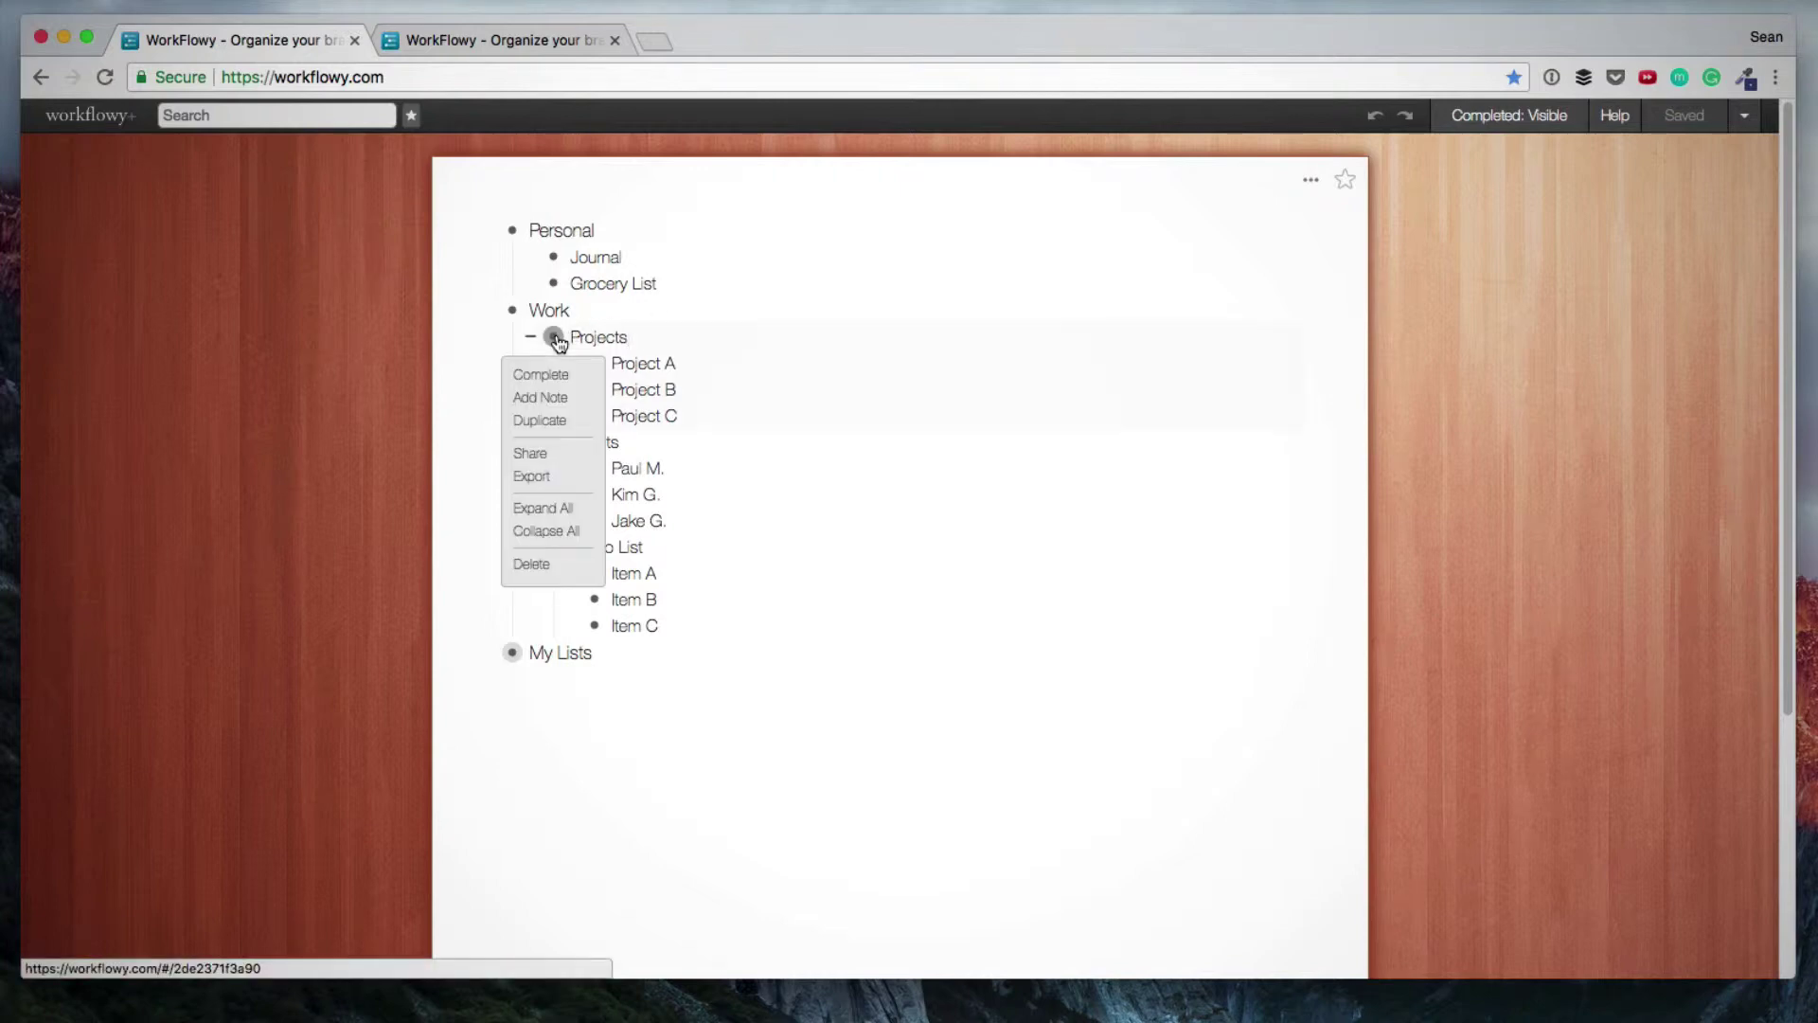
pyautogui.click(555, 398)
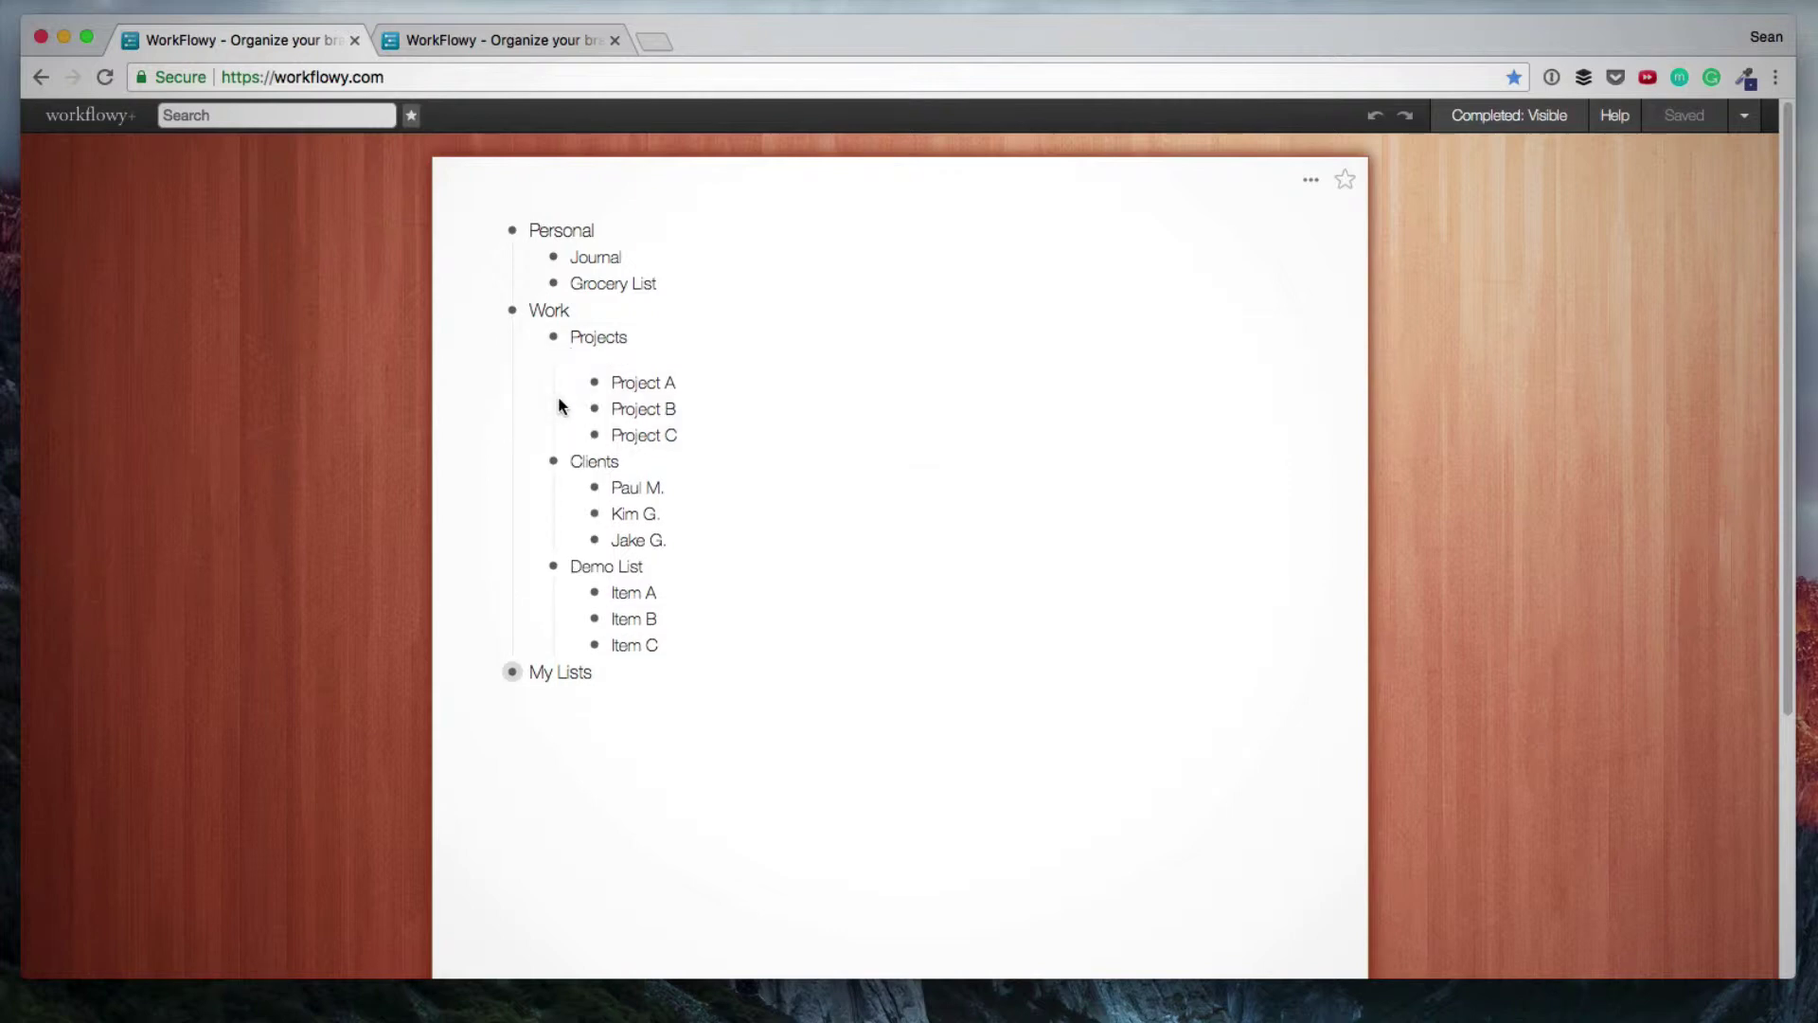
pyautogui.write('Active Projects That We Are Working On')
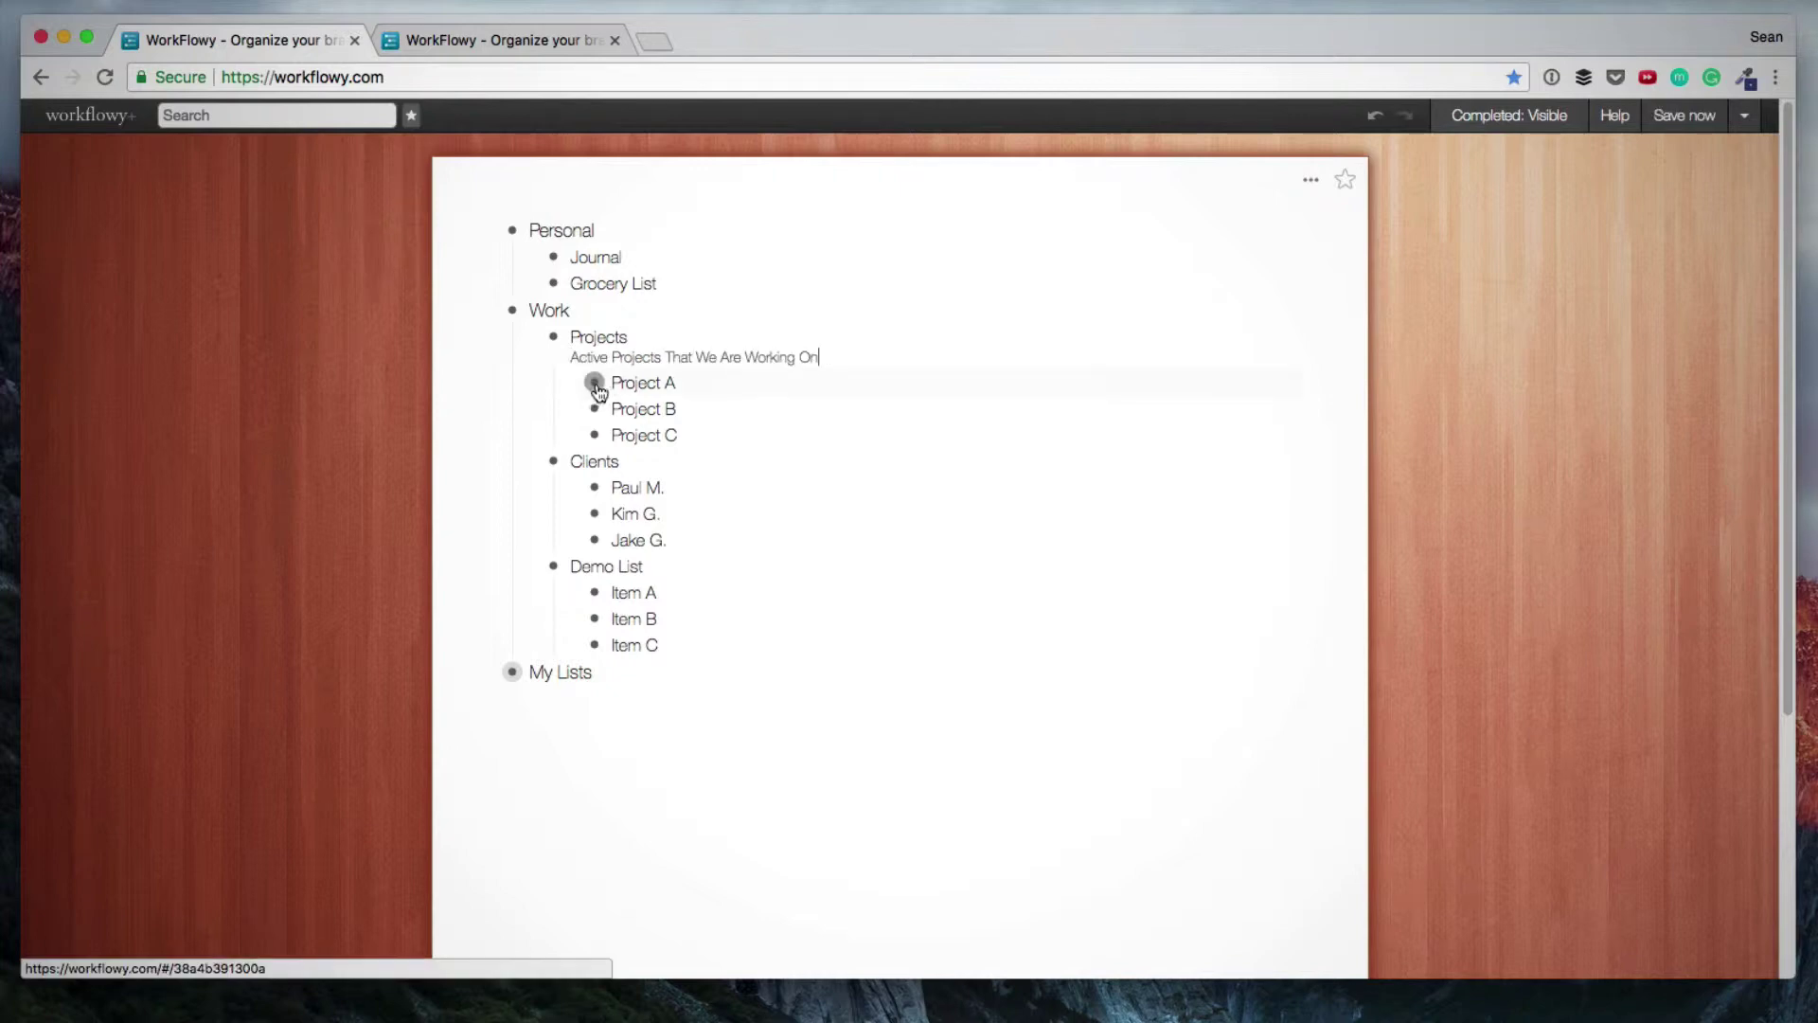
# Start an empty note beneath Project A.
pyautogui.moveTo(594, 382)
pyautogui.click(698, 379)
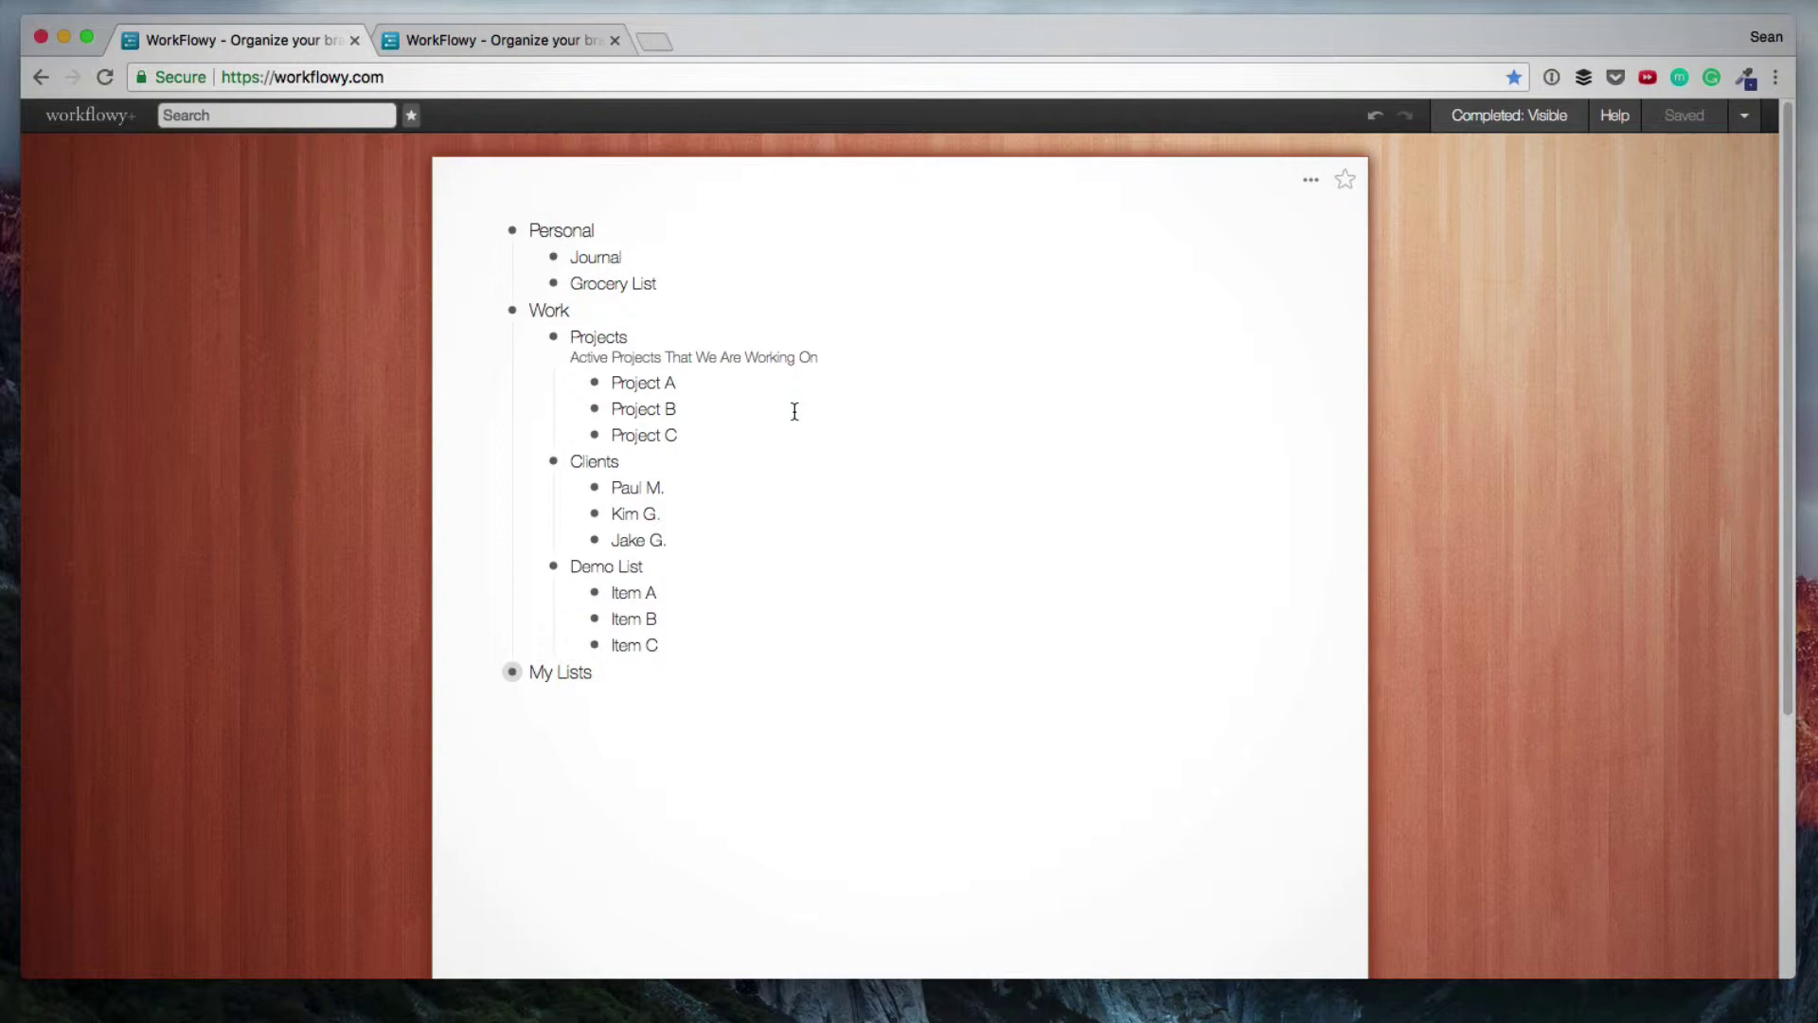
pyautogui.hotkey('shift', 'Return')
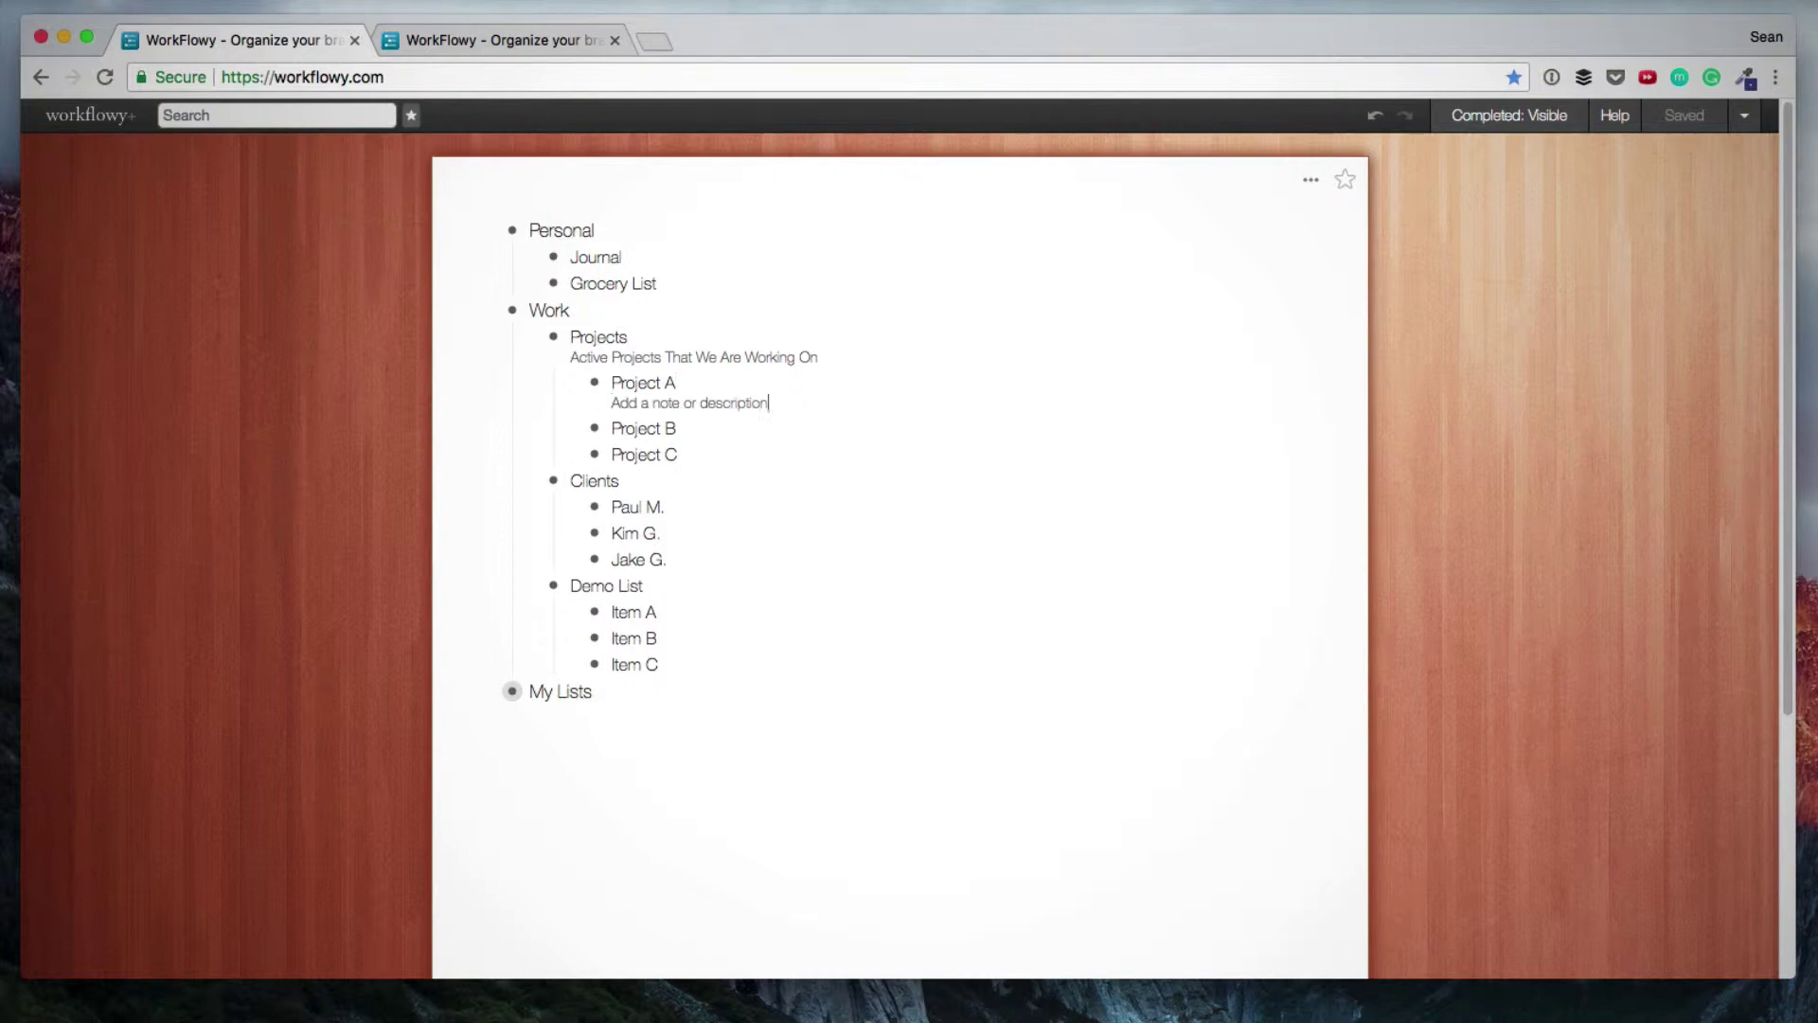
# Add a top-level Action Items bullet, zoom into it, and paste Task 1, Task 2 and Task 3.
pyautogui.click(873, 537)
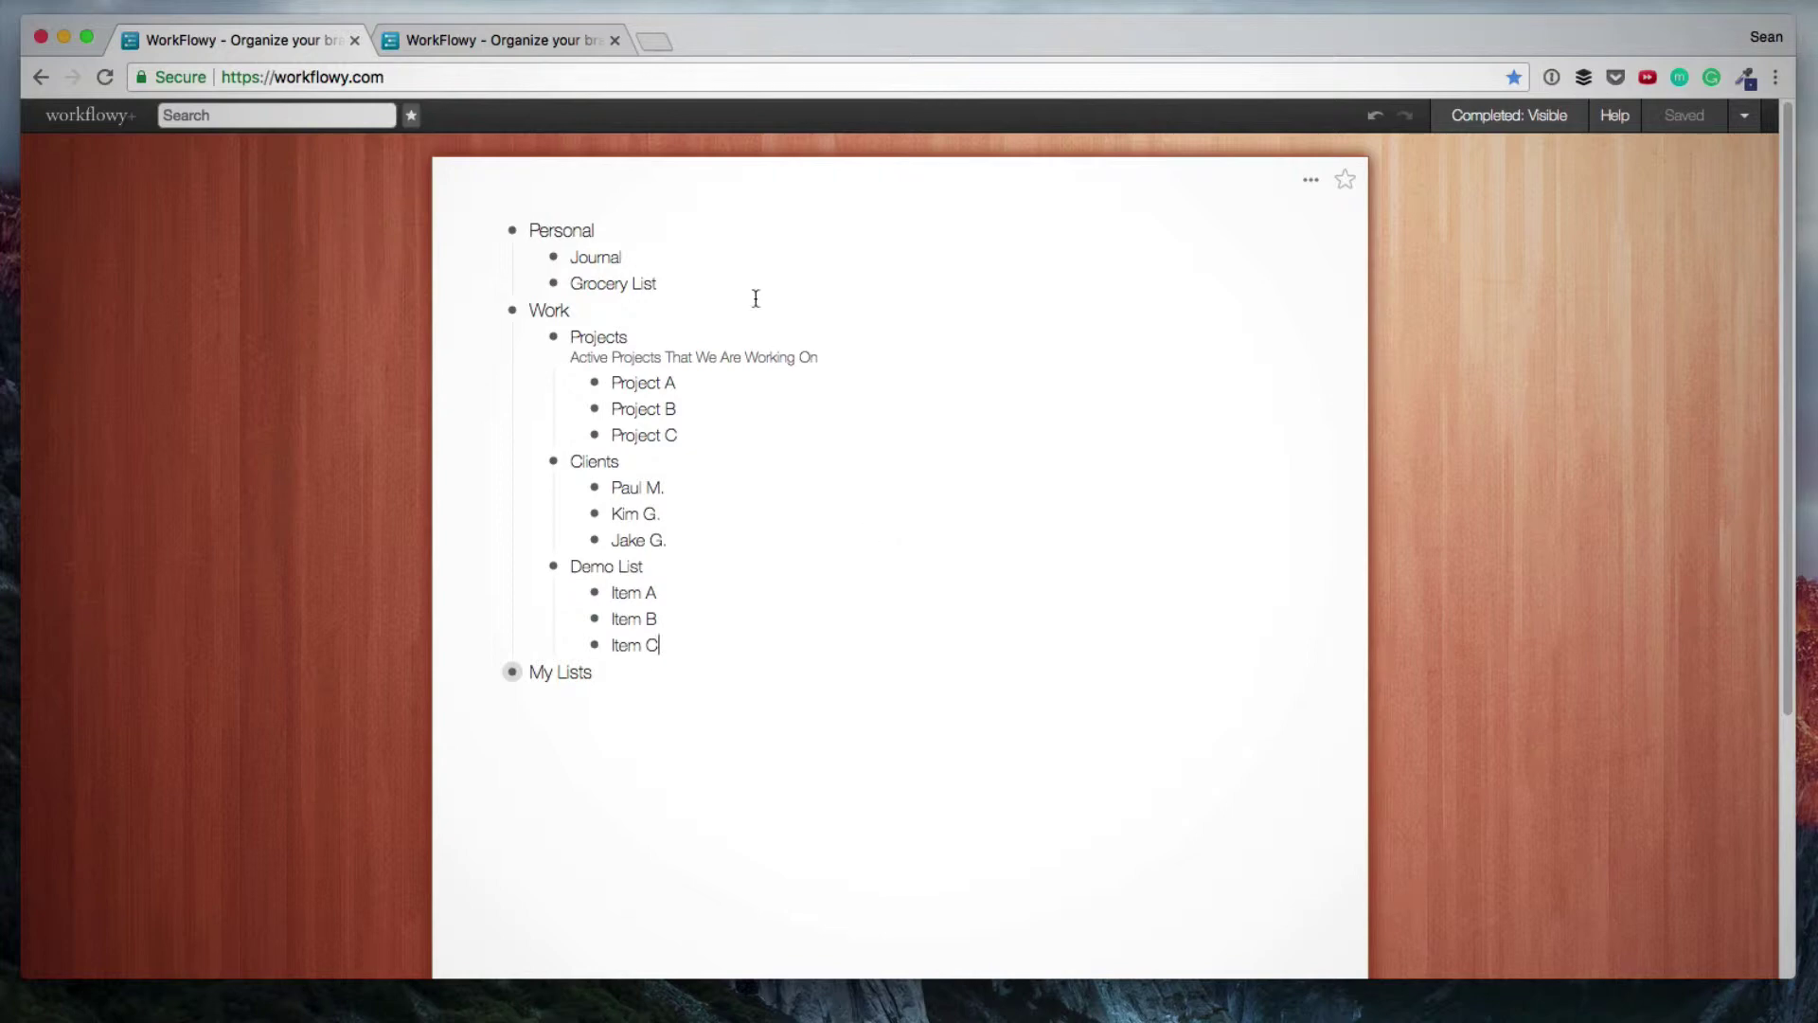
pyautogui.hotkey('ctrl', 'z')
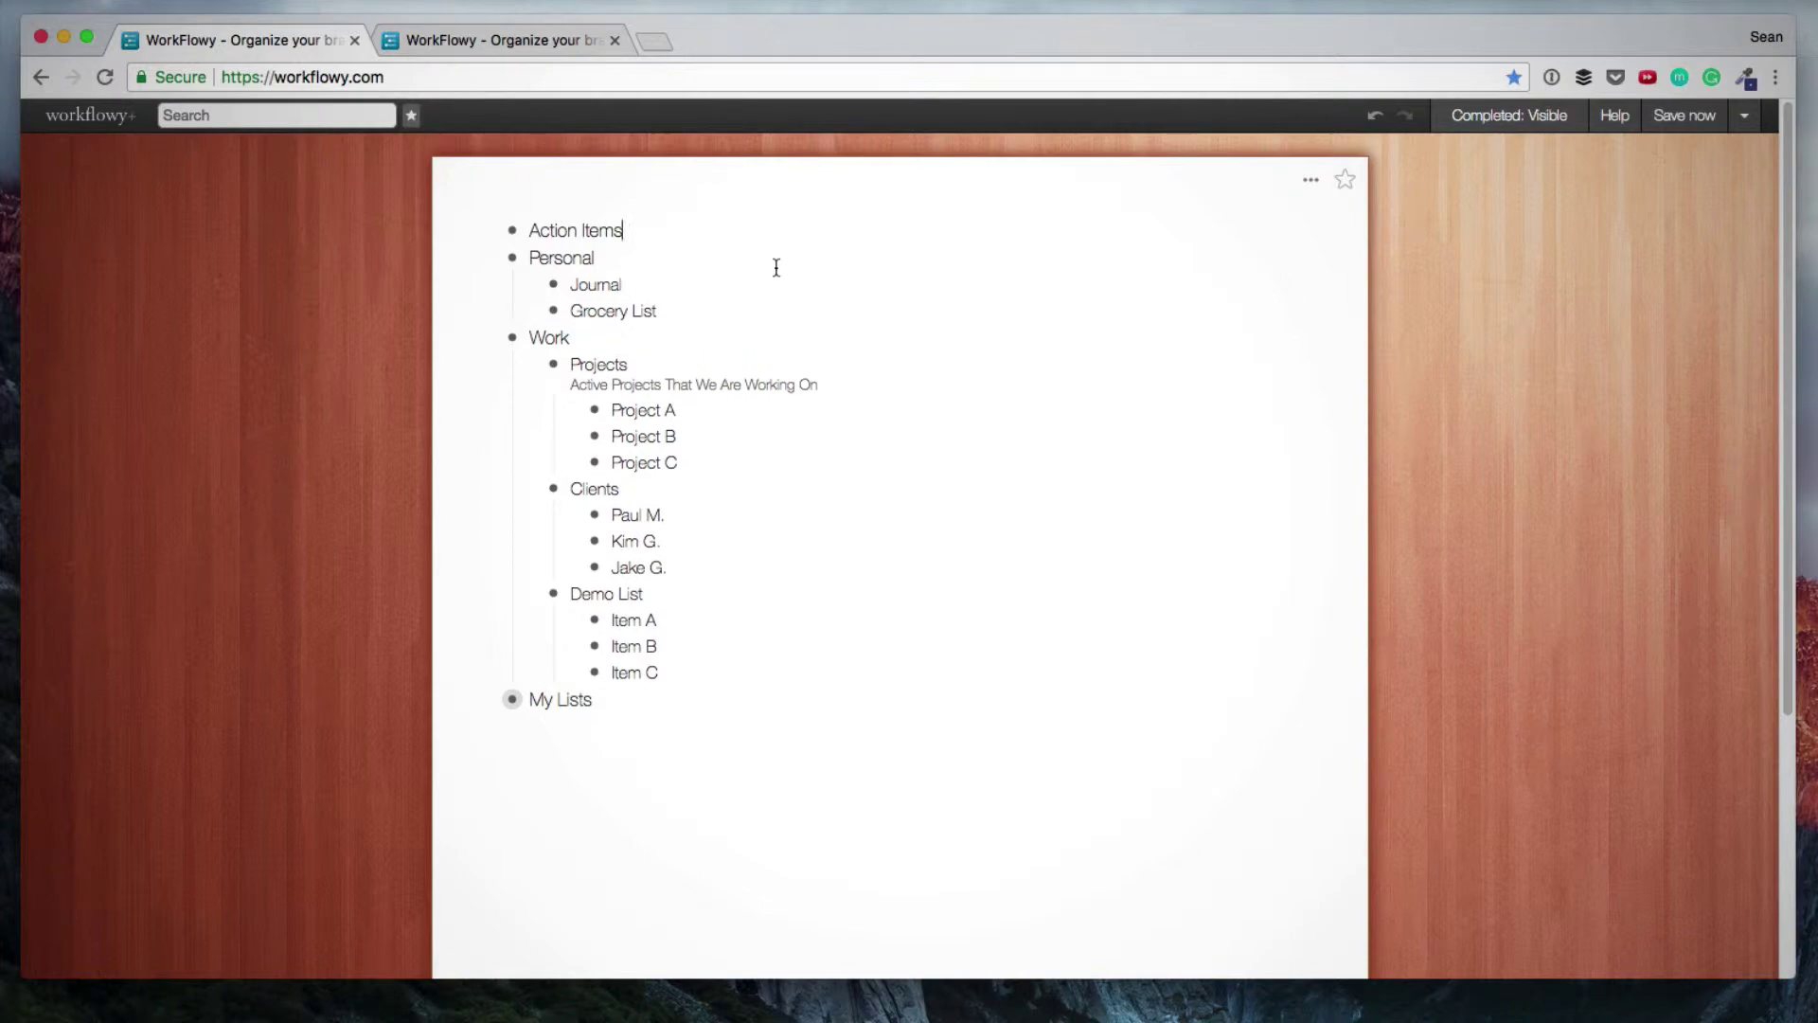
pyautogui.click(512, 230)
pyautogui.click(707, 337)
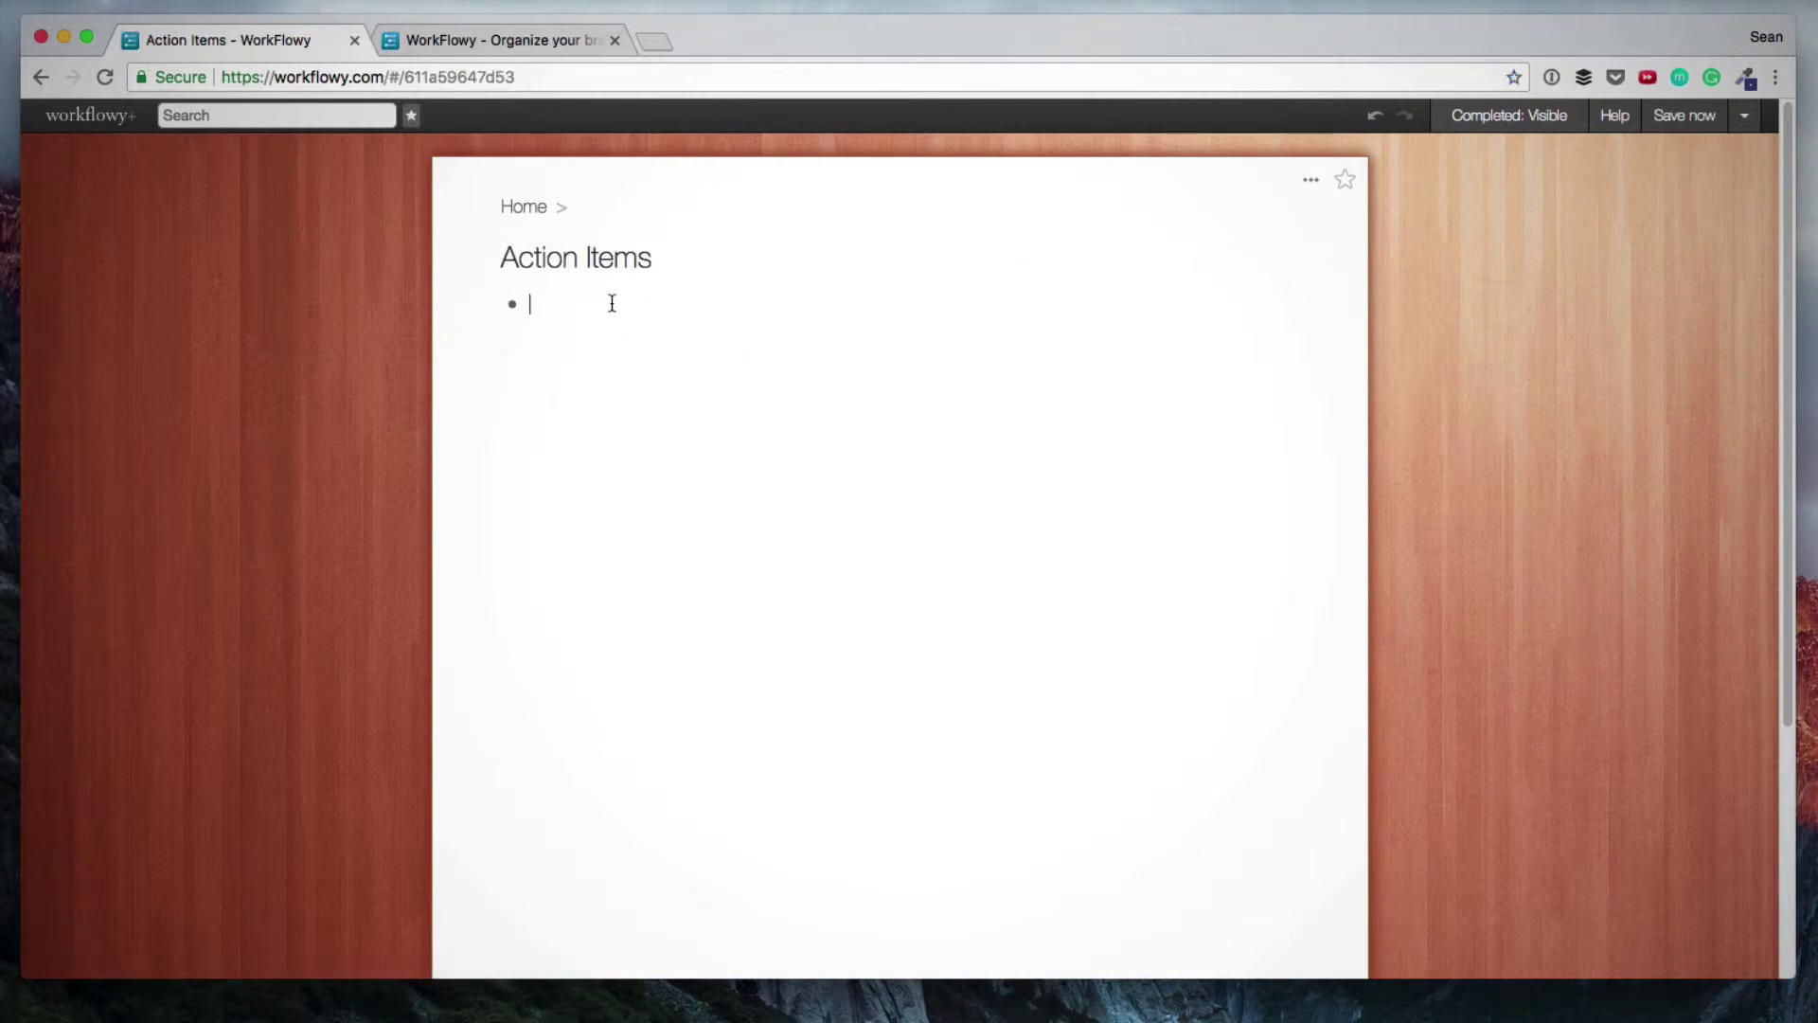
pyautogui.write('Task 1 Task 2 Task 3')
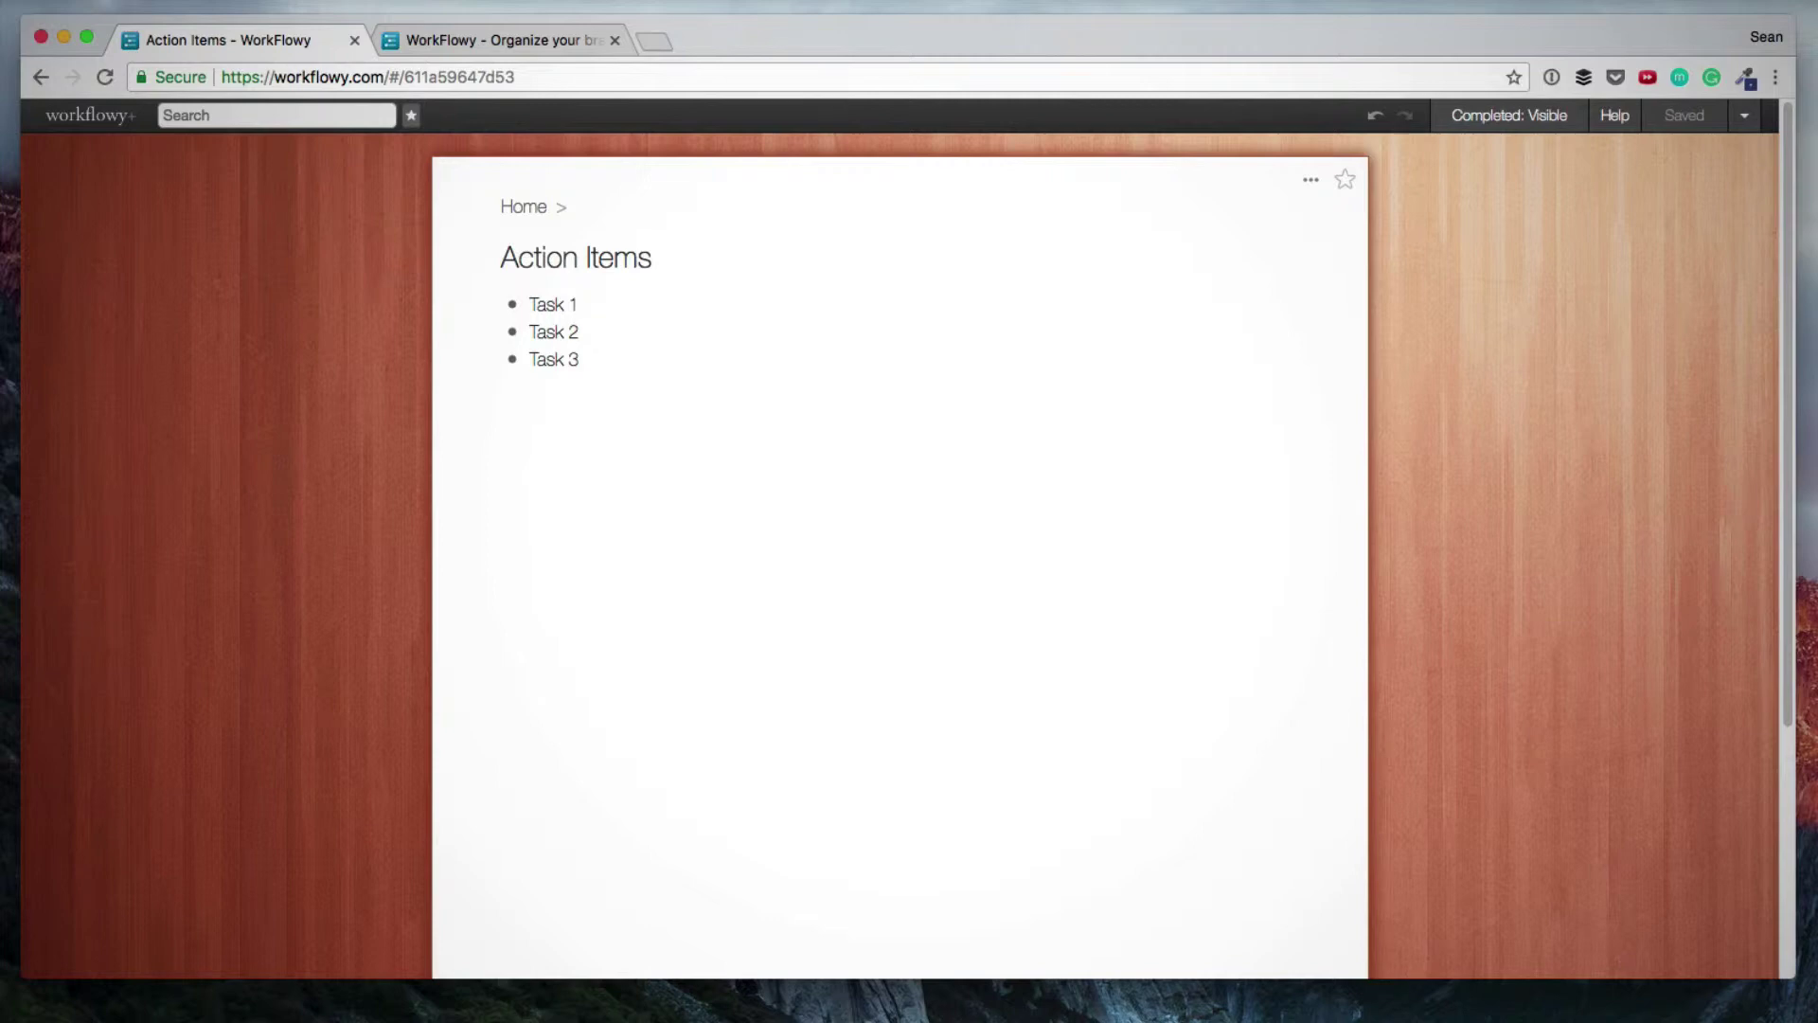
# Paste Subtask 1.1–1.3 under Task 1, complete Subtask 1.3, and toggle completed items hidden then visible.
pyautogui.write('Subtask 1.1 Subtask 1.2 Subtask 1.3')
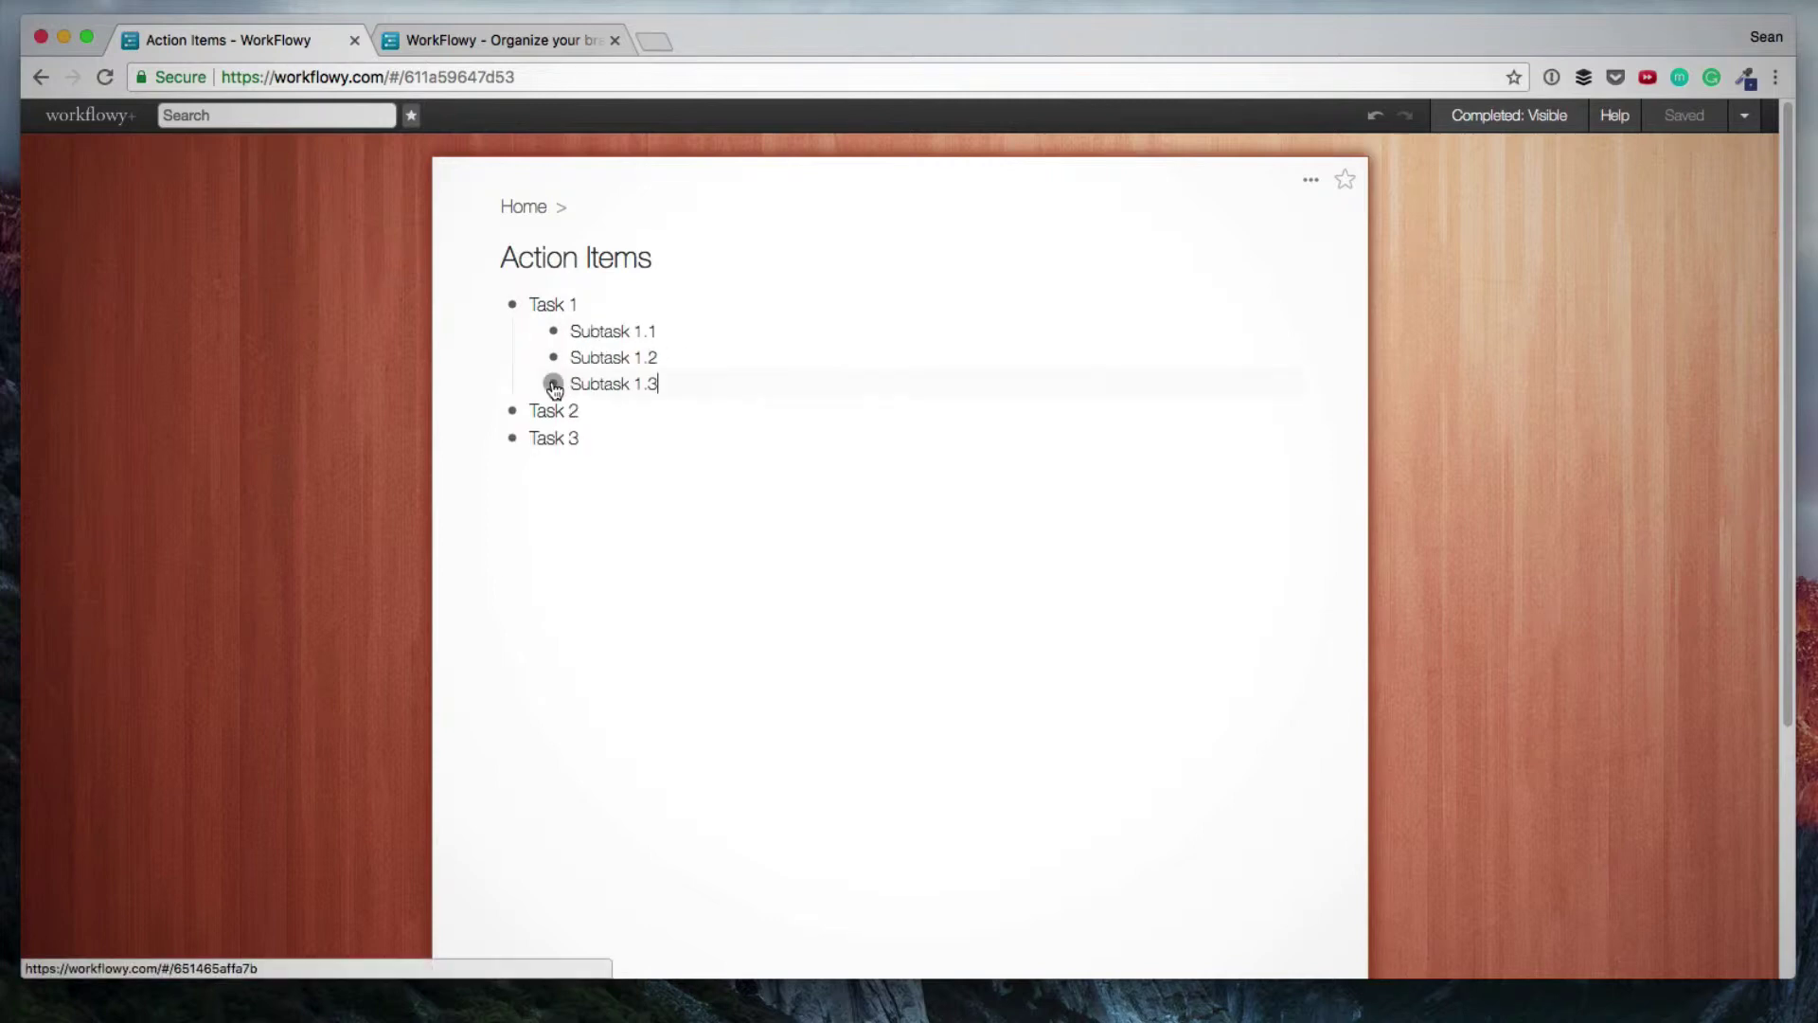
pyautogui.moveTo(554, 385)
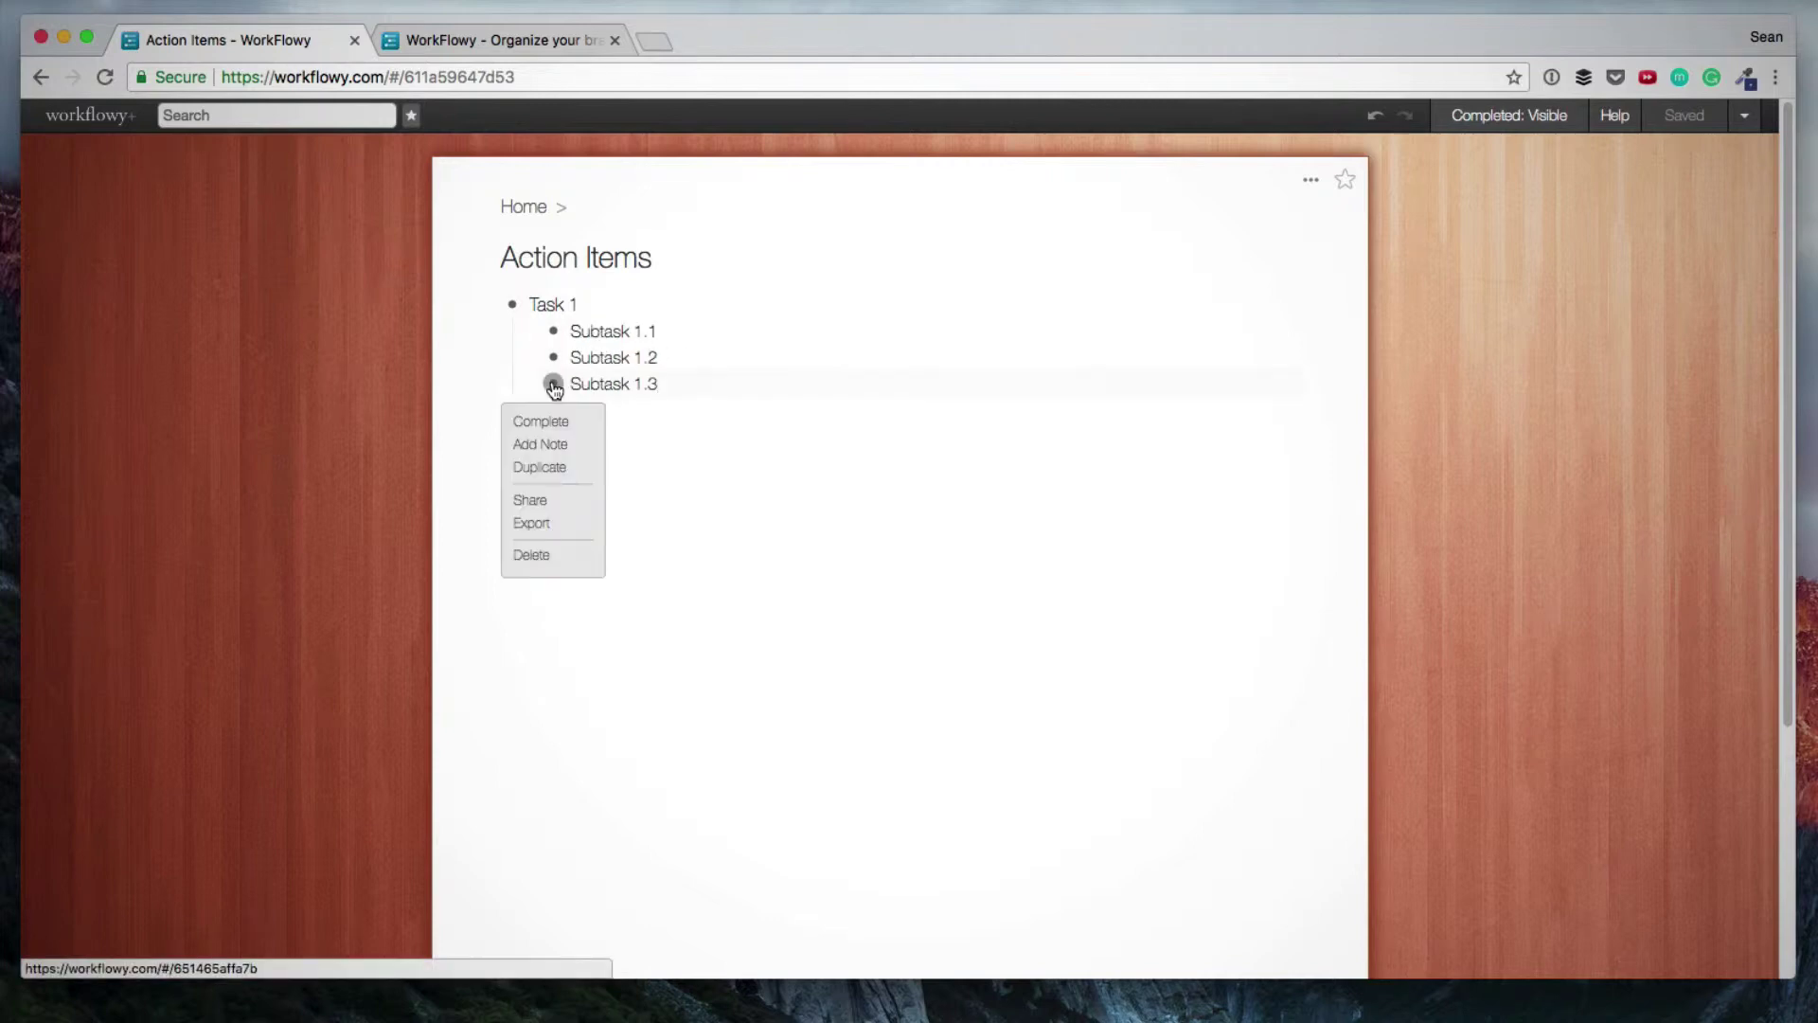
pyautogui.click(552, 431)
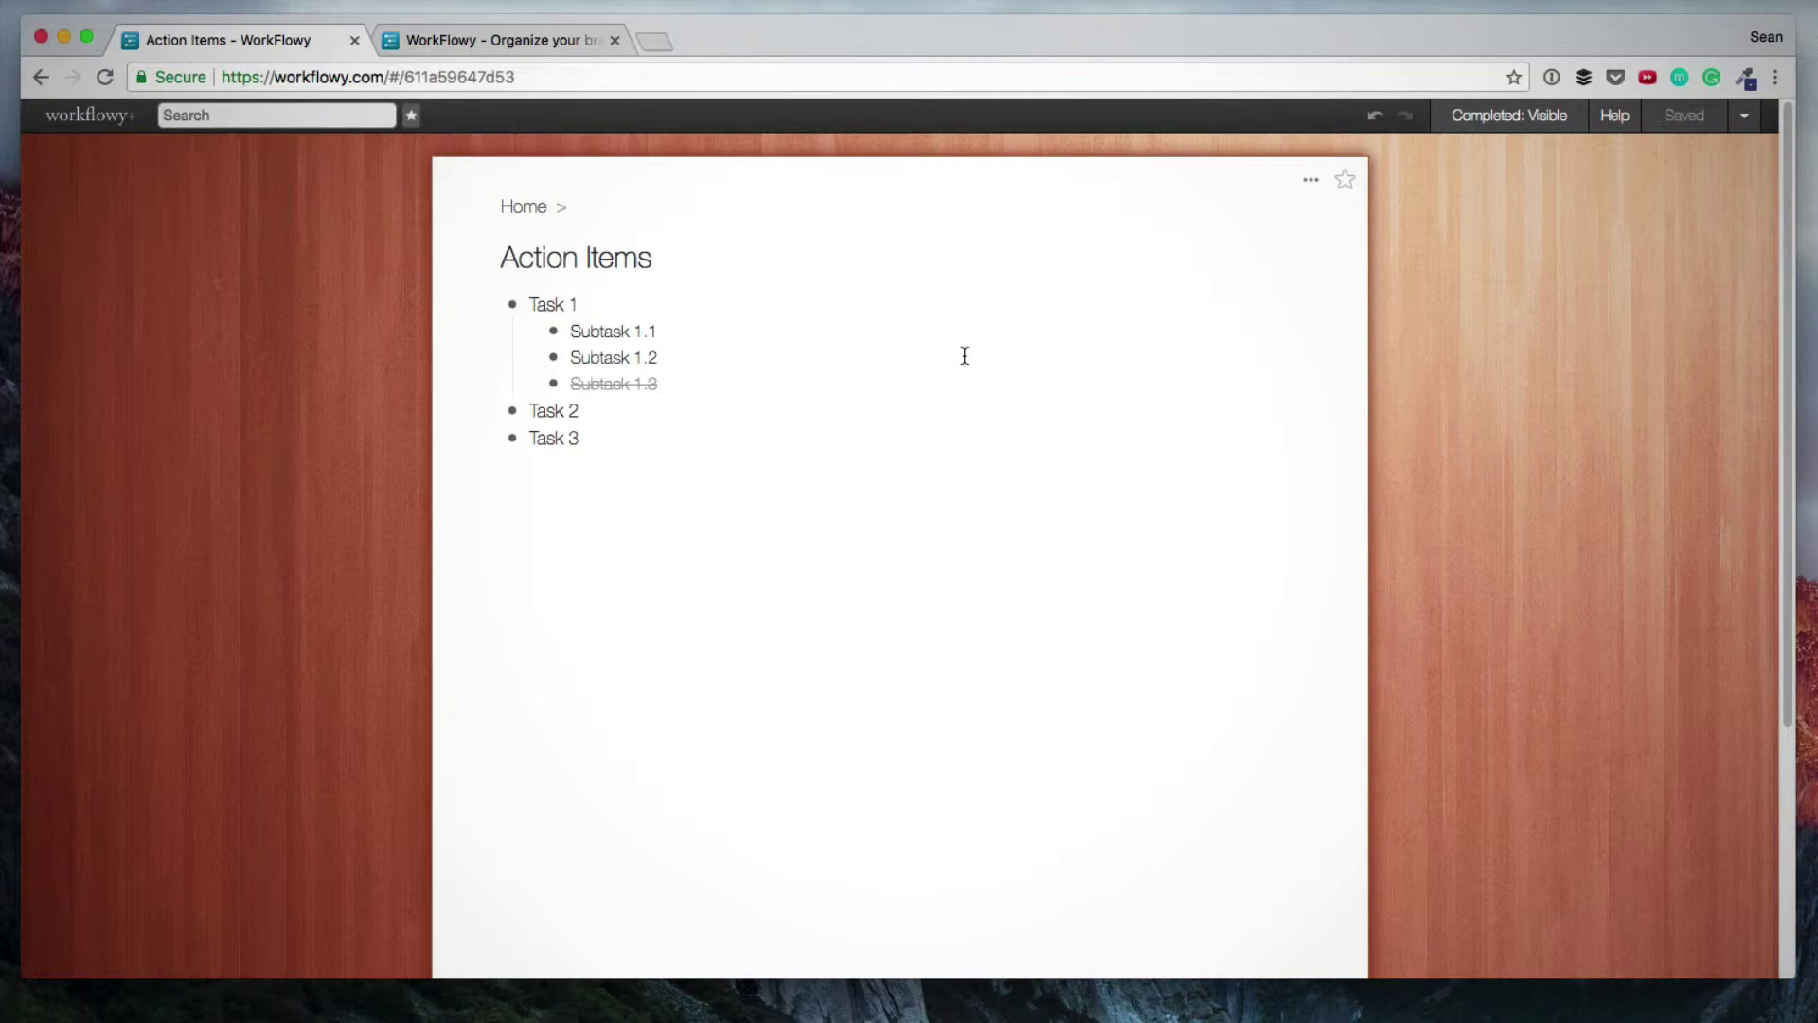
pyautogui.click(1506, 120)
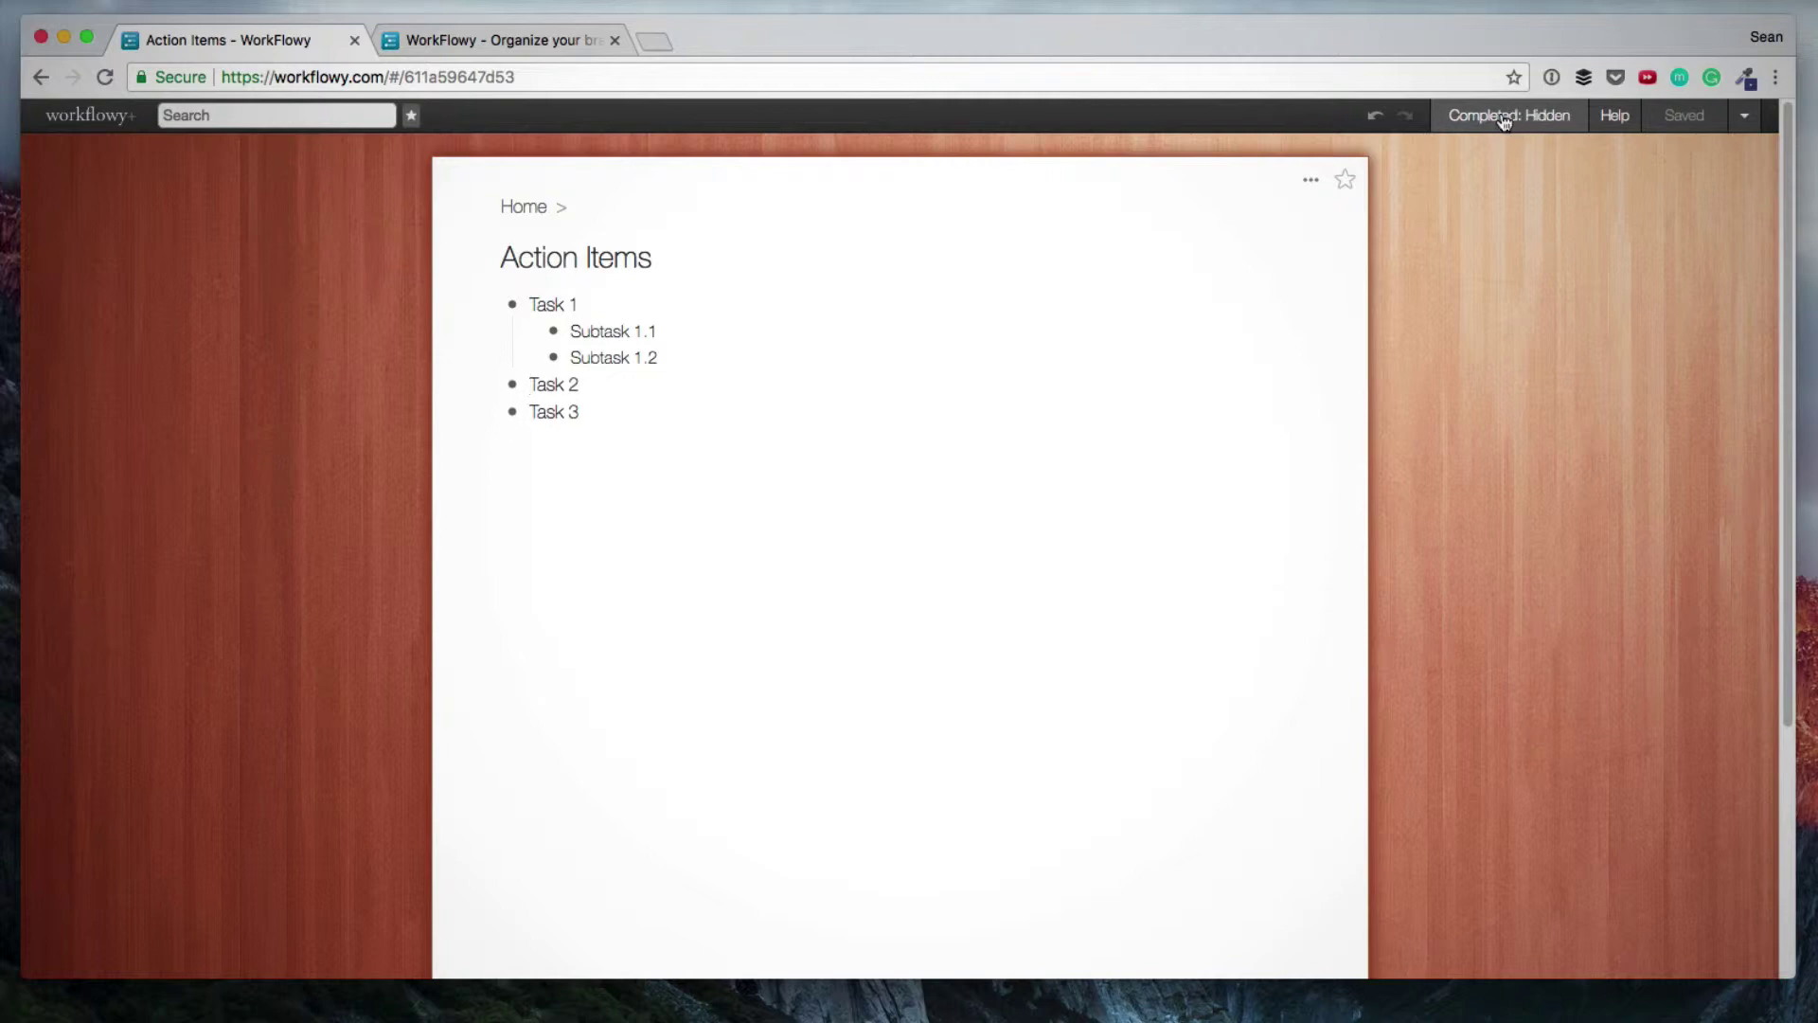
pyautogui.click(1506, 119)
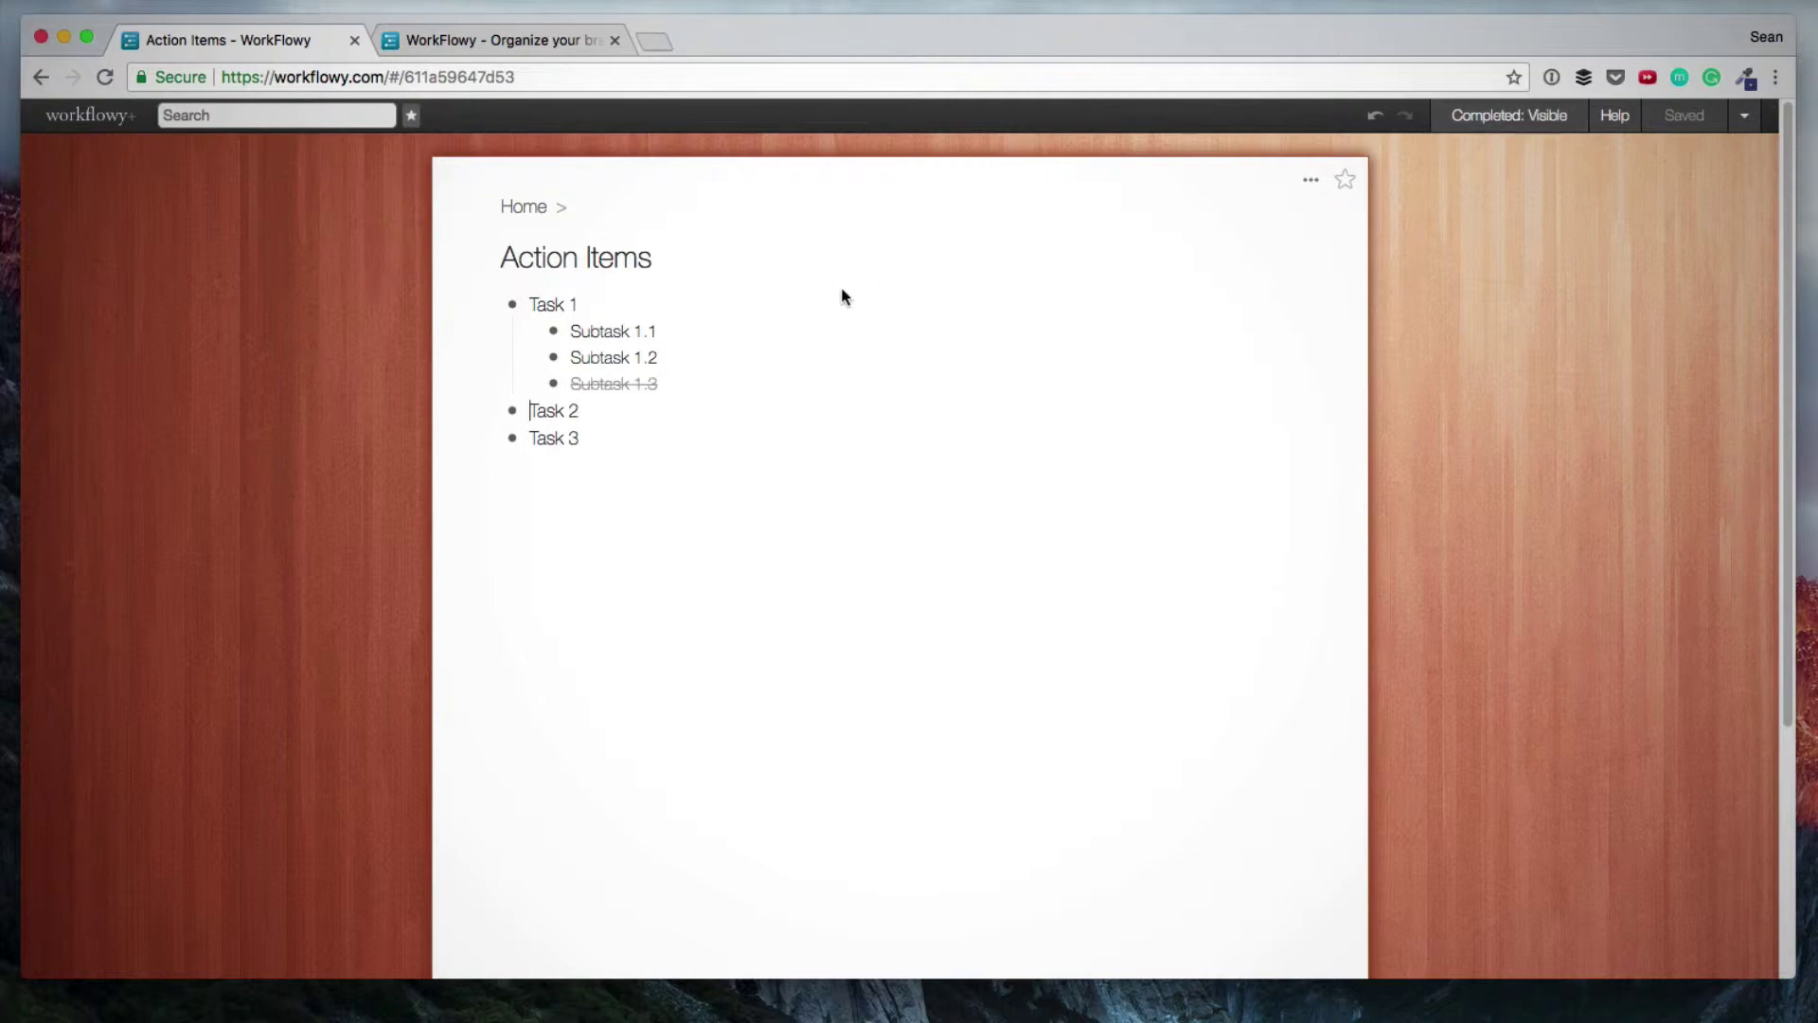
# Mark Subtask 1.1 and 1.2 complete and set Task 2 back to not complete.
pyautogui.press('super+Return')
pyautogui.press('super+Return')
pyautogui.press('super+Return')
pyautogui.moveTo(517, 421)
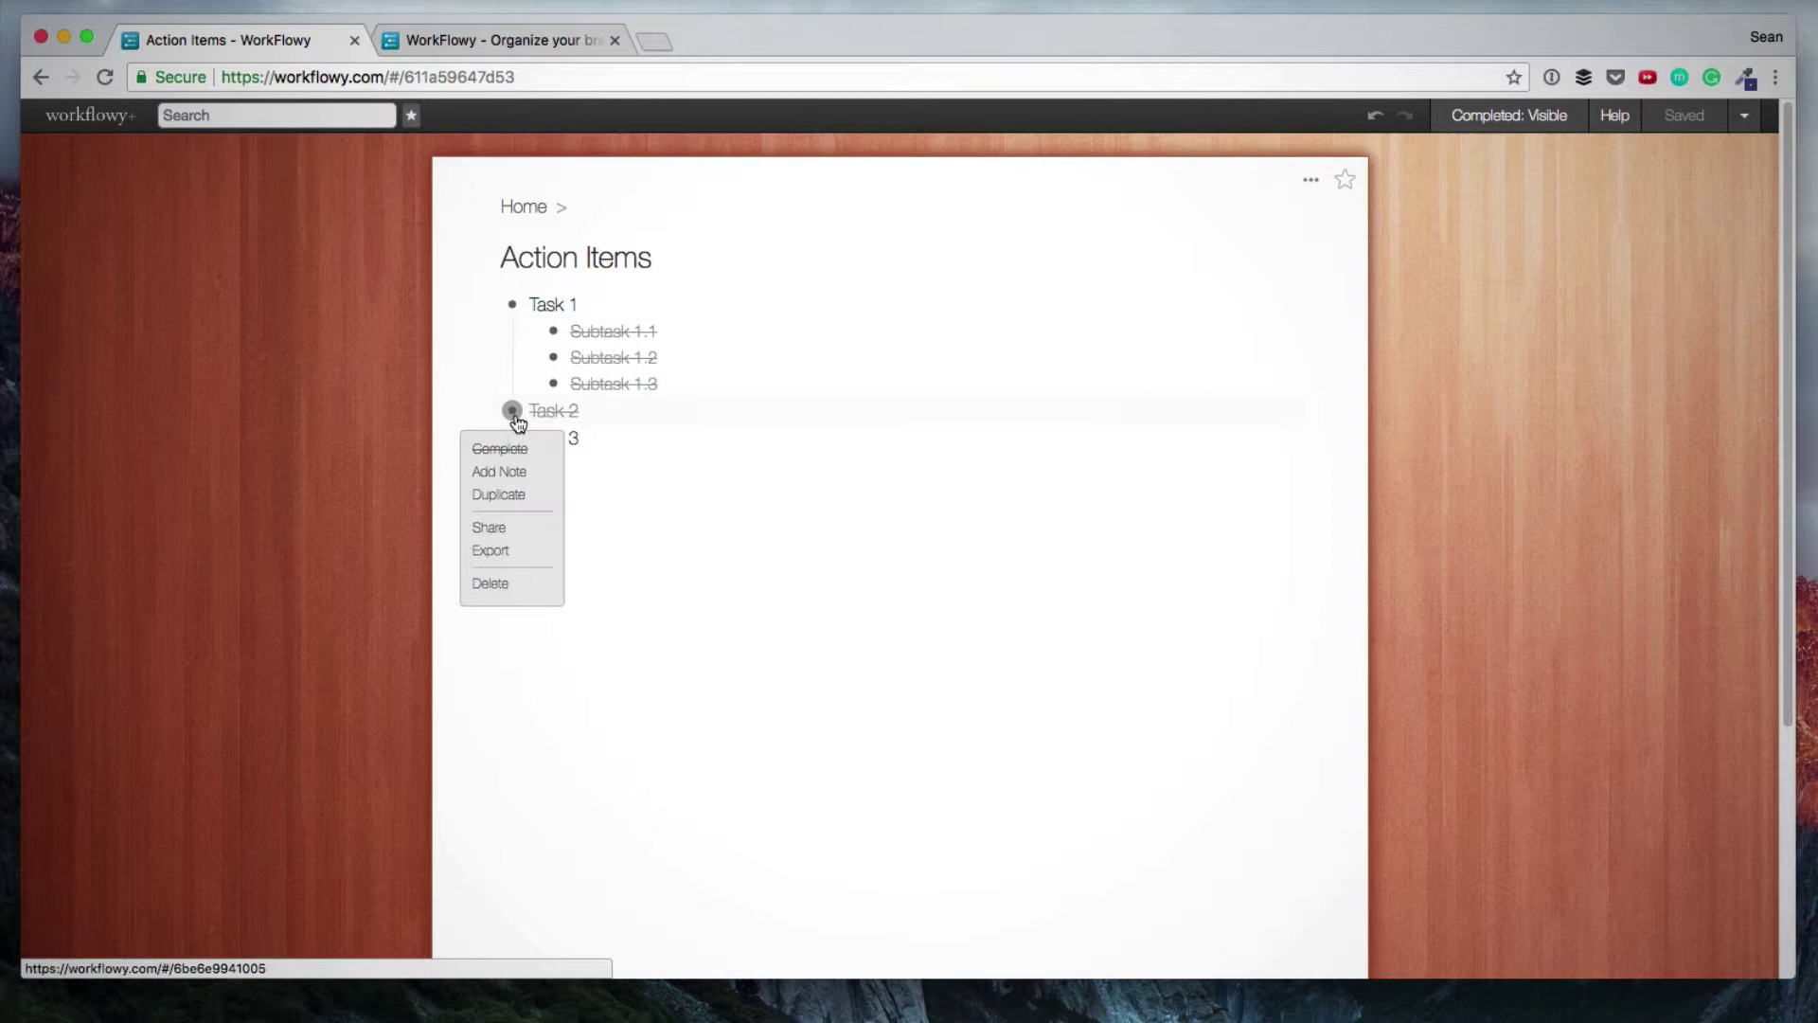
pyautogui.click(498, 451)
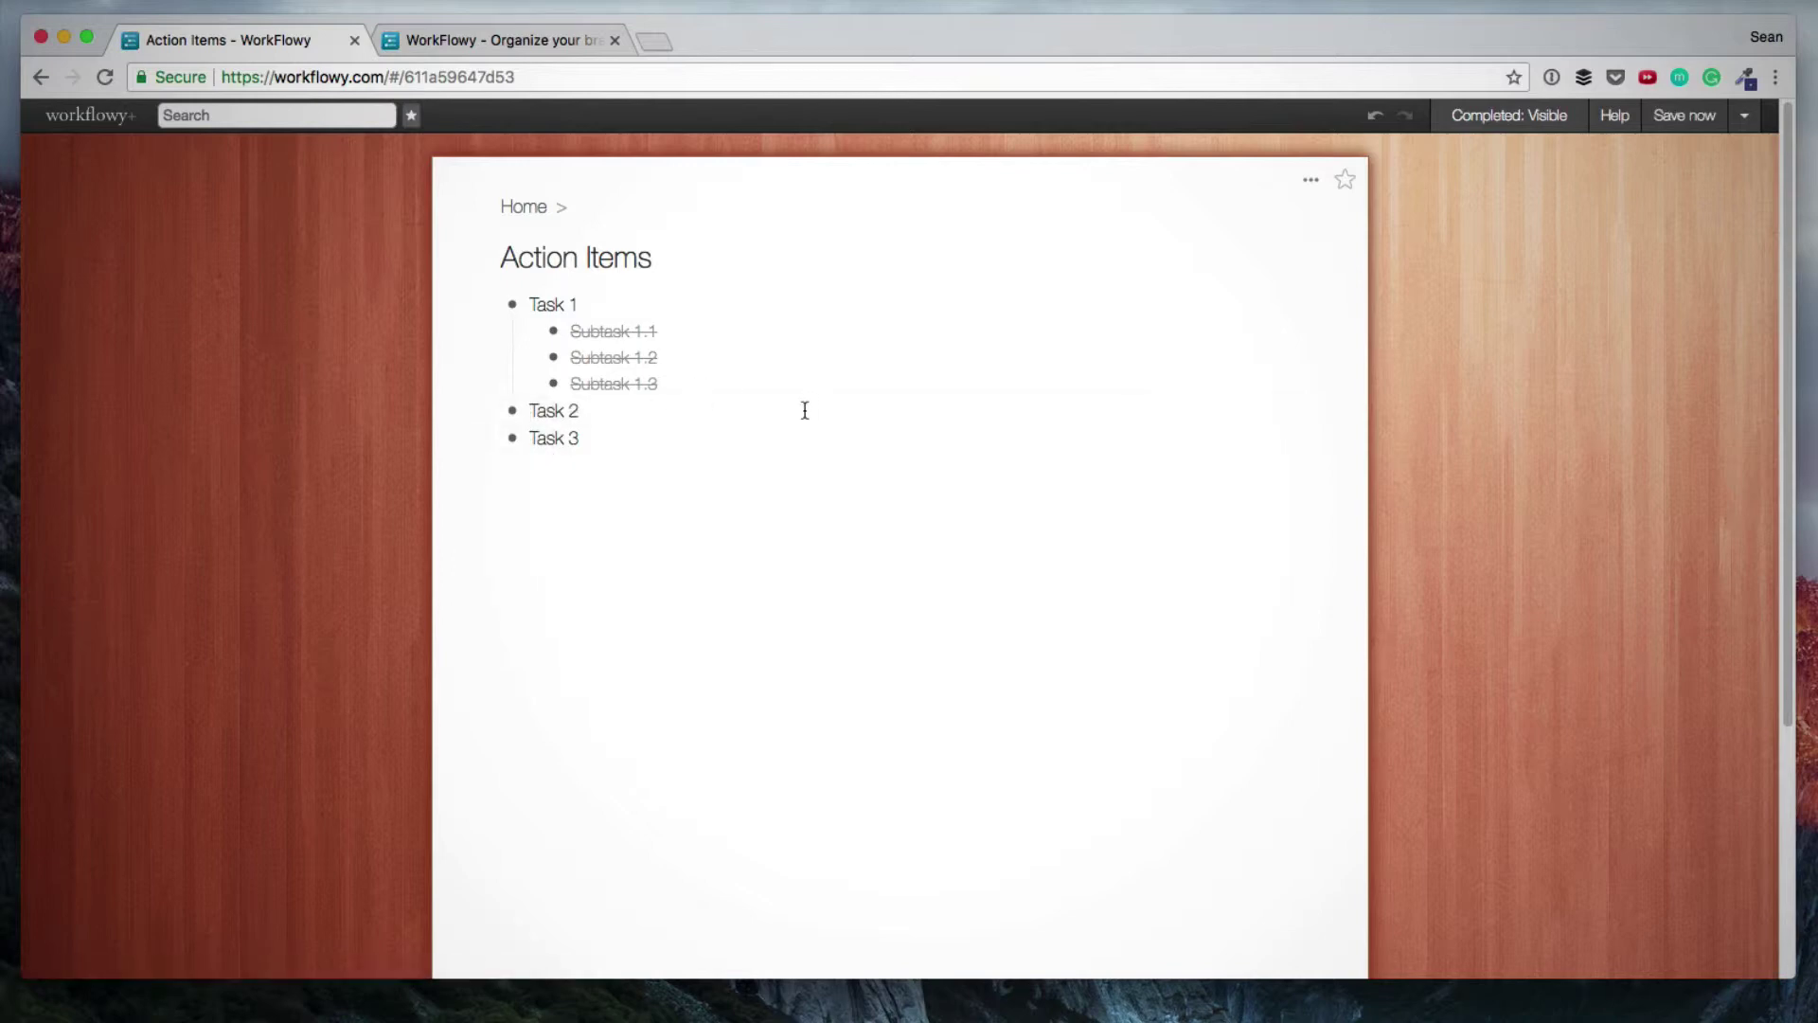
# Place Action A, B and C under Task 2, then duplicate Action C and Task 2 with its actions.
pyautogui.hotkey('ctrl', 'Down')
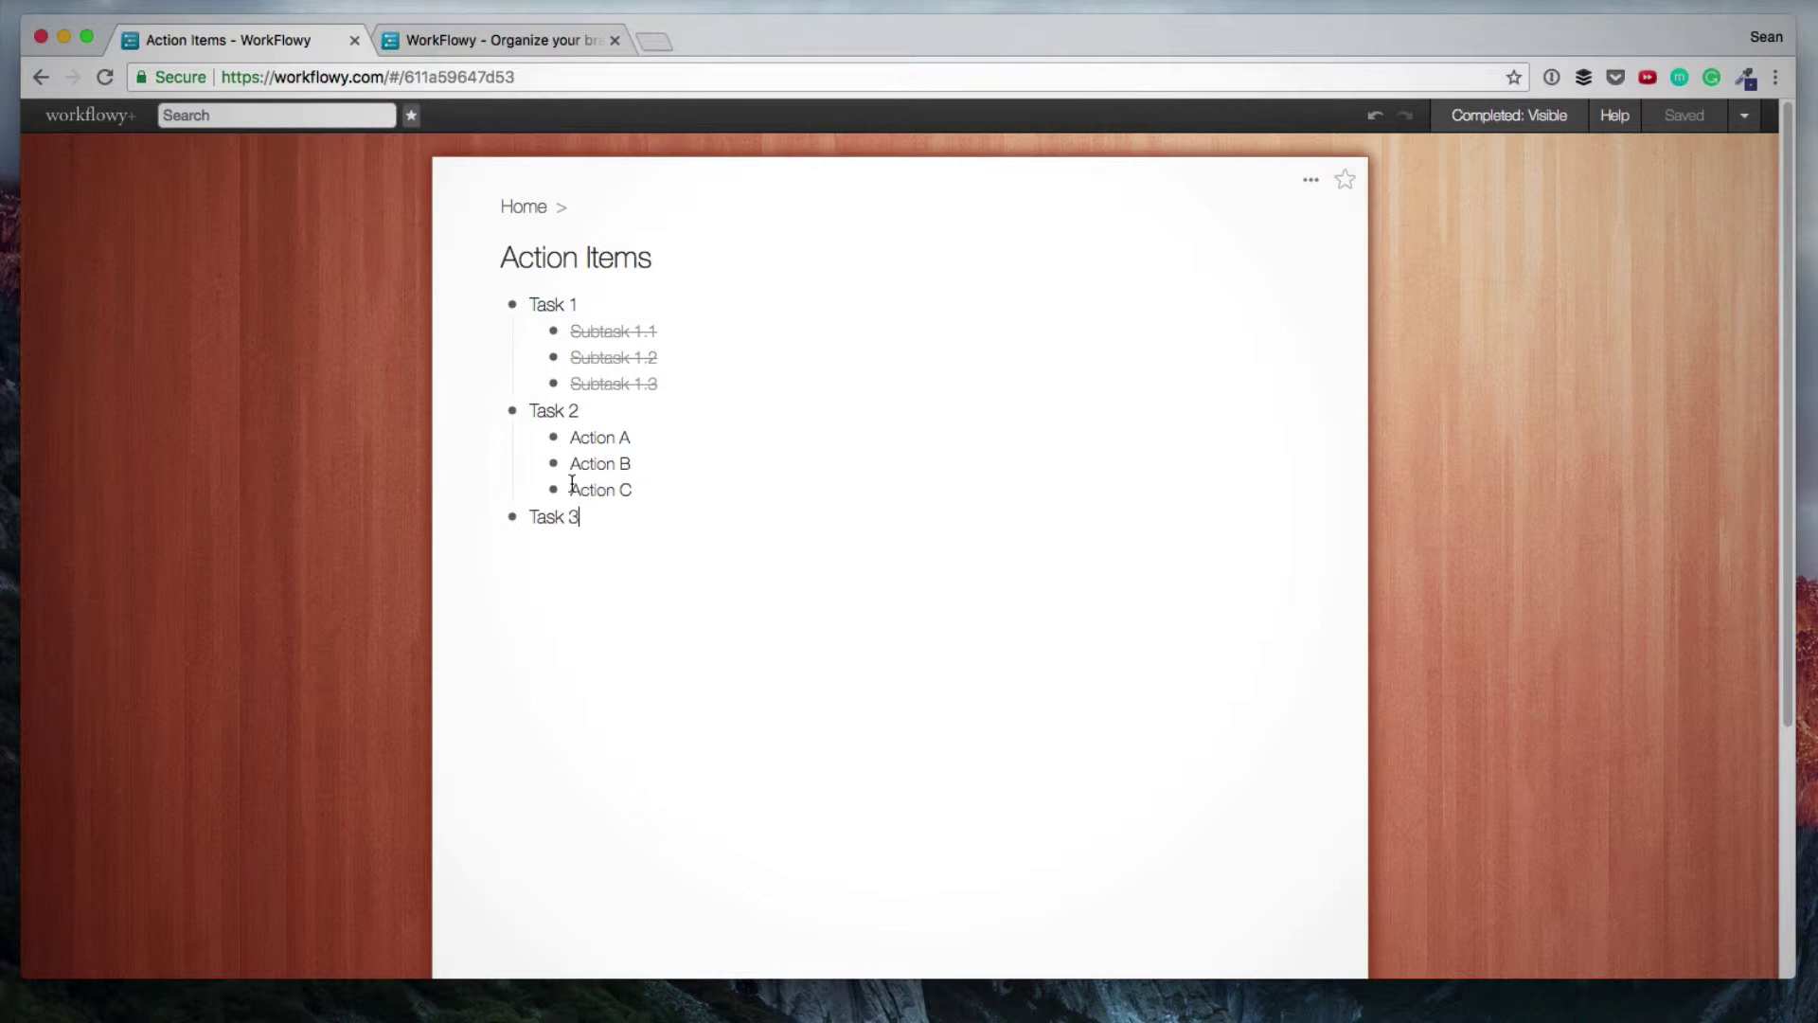
pyautogui.moveTo(558, 493)
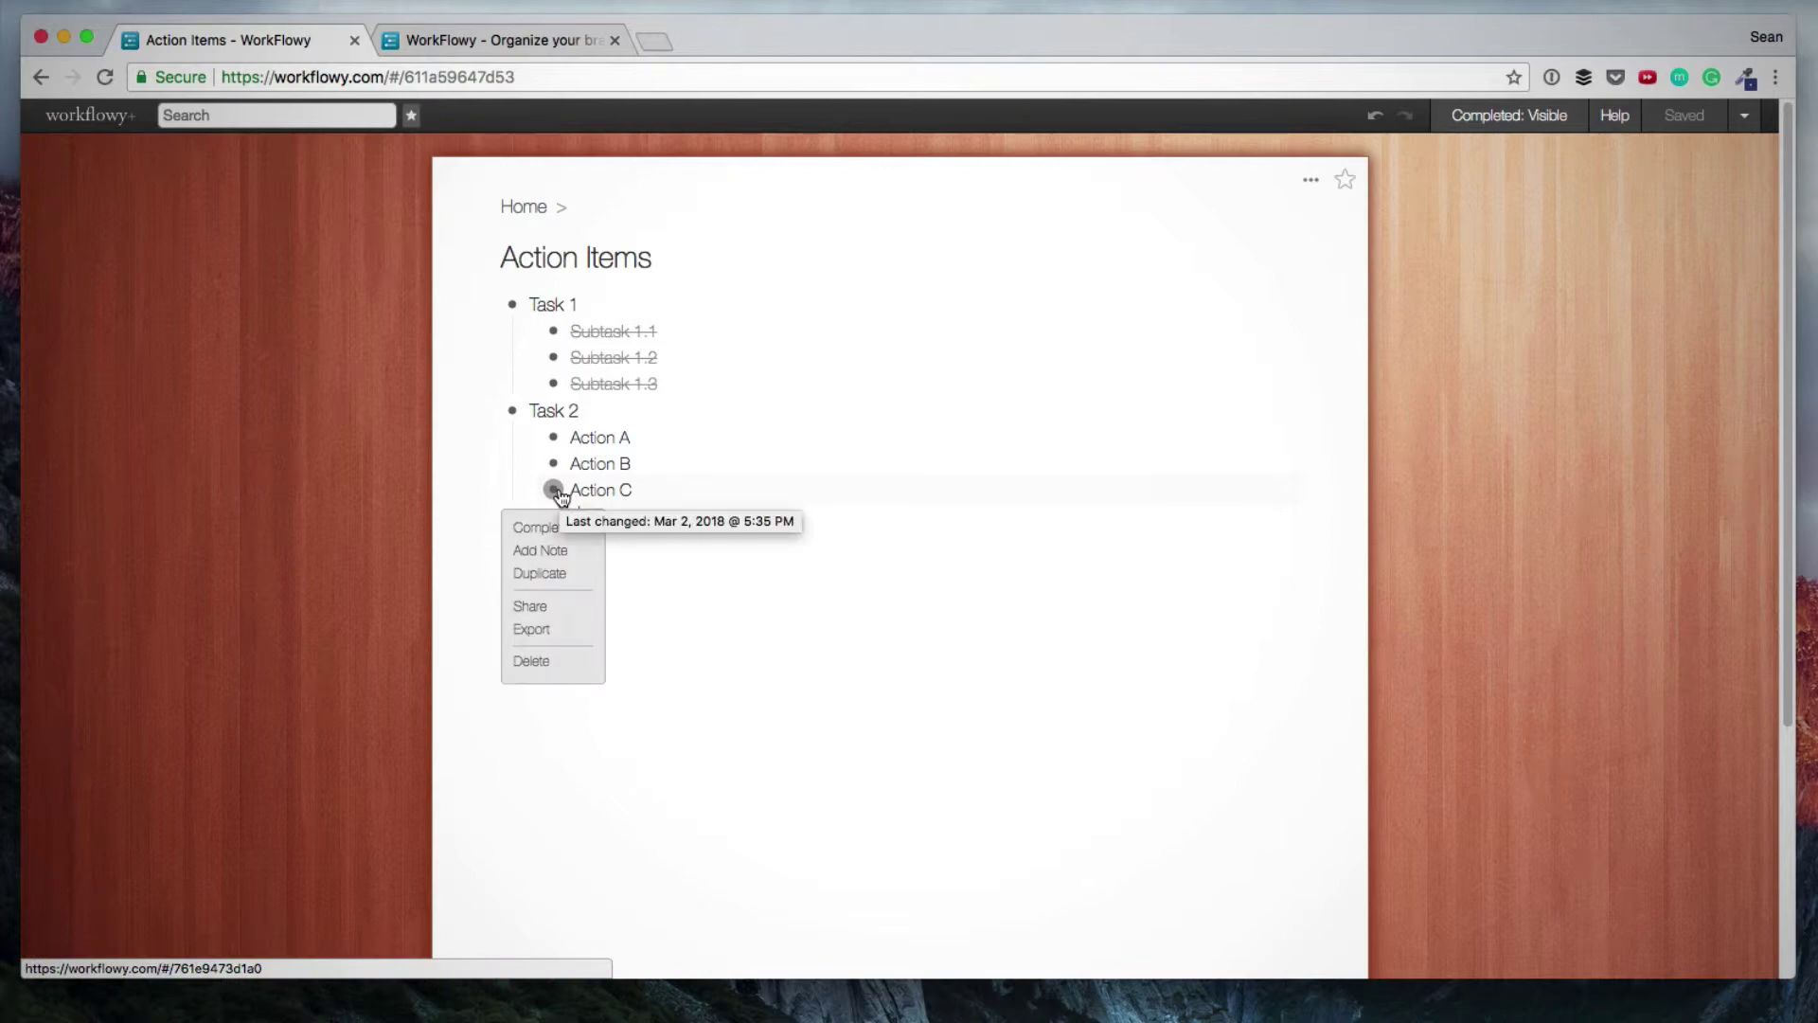
pyautogui.click(539, 574)
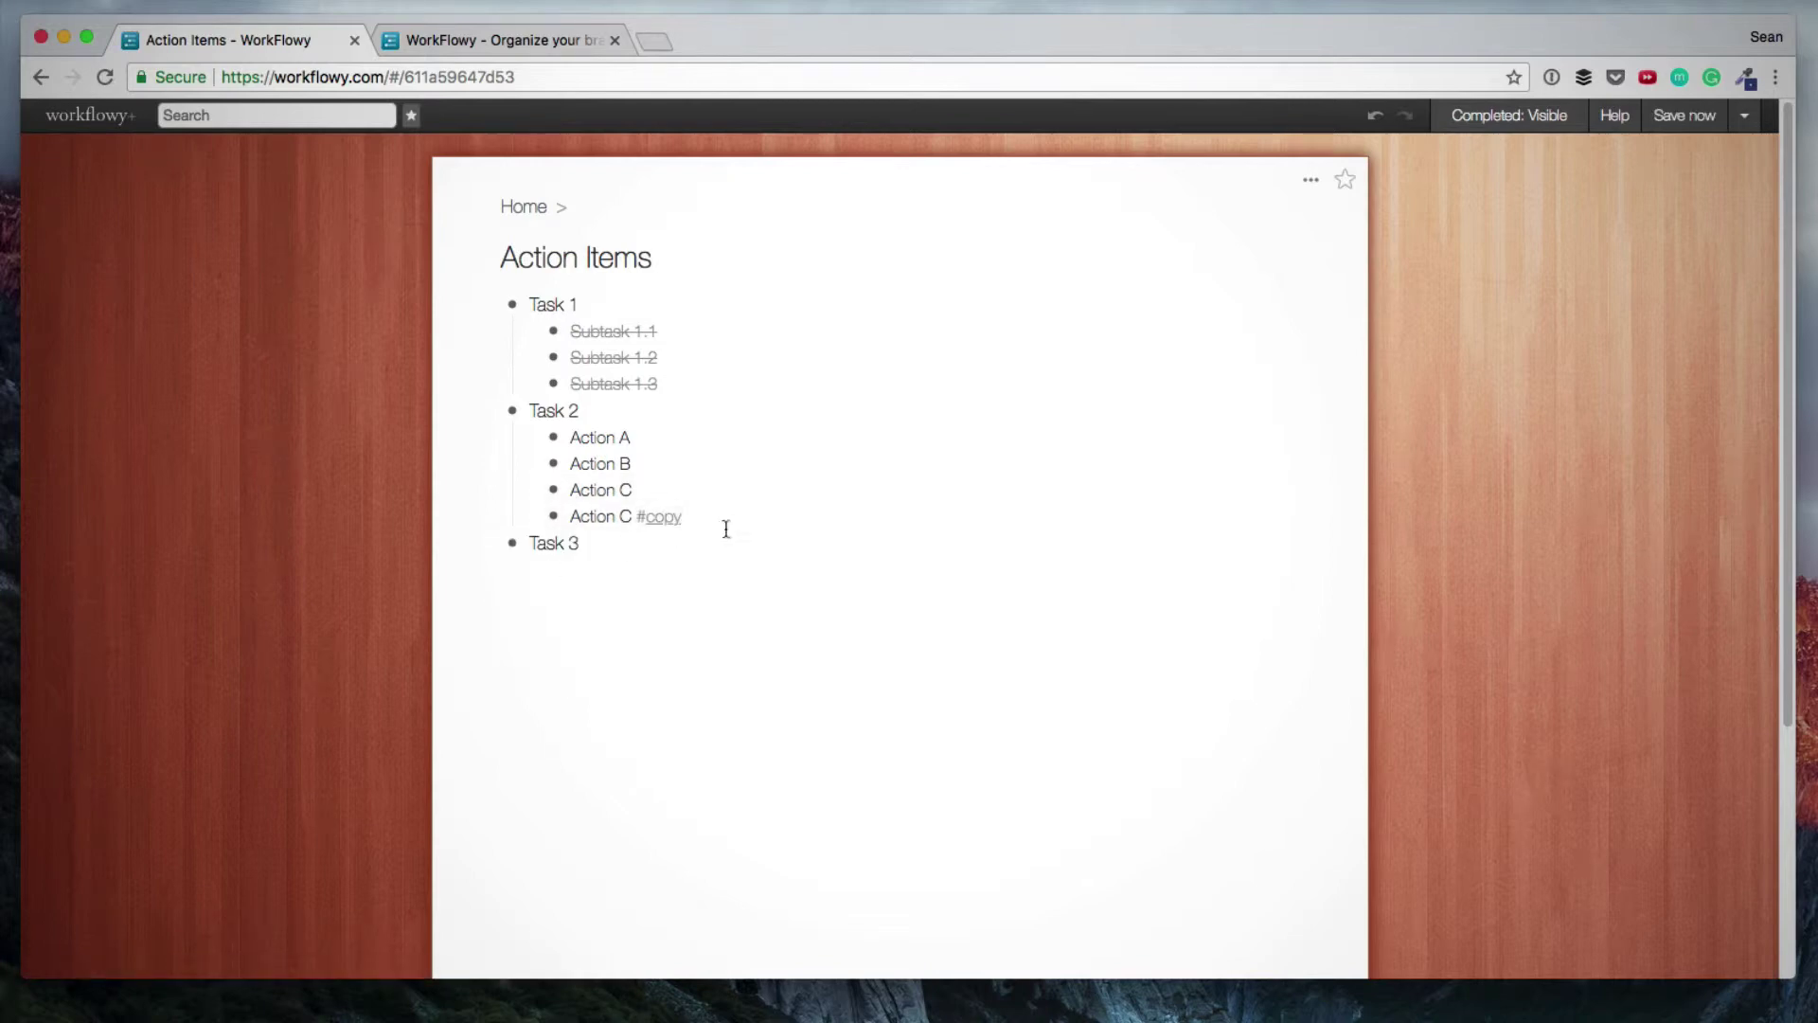
pyautogui.moveTo(513, 417)
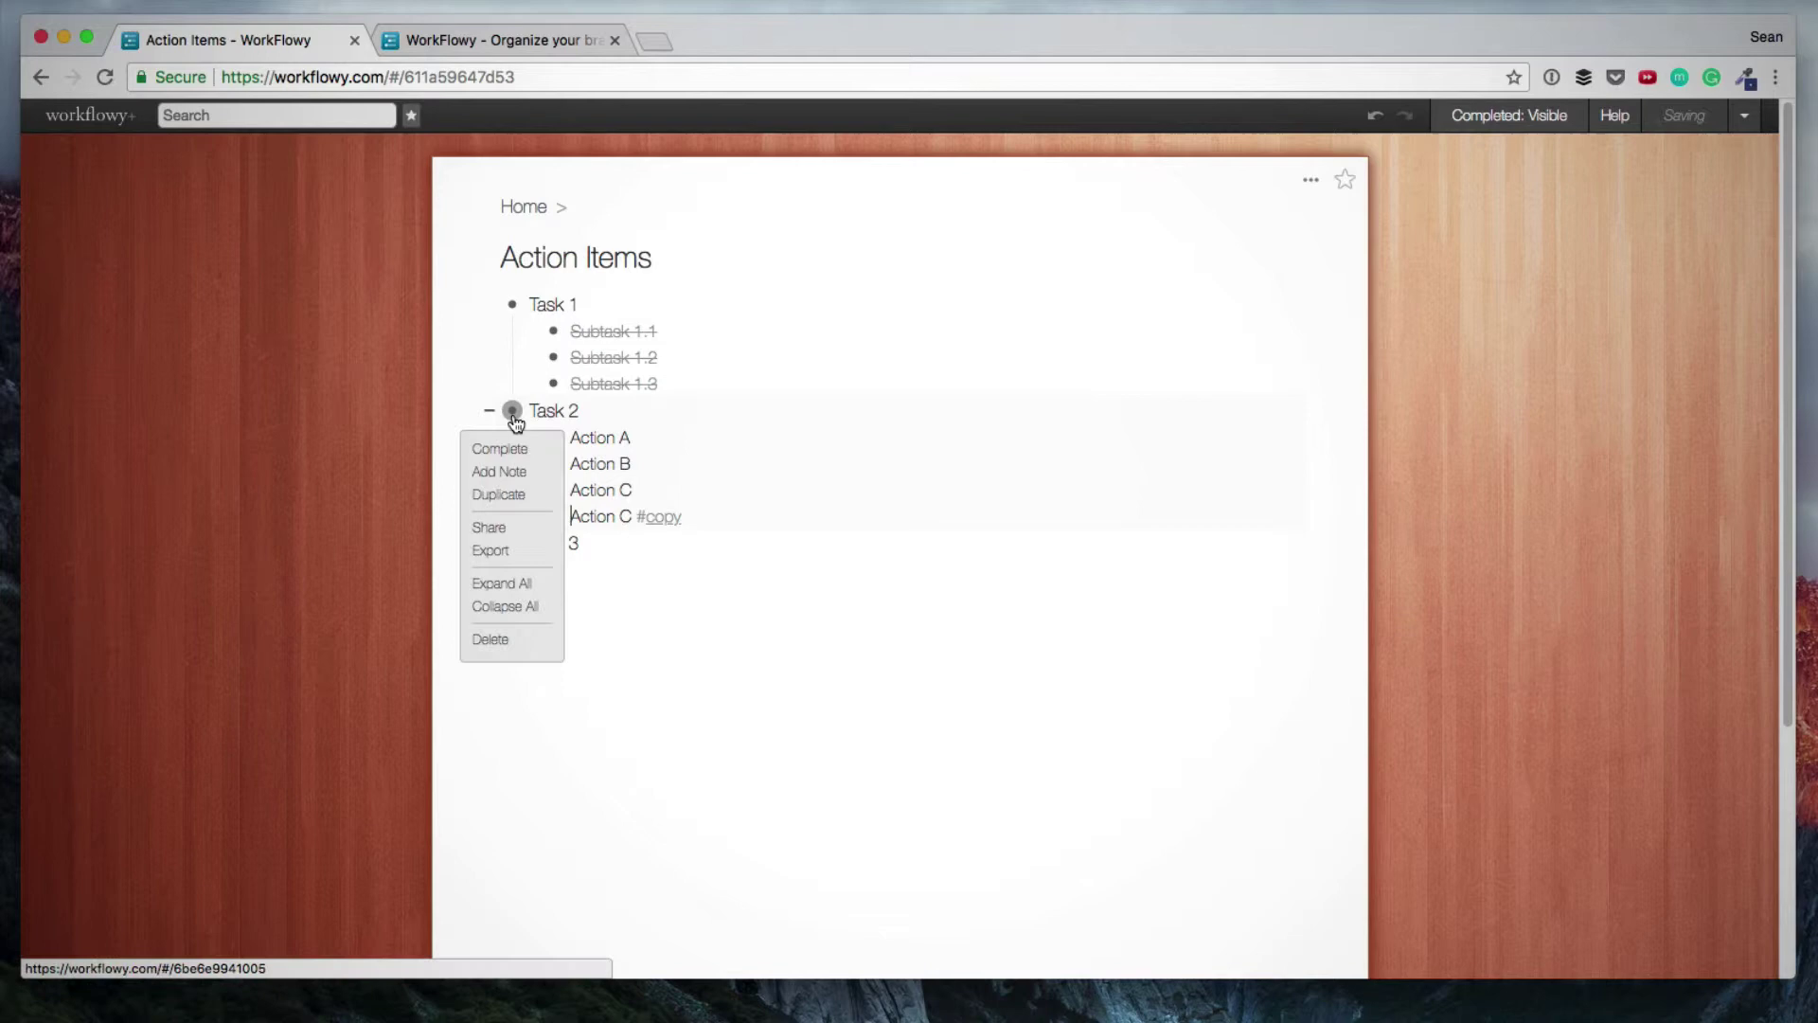
pyautogui.click(503, 494)
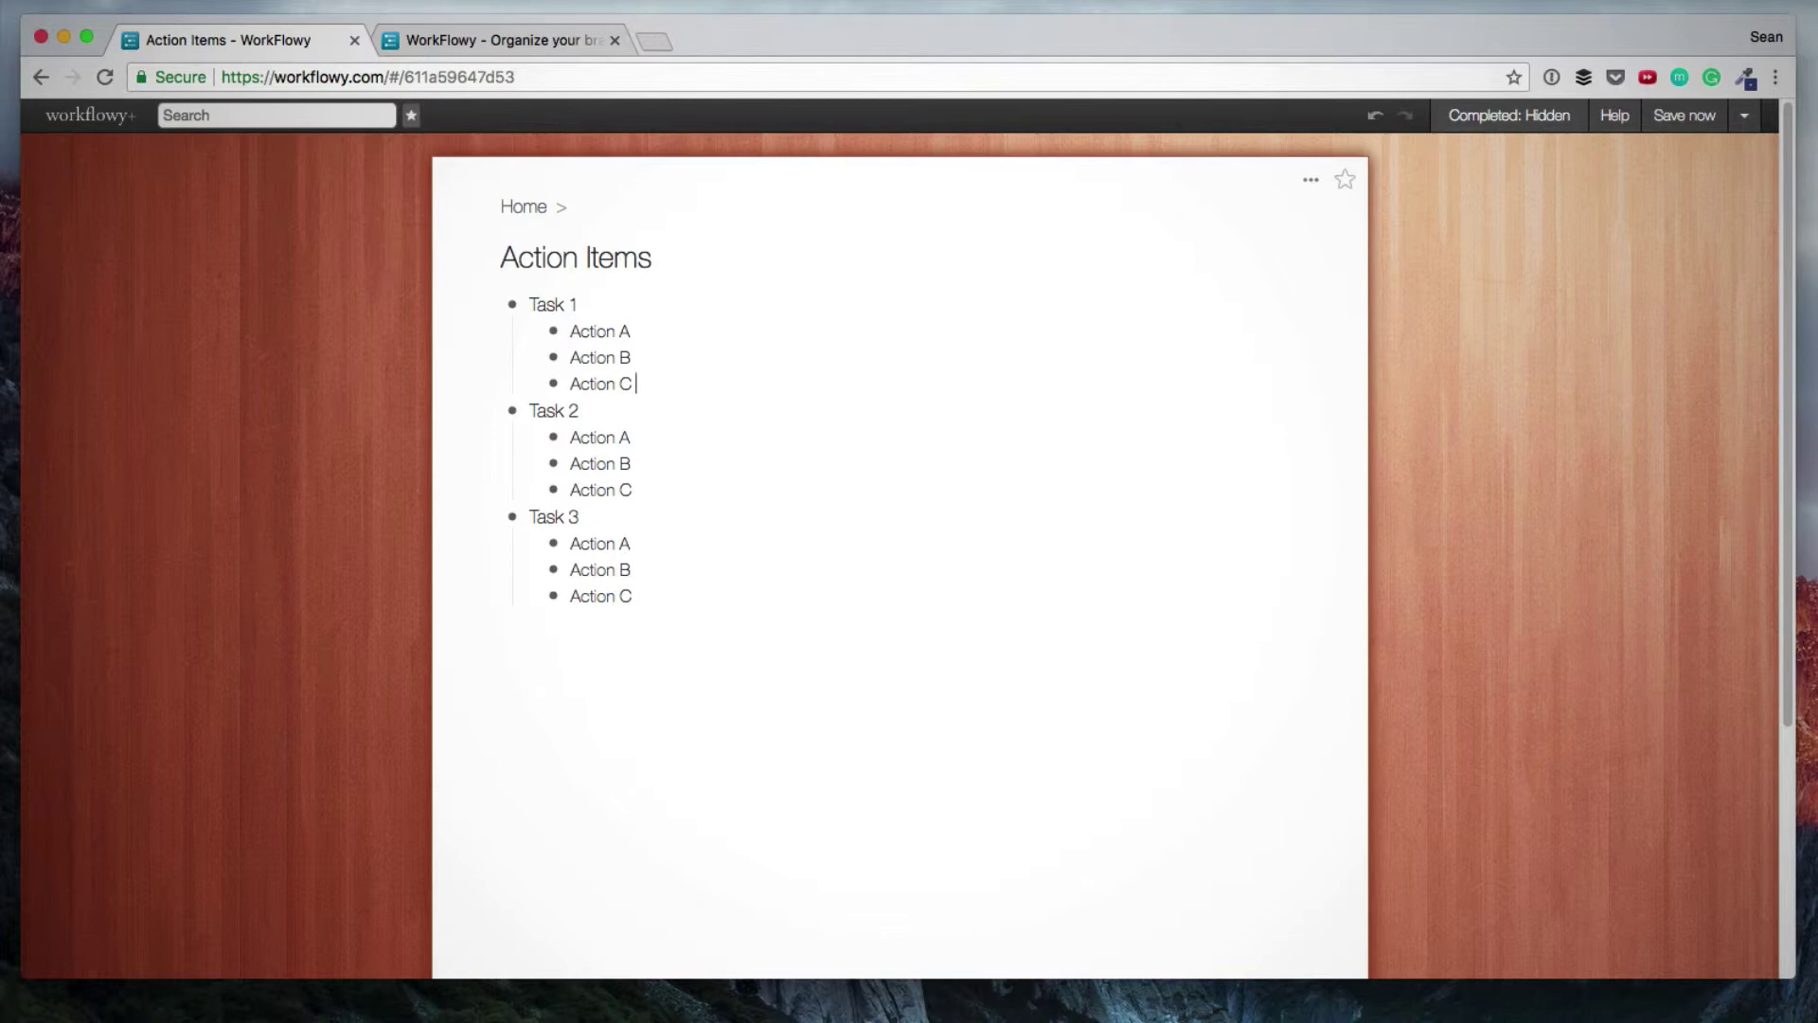
# Tag an action with #email and Task 1's Action B with #today.
pyautogui.write('#email')
pyautogui.click(574, 357)
pyautogui.click(682, 350)
pyautogui.write('#today')
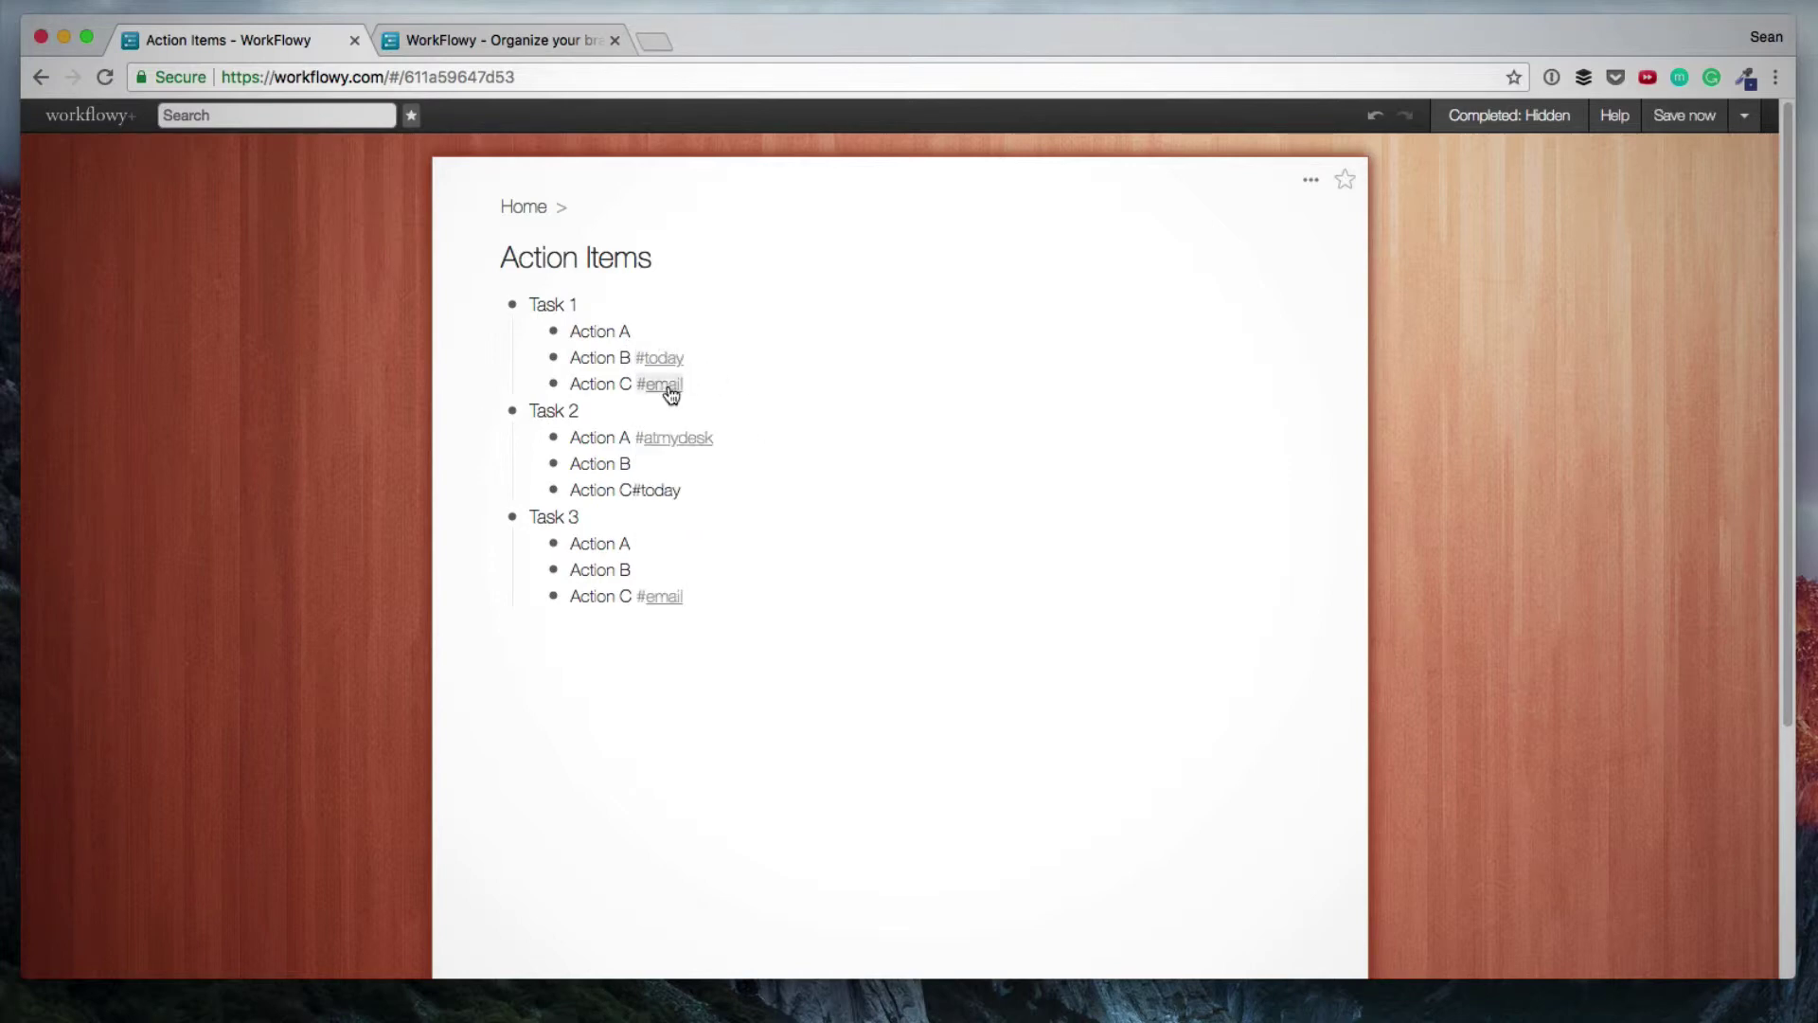
# Filter the list by #email, clear the filter, and return to the Home outline.
pyautogui.click(659, 387)
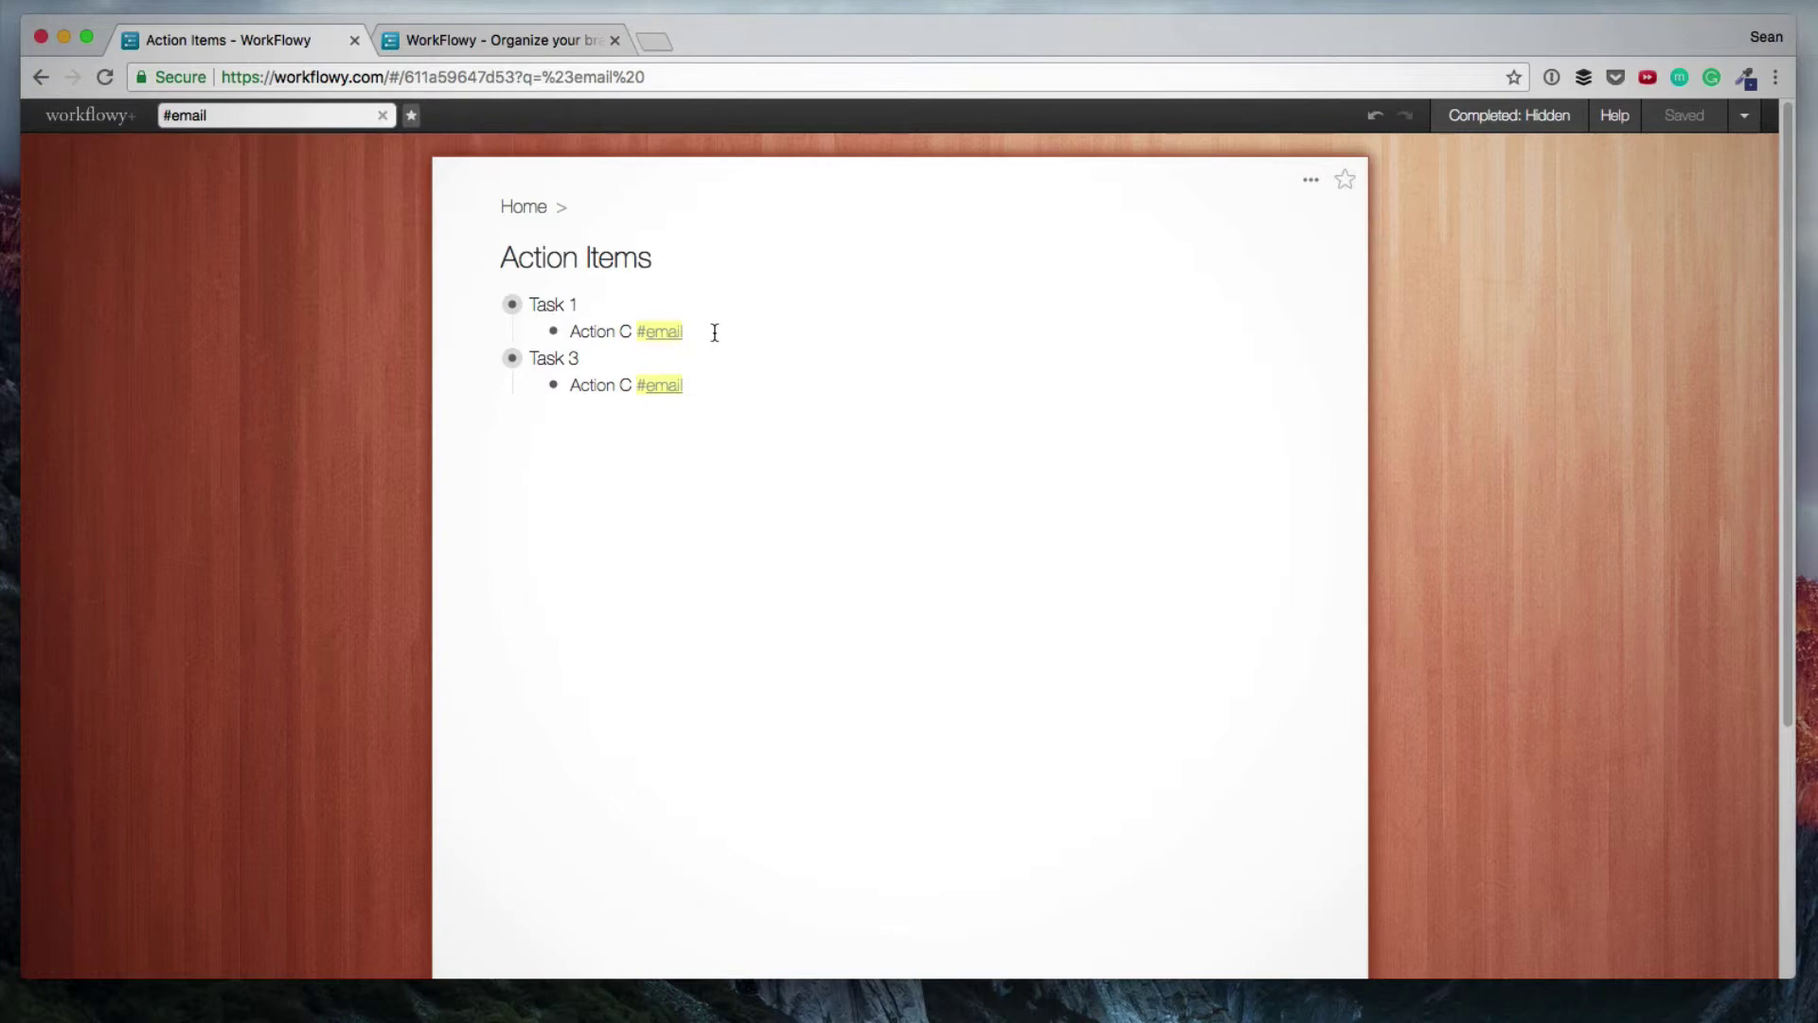
pyautogui.press('Escape')
pyautogui.press('super+Left')
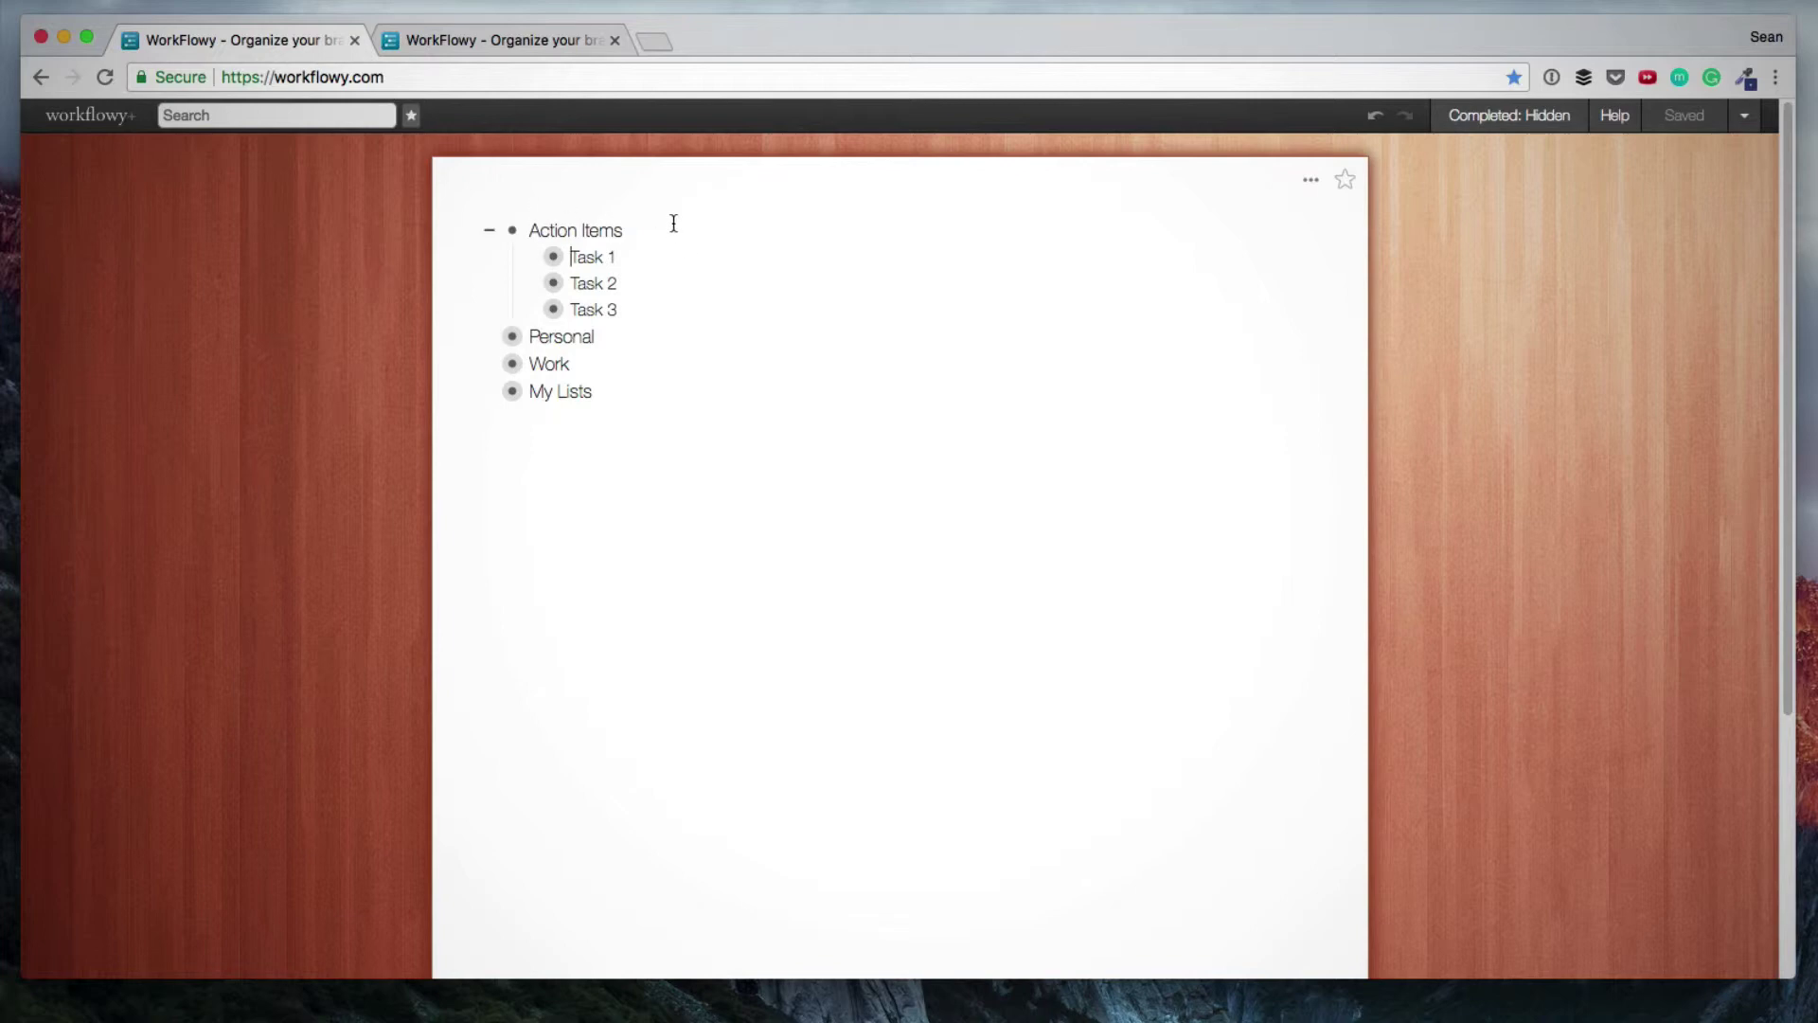
# Share the Action Items list via a secret link with edit permission.
pyautogui.moveTo(652, 230); pyautogui.dragTo(531, 230)
pyautogui.click(680, 243)
pyautogui.moveTo(516, 233)
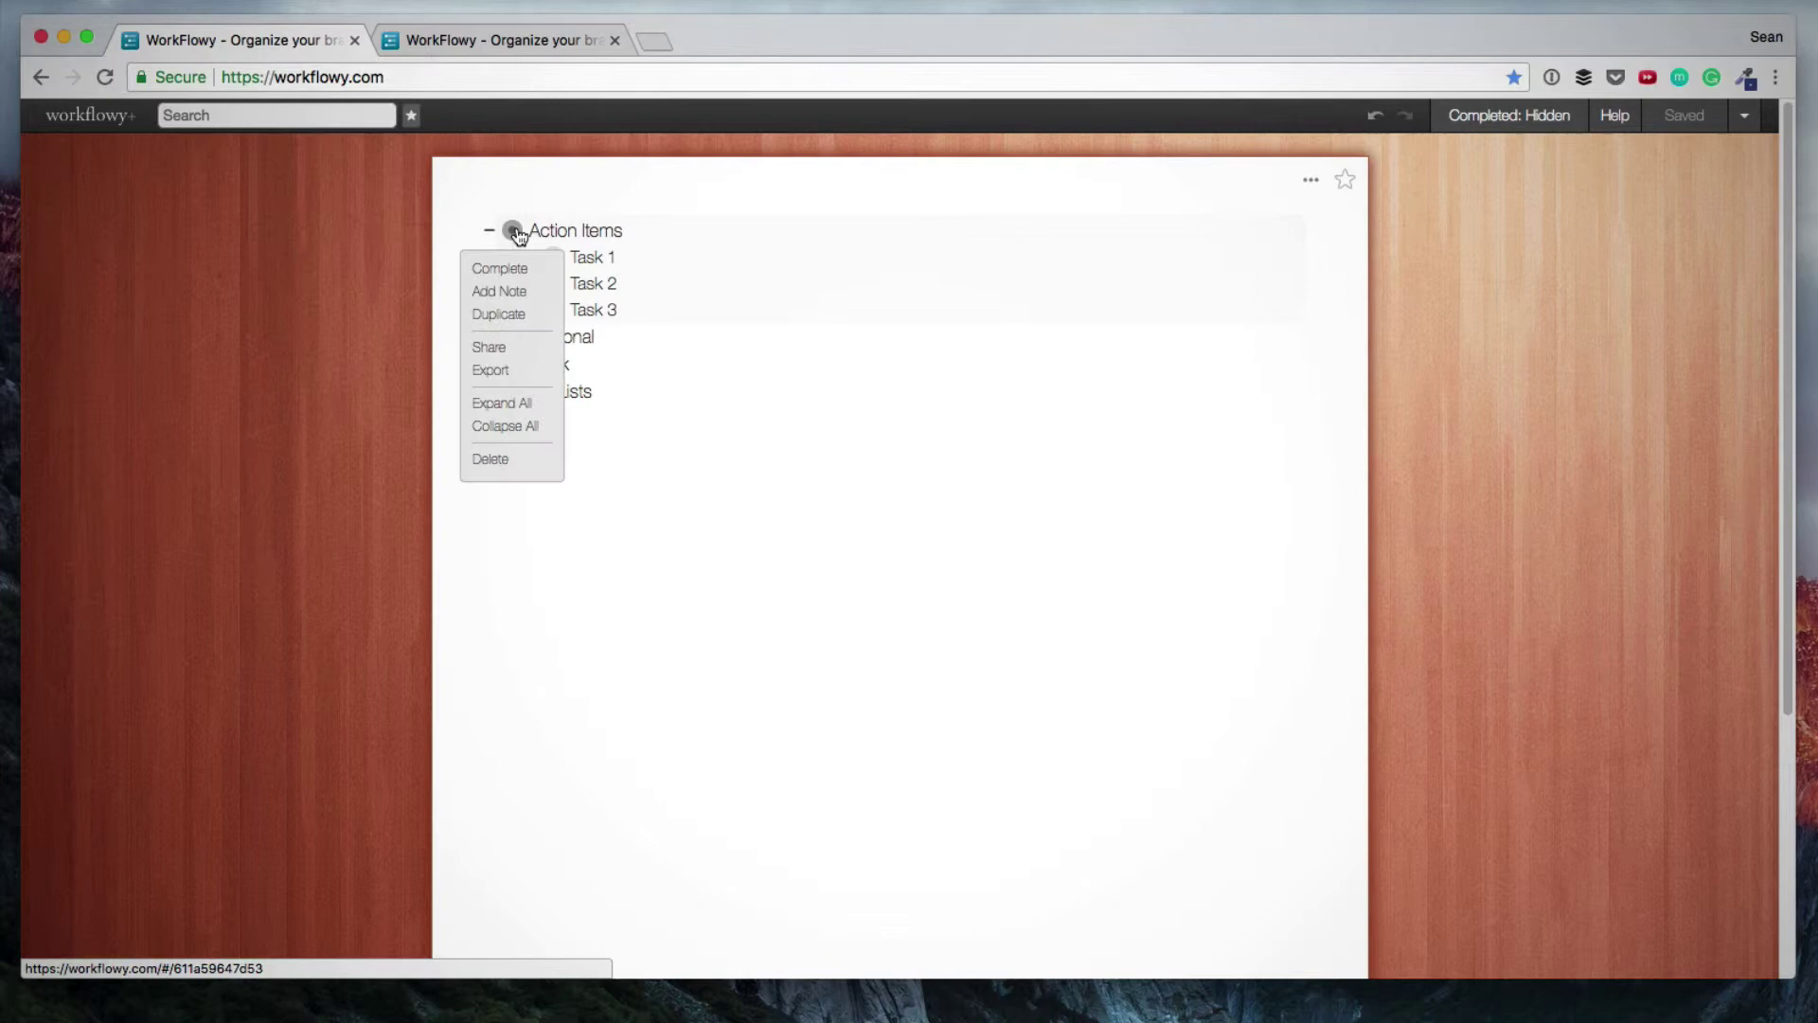
pyautogui.click(490, 348)
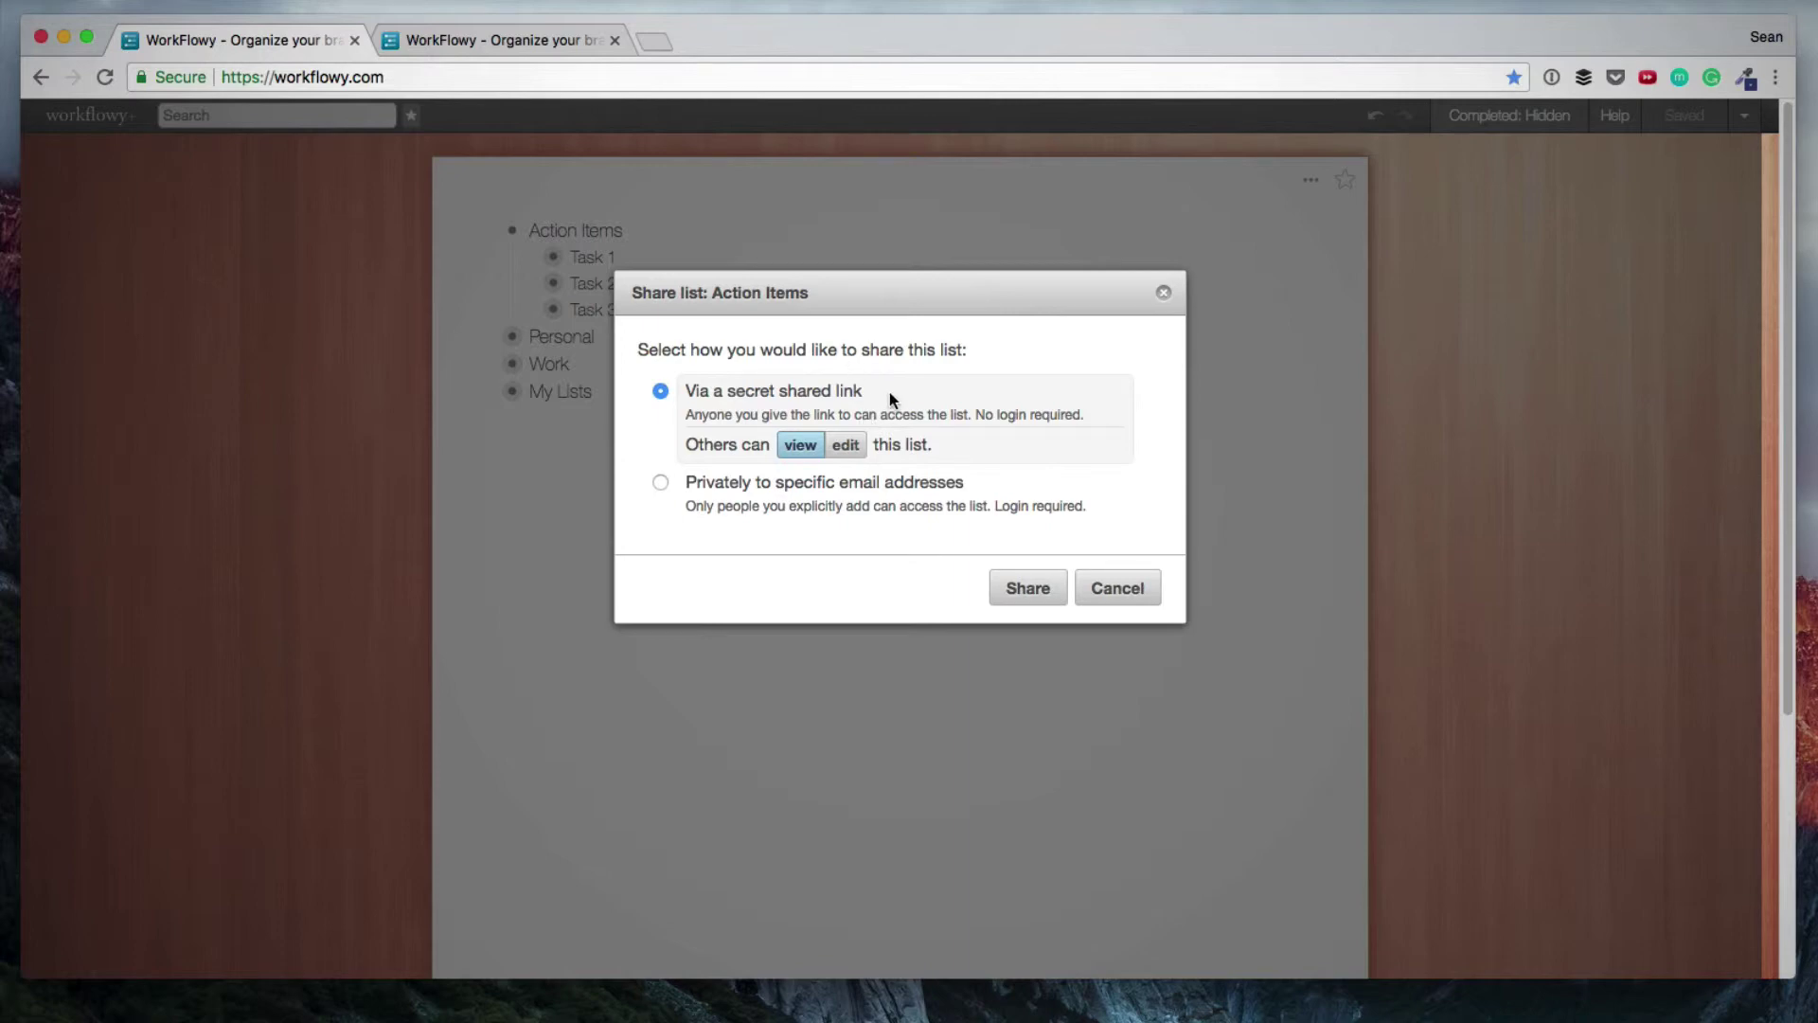
pyautogui.click(848, 447)
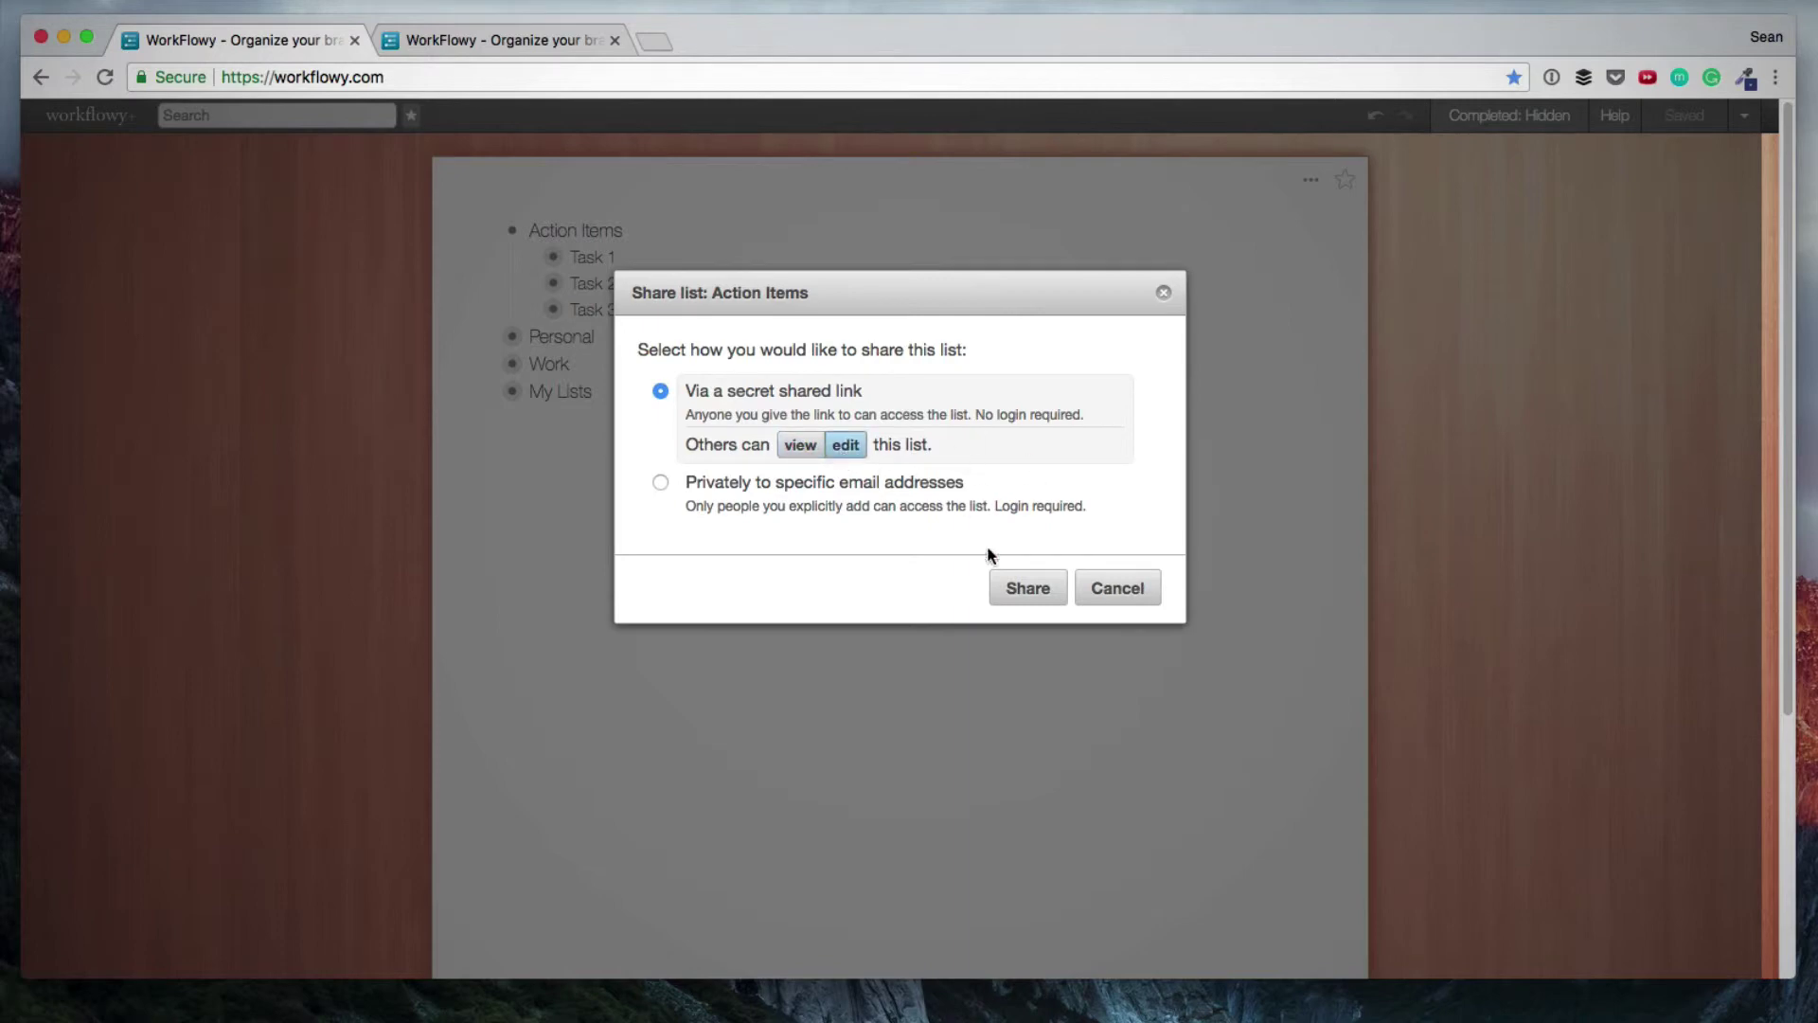
pyautogui.click(1040, 593)
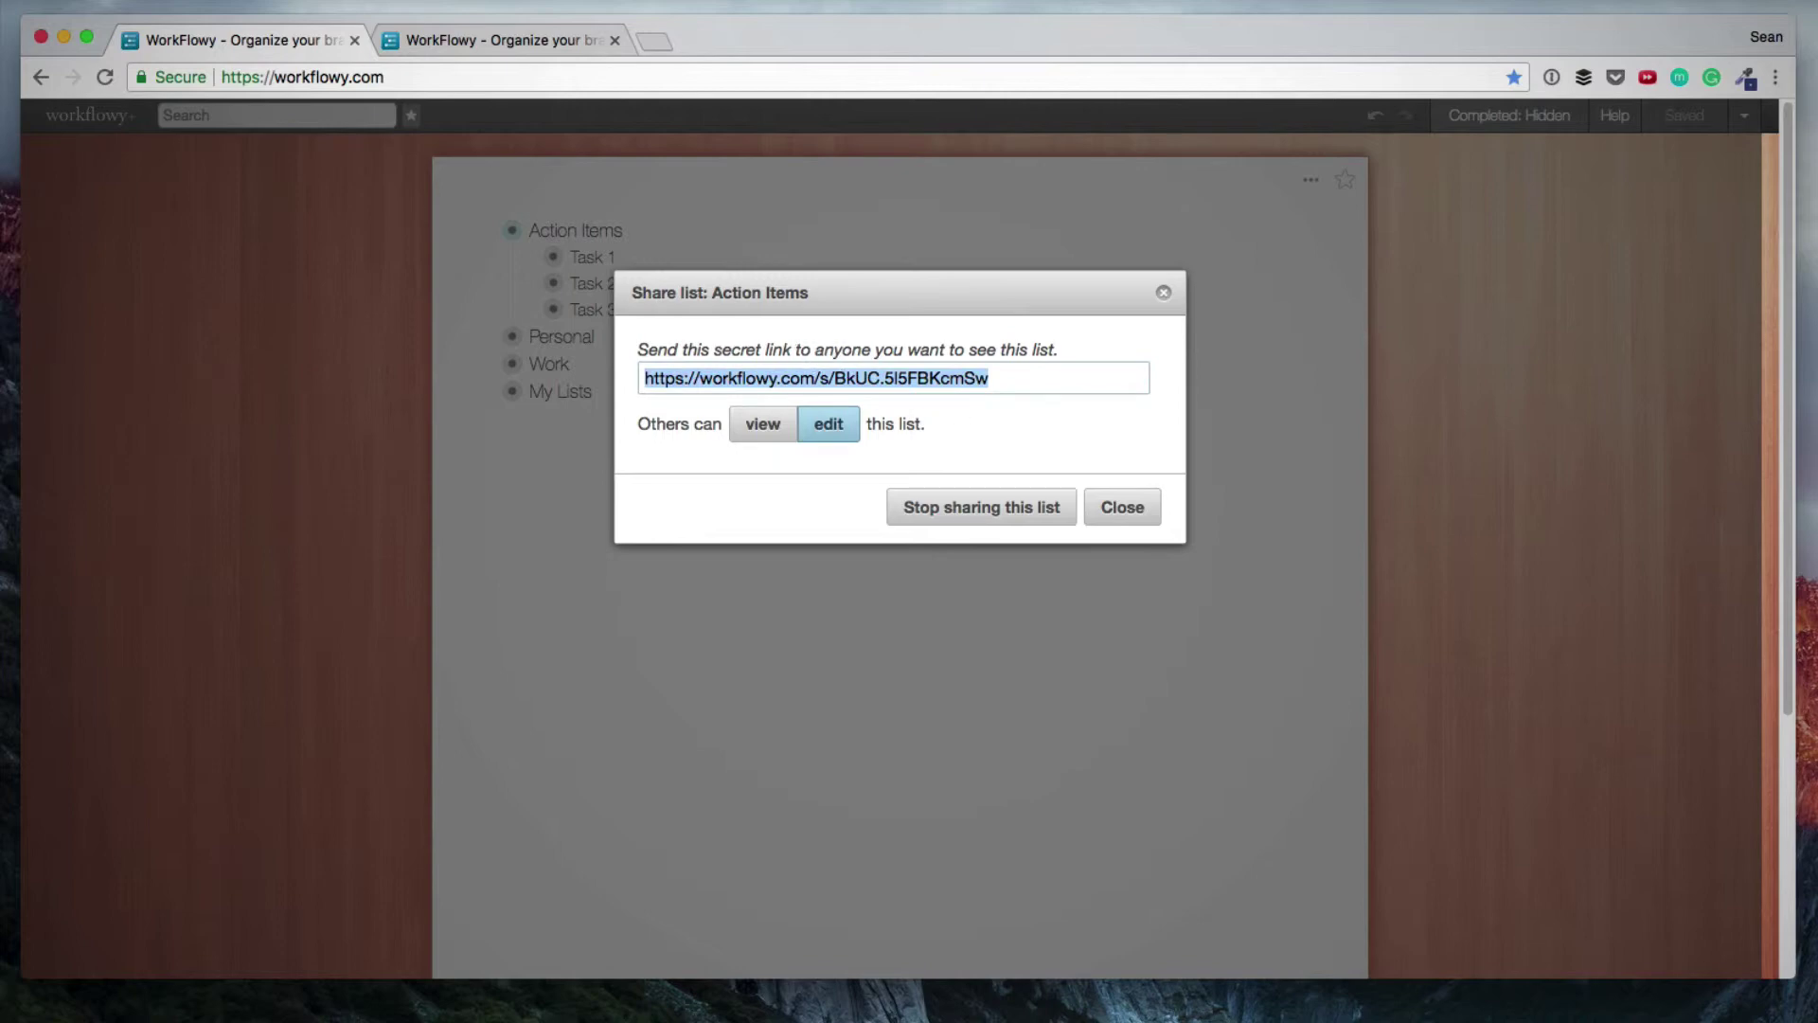
# Open the copied secret link in a new private browser window.
pyautogui.click(147, 2)
pyautogui.click(237, 61)
pyautogui.press('super+v')
pyautogui.press('Return')
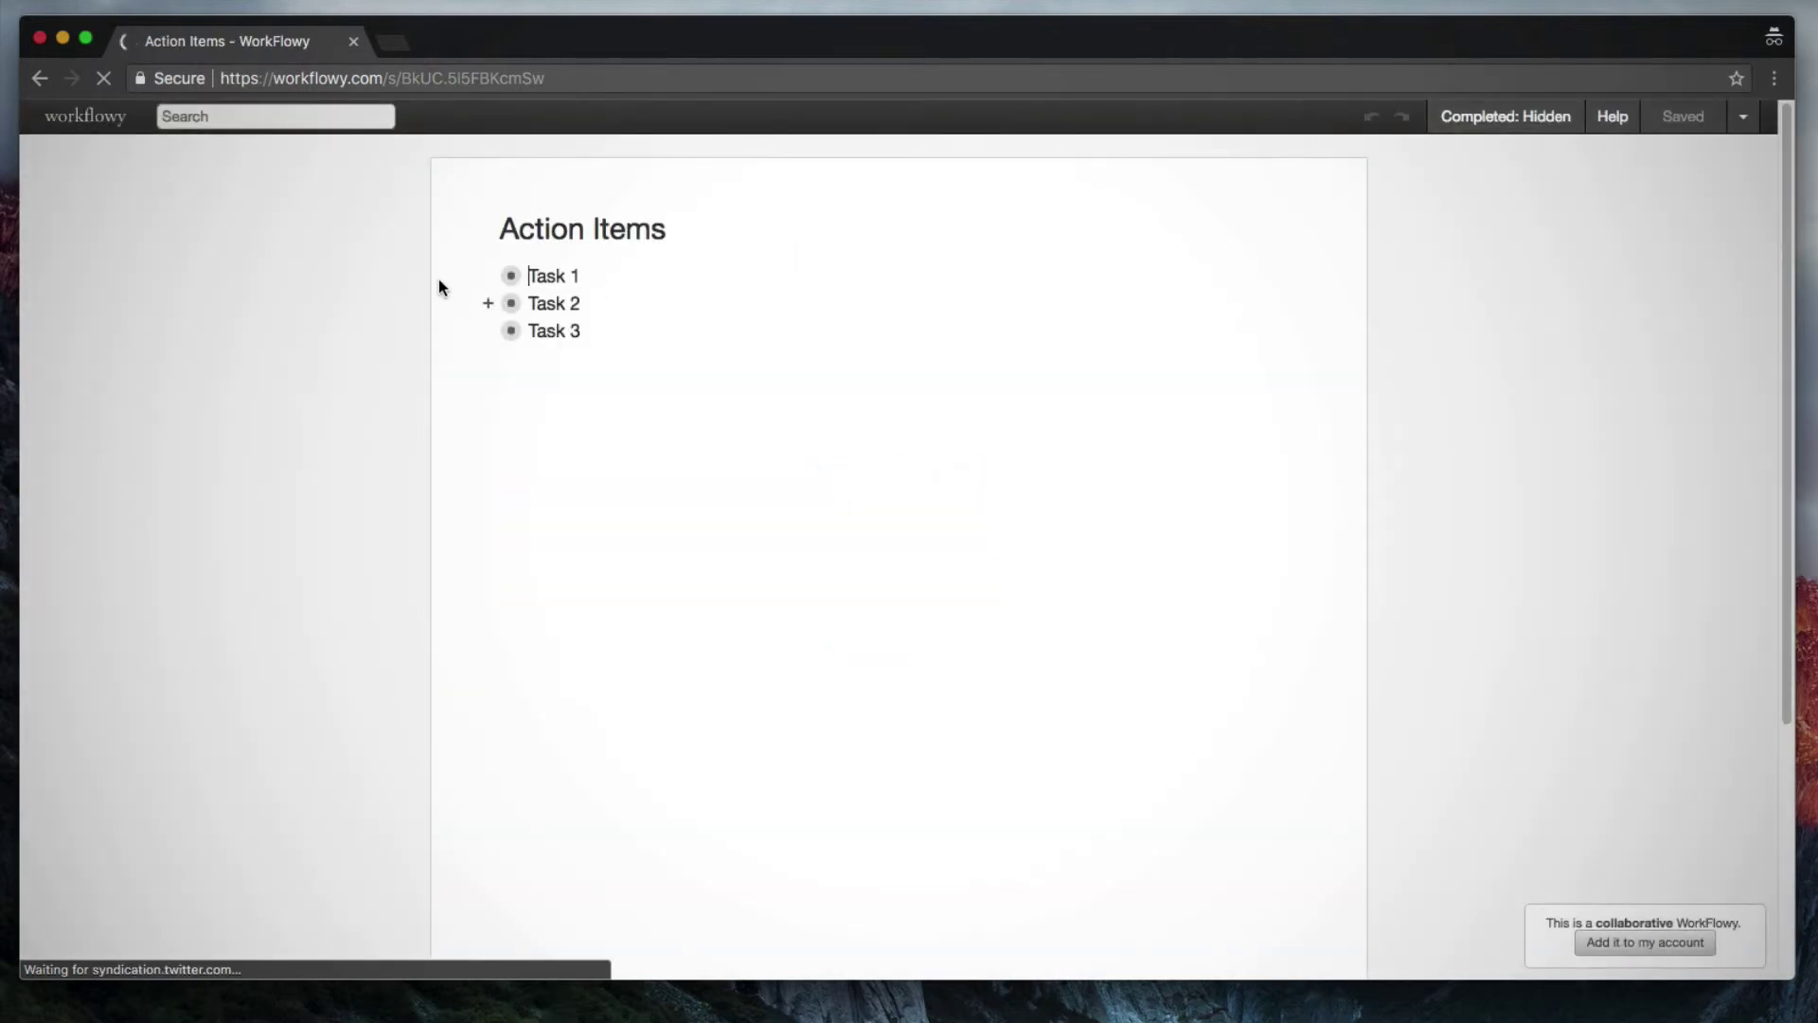
# Expand Task 1 and add a new item below Action C #email.
pyautogui.click(488, 276)
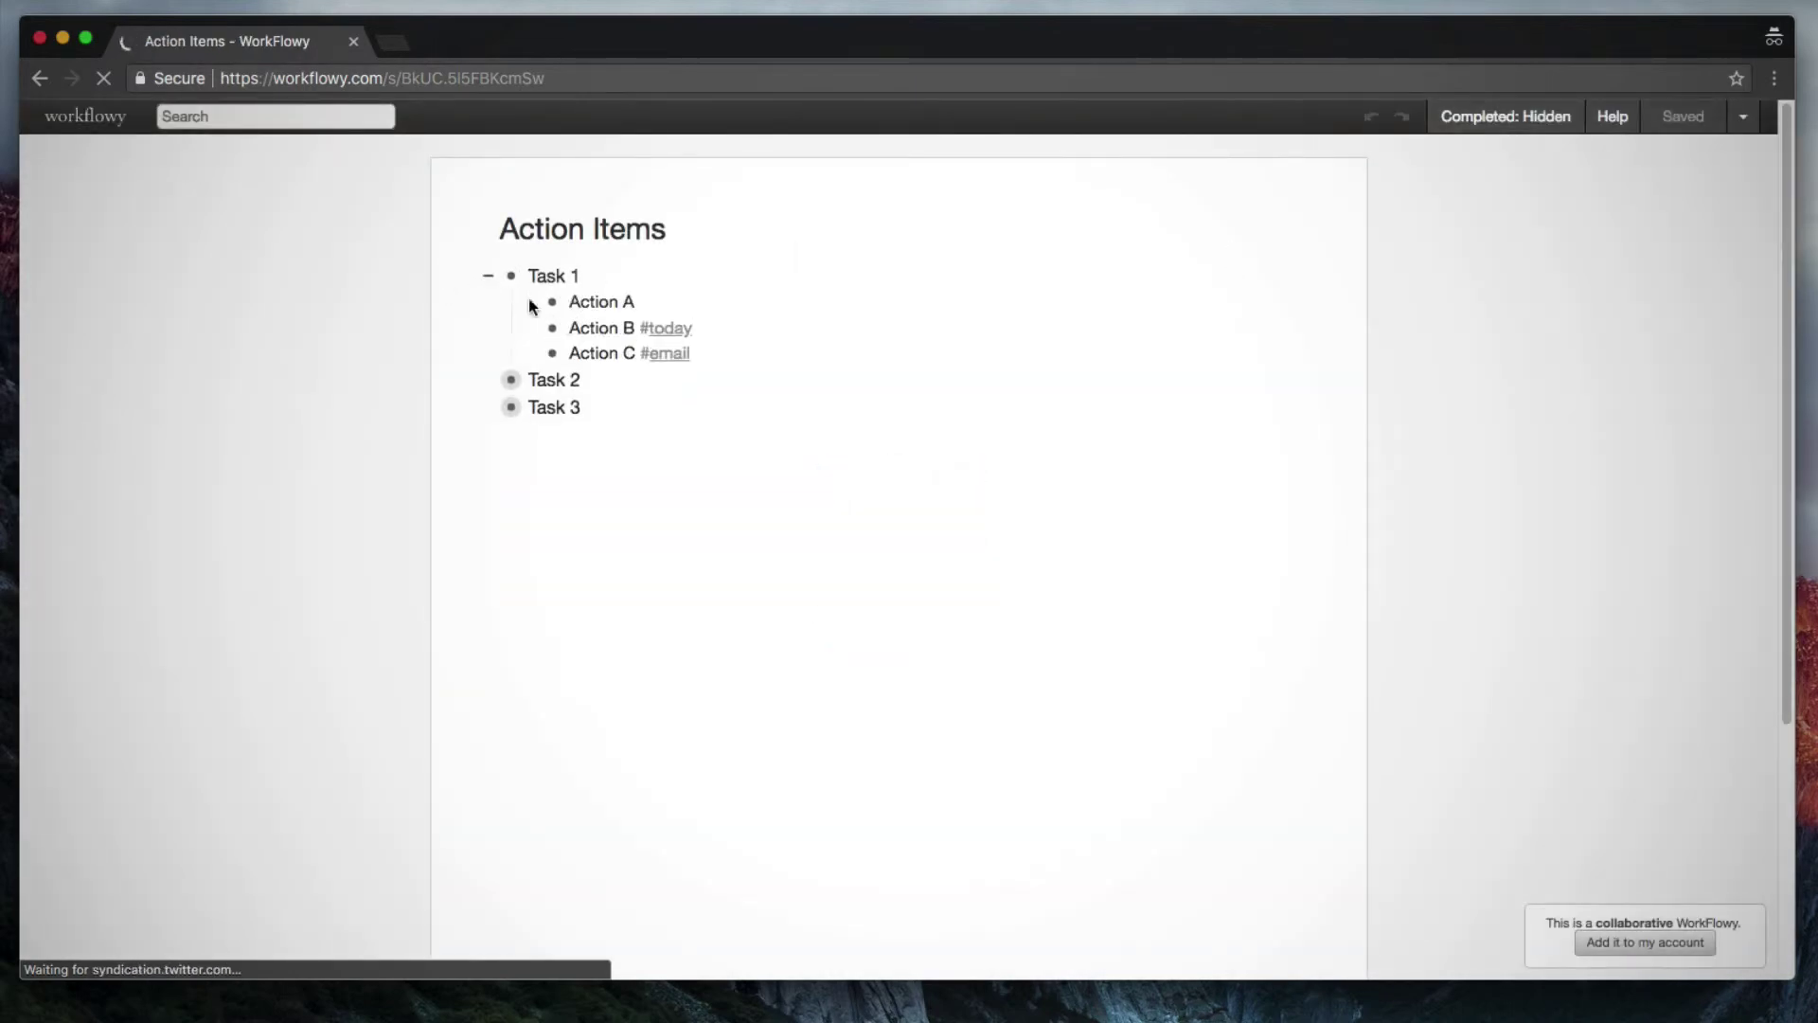
pyautogui.click(717, 349)
pyautogui.press('Return')
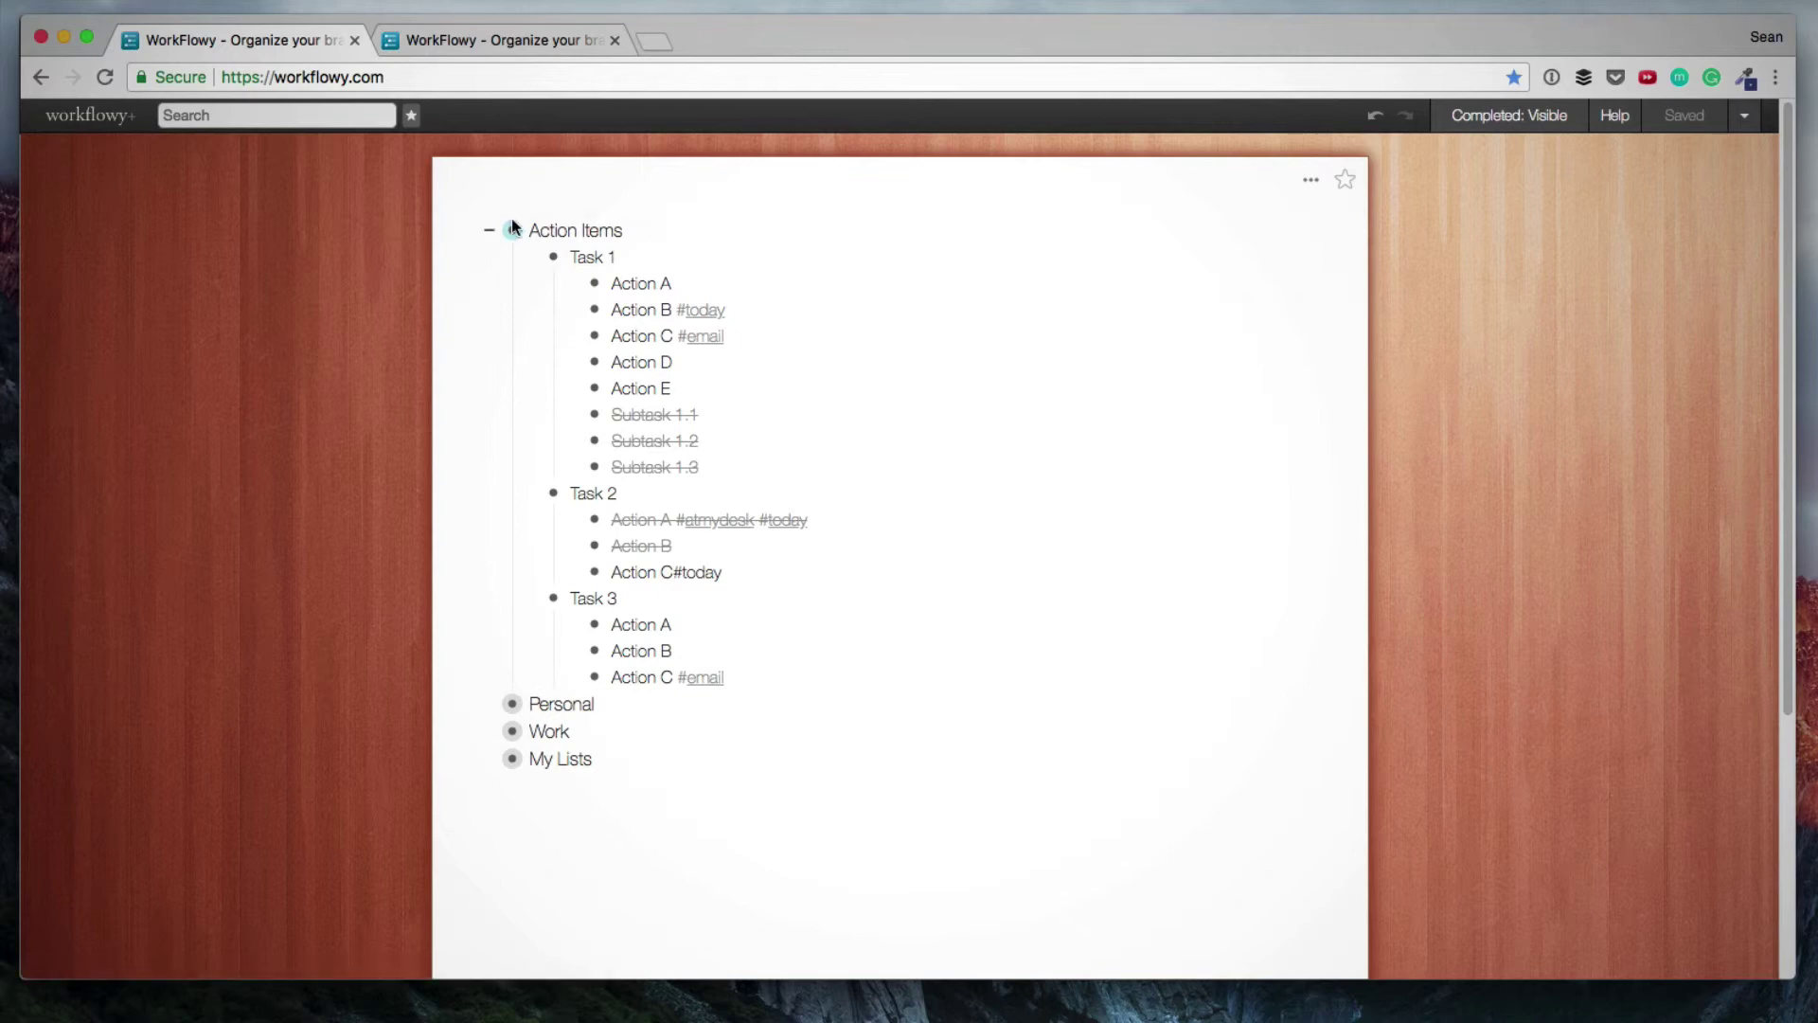
# Stop sharing the Action Items list so its secret link no longer works.
pyautogui.moveTo(514, 235)
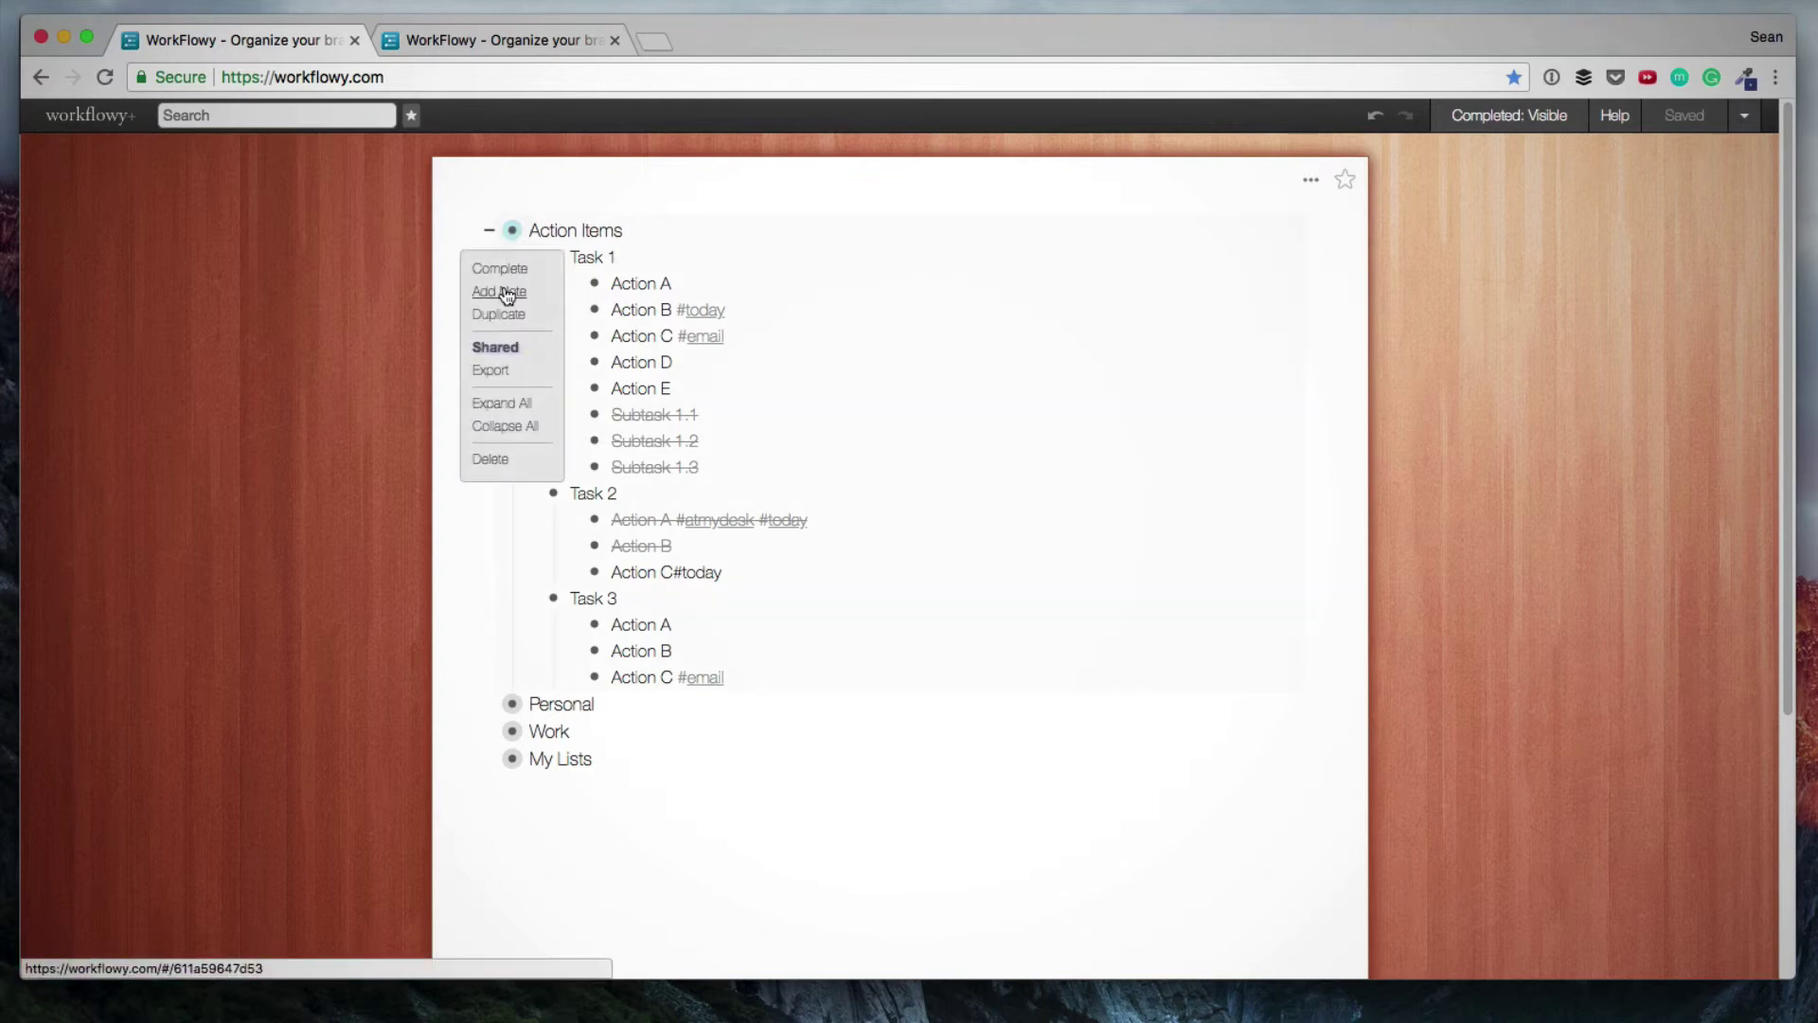
pyautogui.click(496, 345)
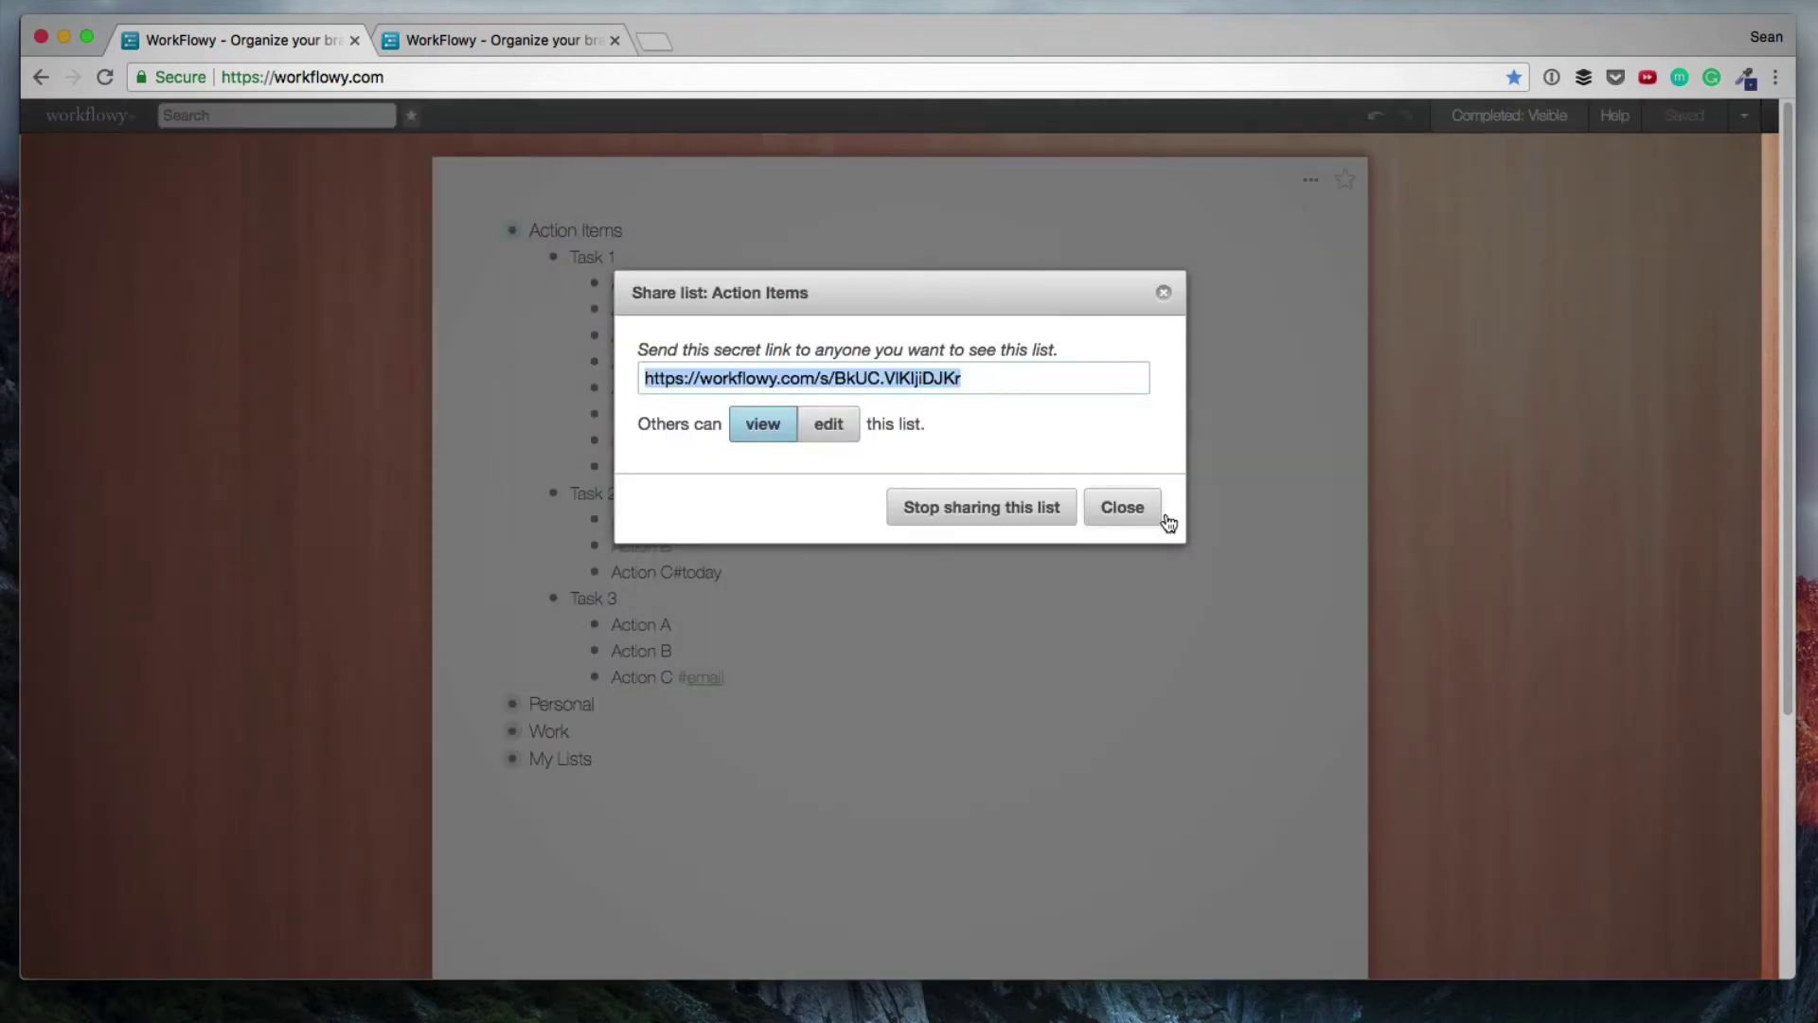
pyautogui.click(941, 505)
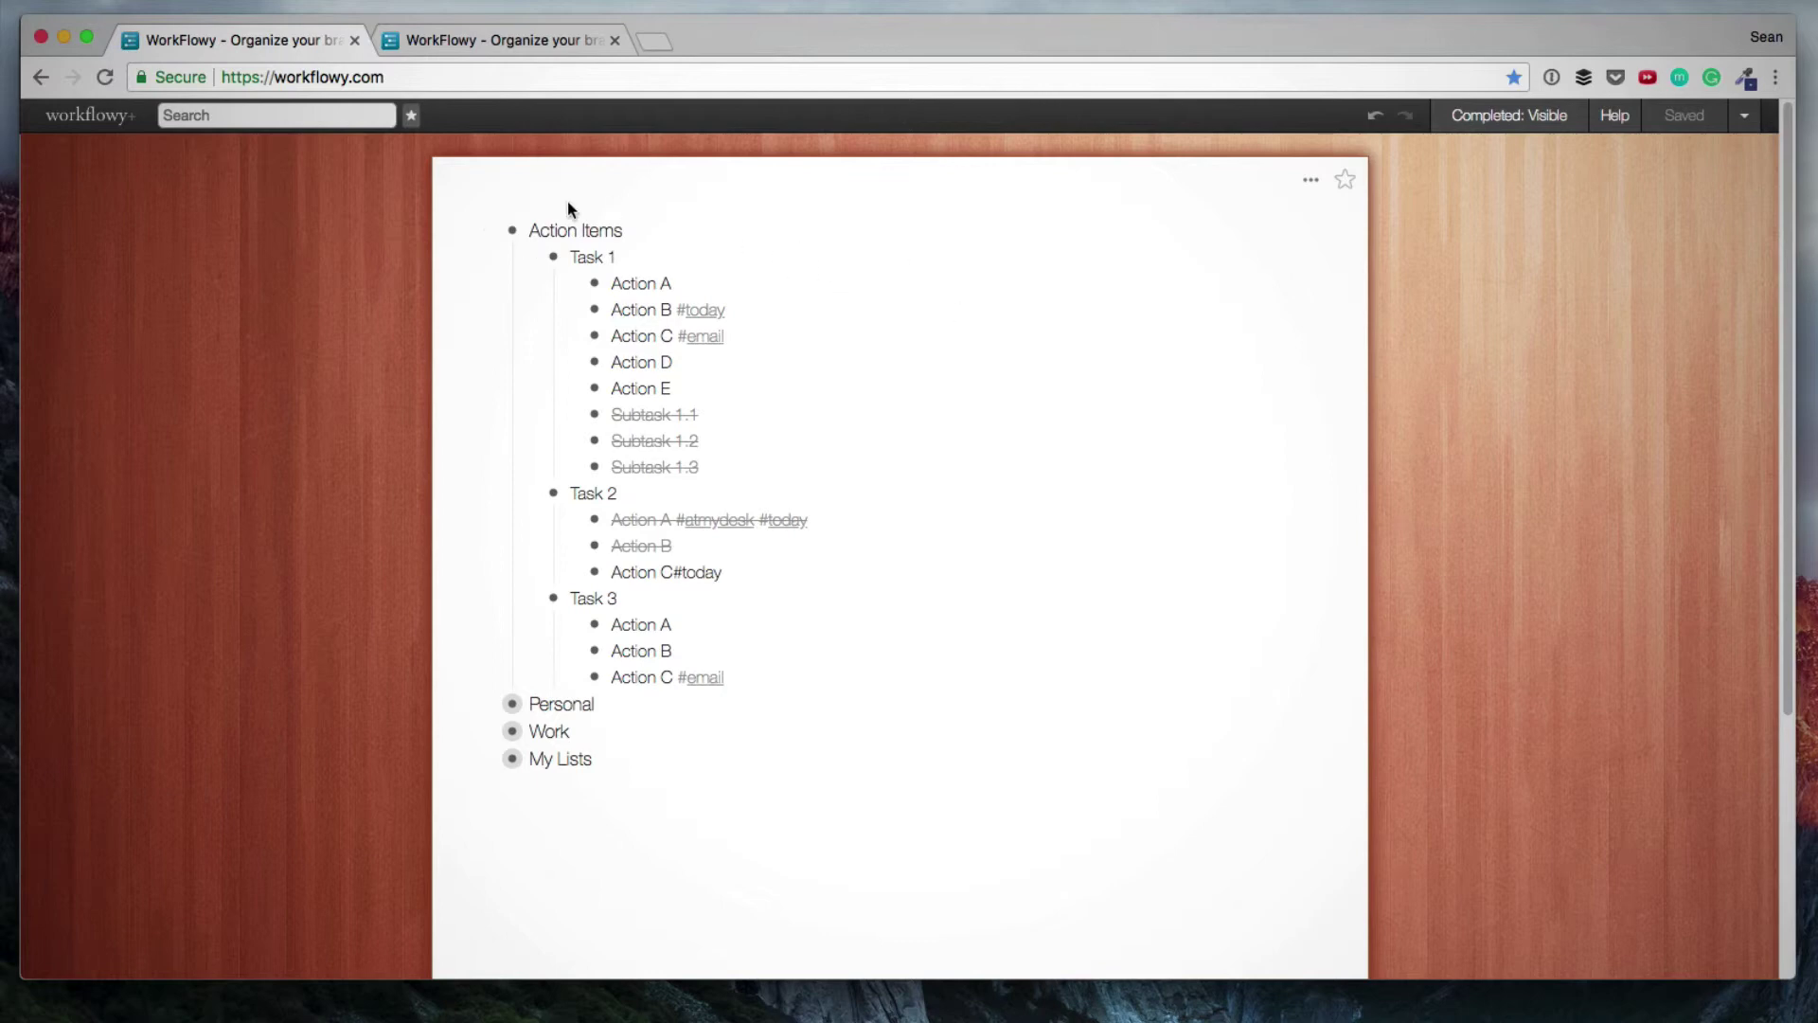
# Reopen the Action Items sharing options and dismiss them without sharing again.
pyautogui.moveTo(512, 232)
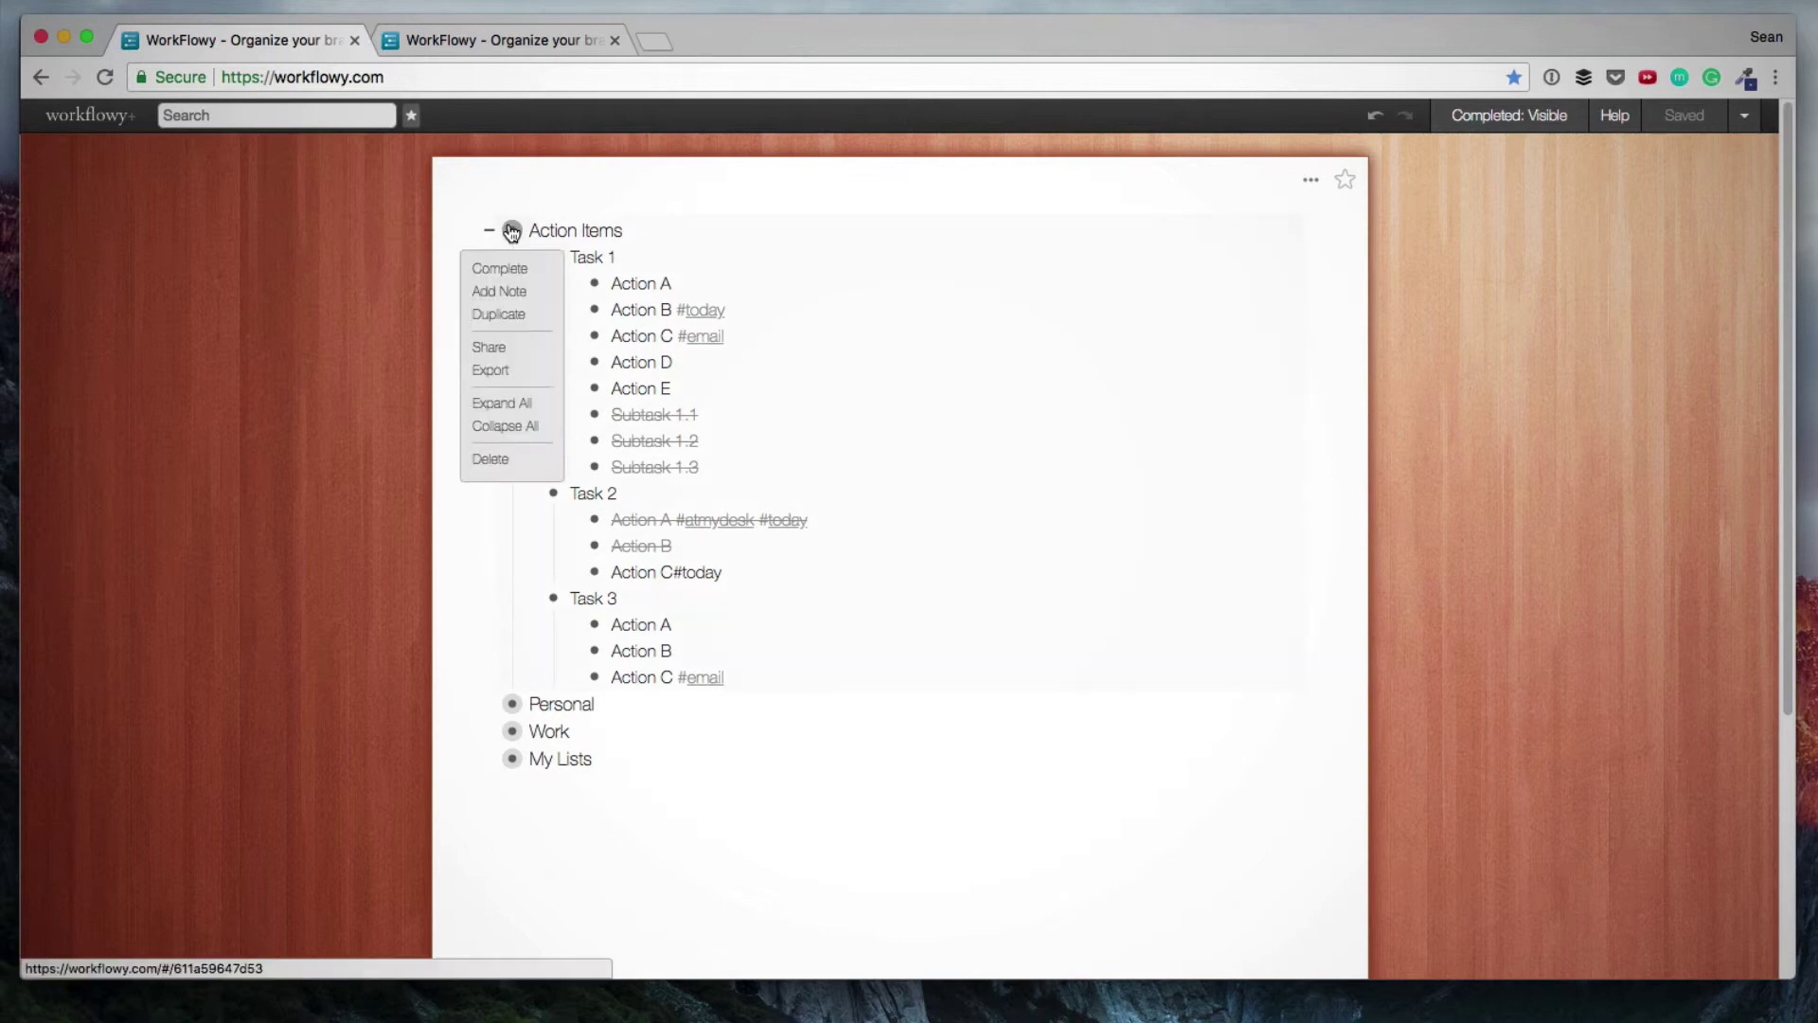
pyautogui.click(488, 348)
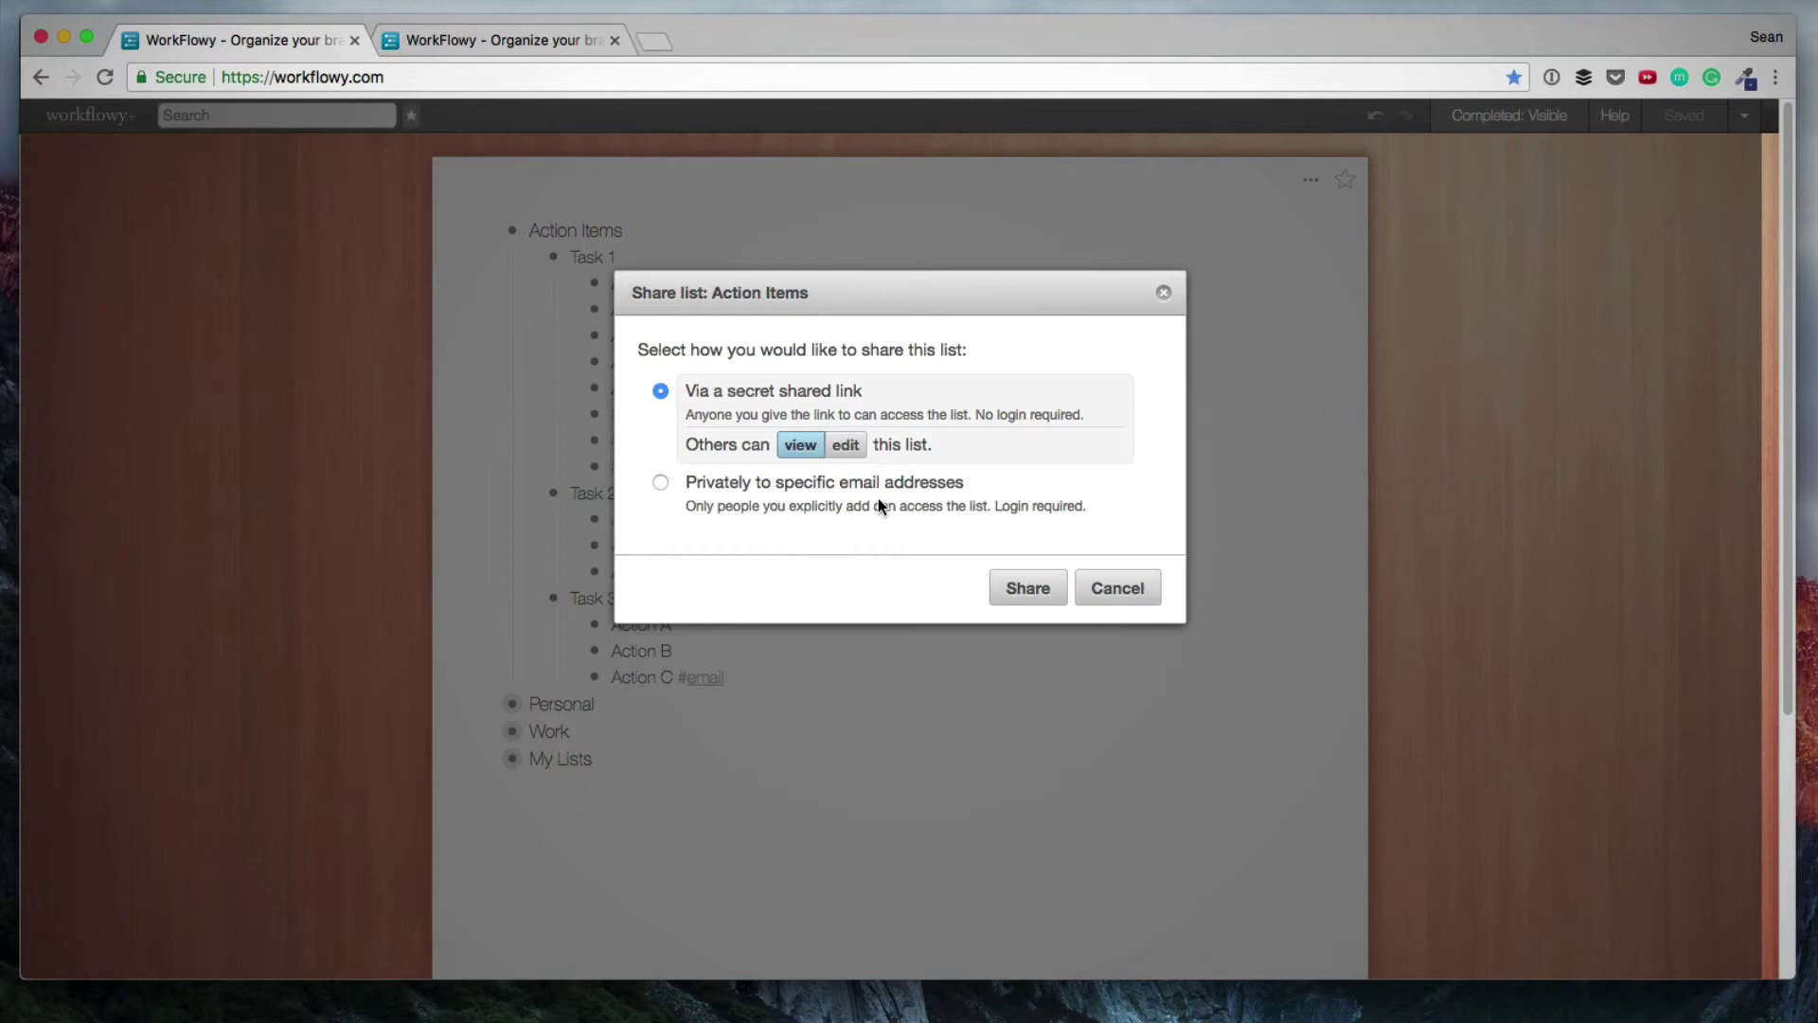
pyautogui.press('Escape')
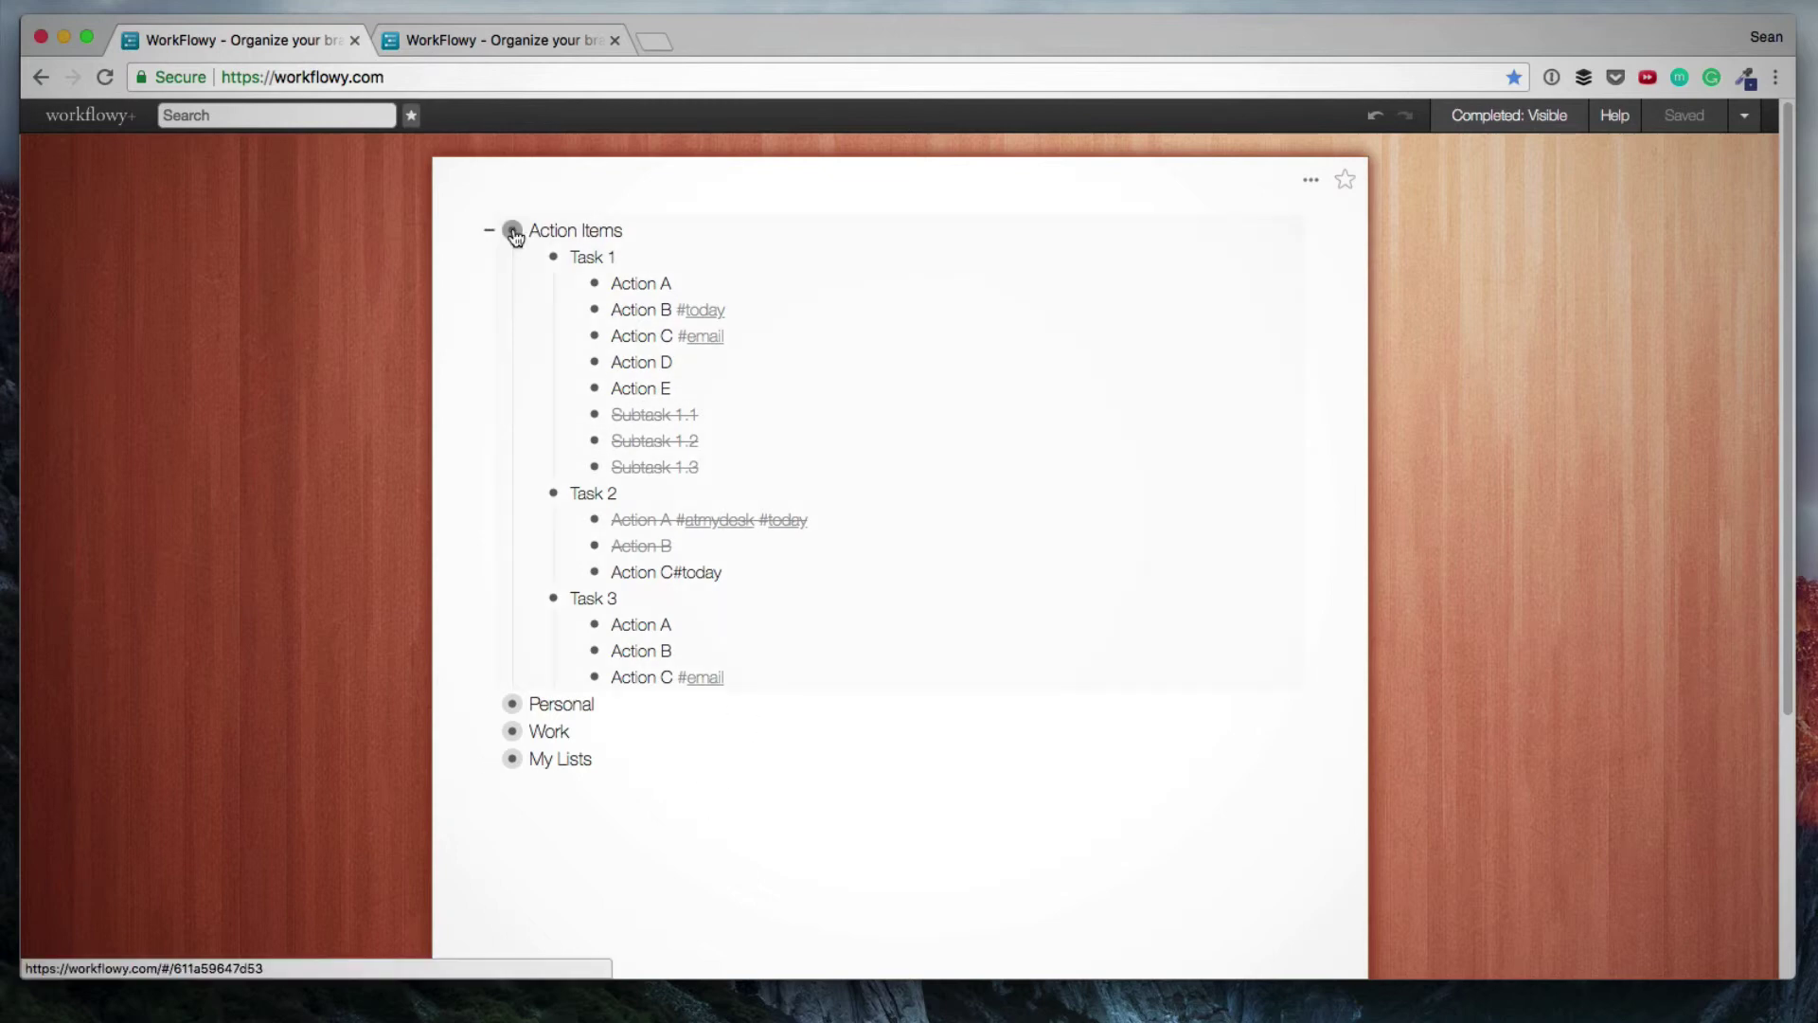
# Export Action Items as text, copy all of it, and switch to a blank editor document.
pyautogui.moveTo(514, 235)
pyautogui.click(501, 372)
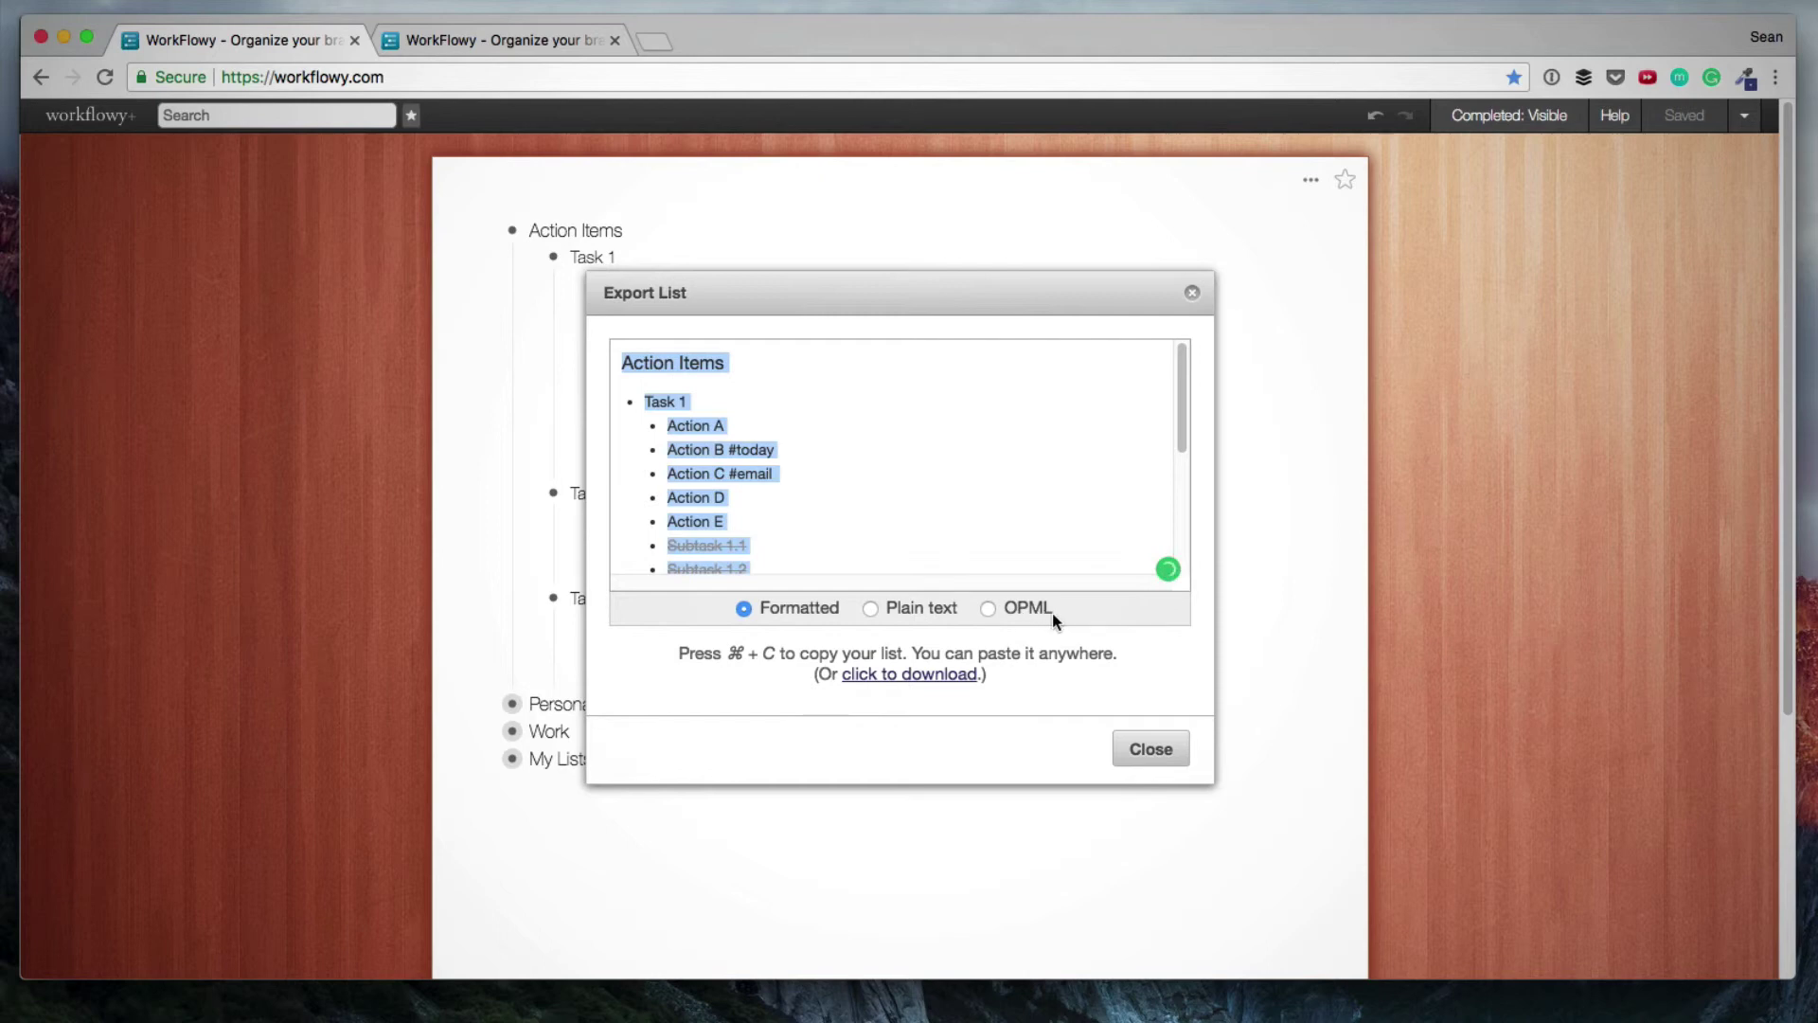
pyautogui.click(810, 500)
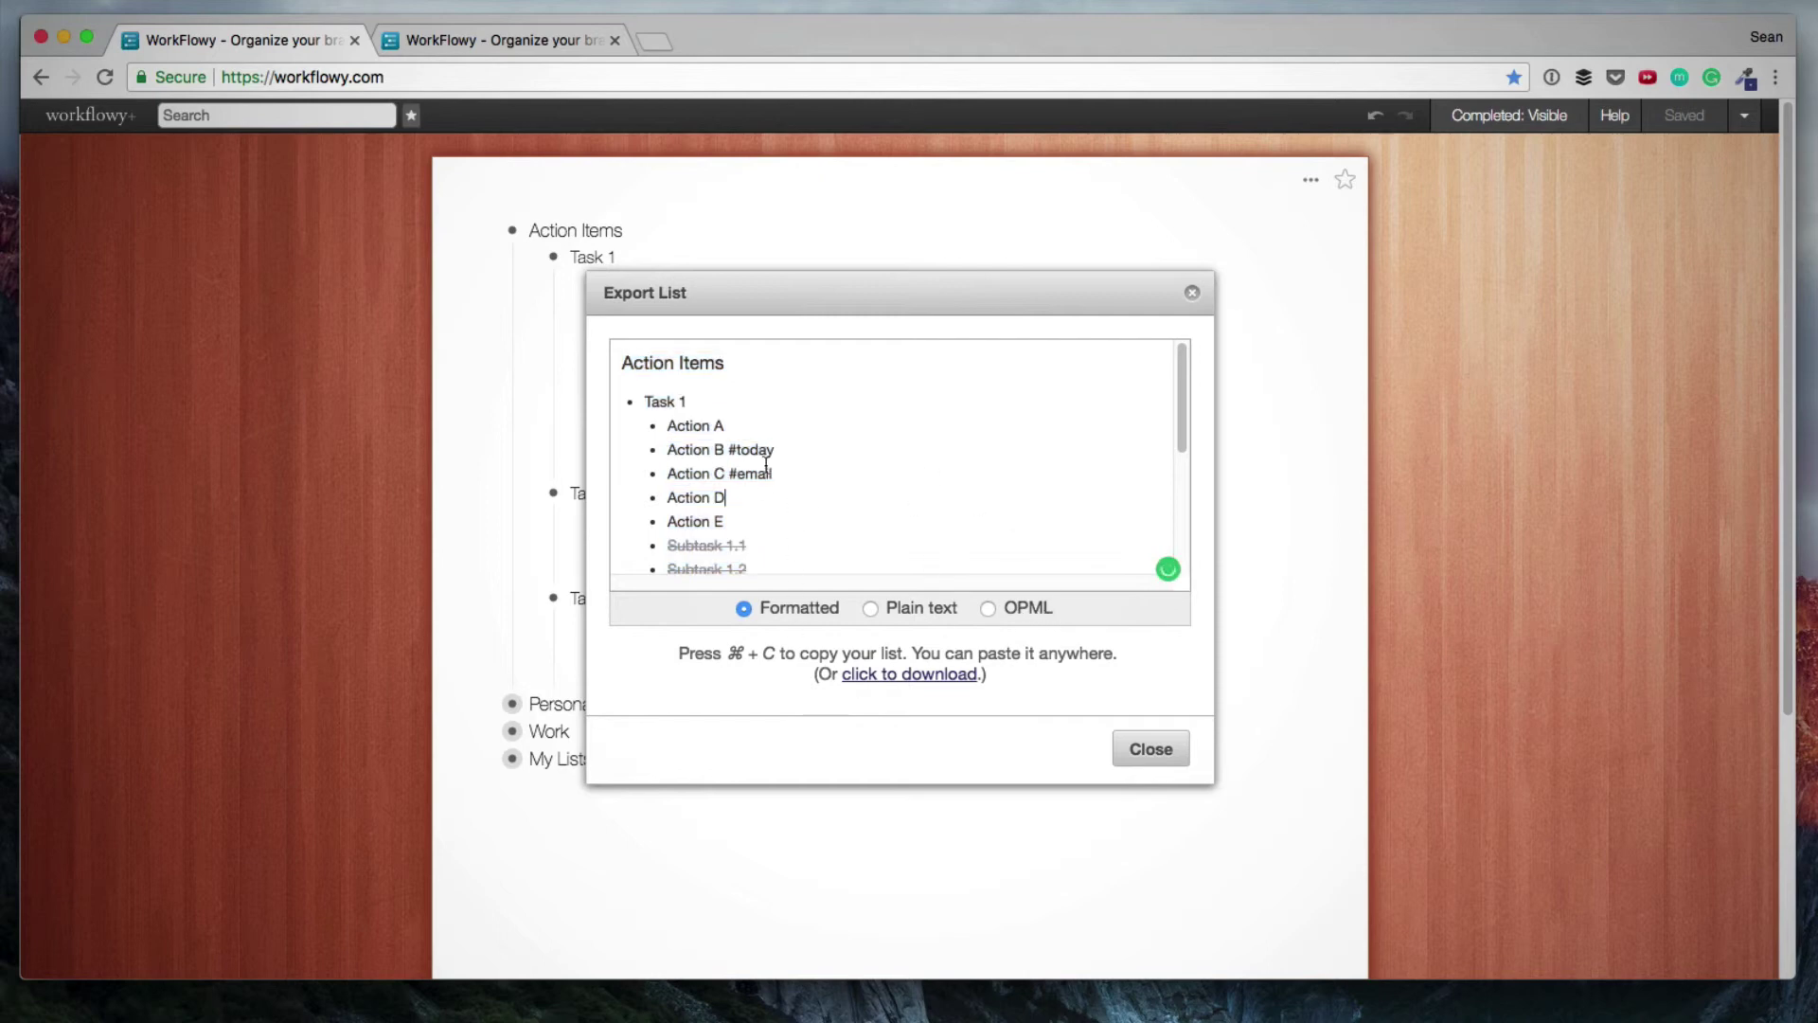
pyautogui.press('super+a')
pyautogui.press('super+c')
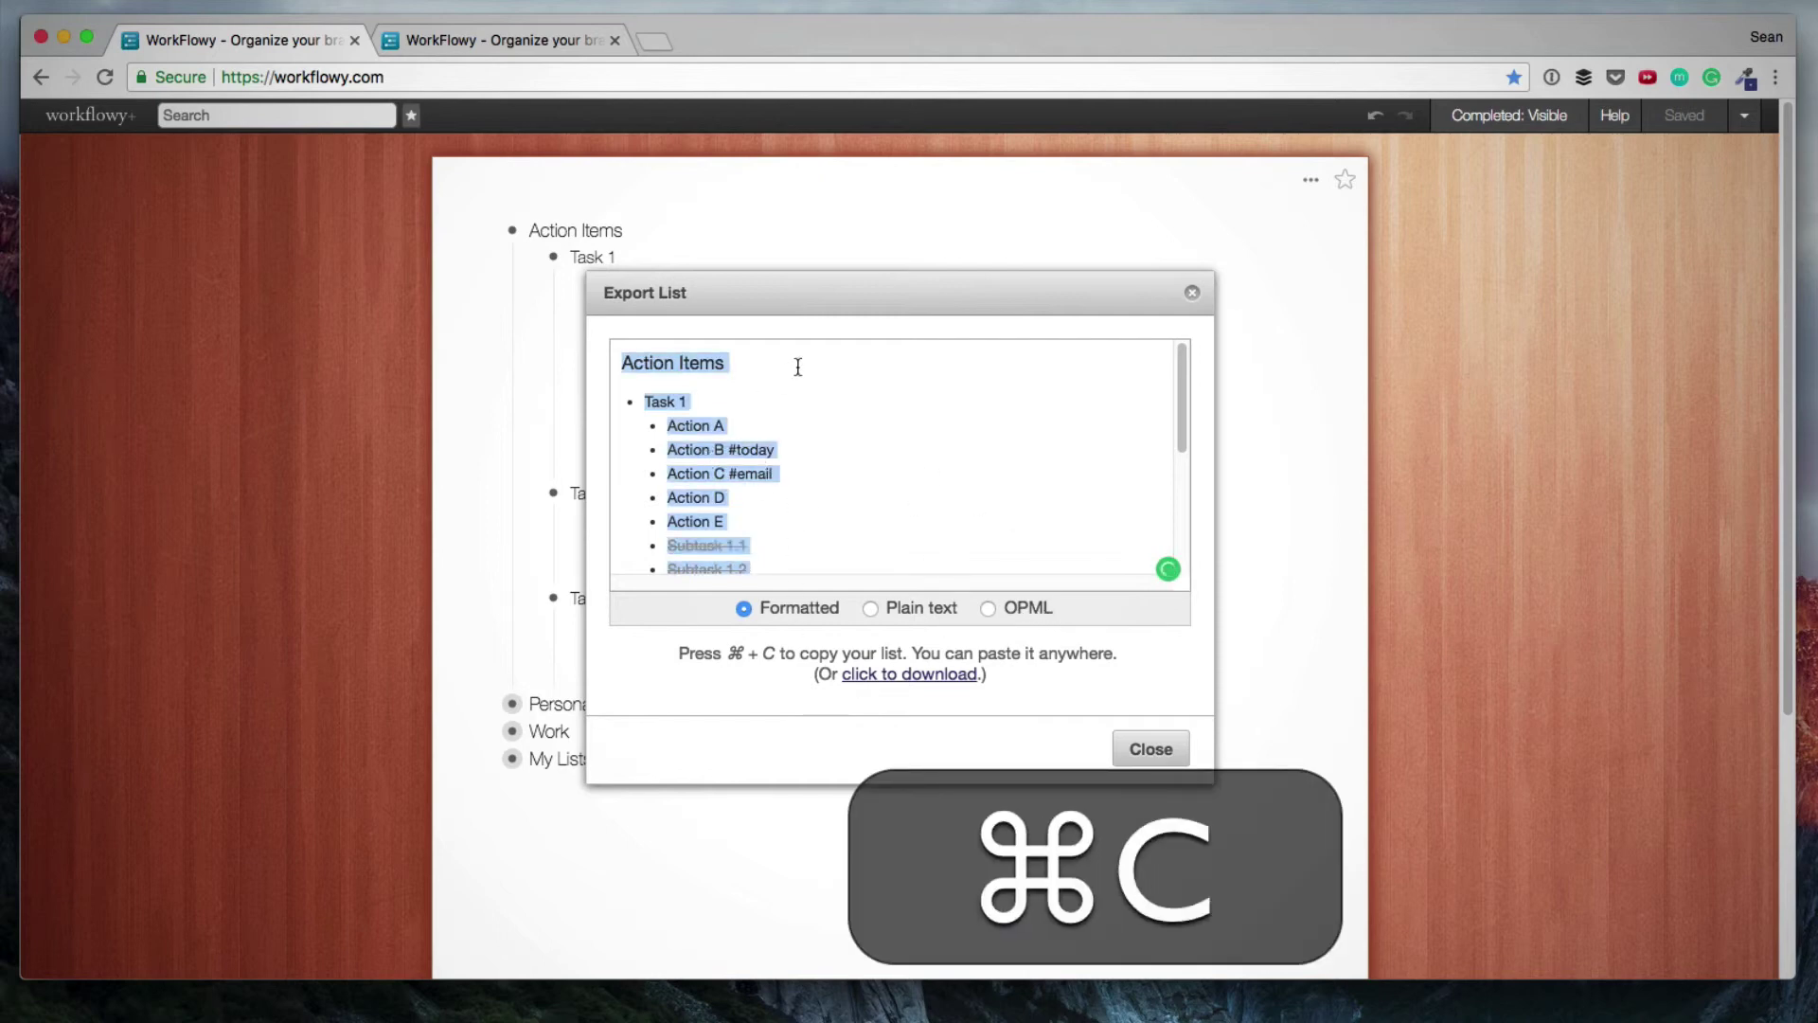
pyautogui.press('super+Tab')
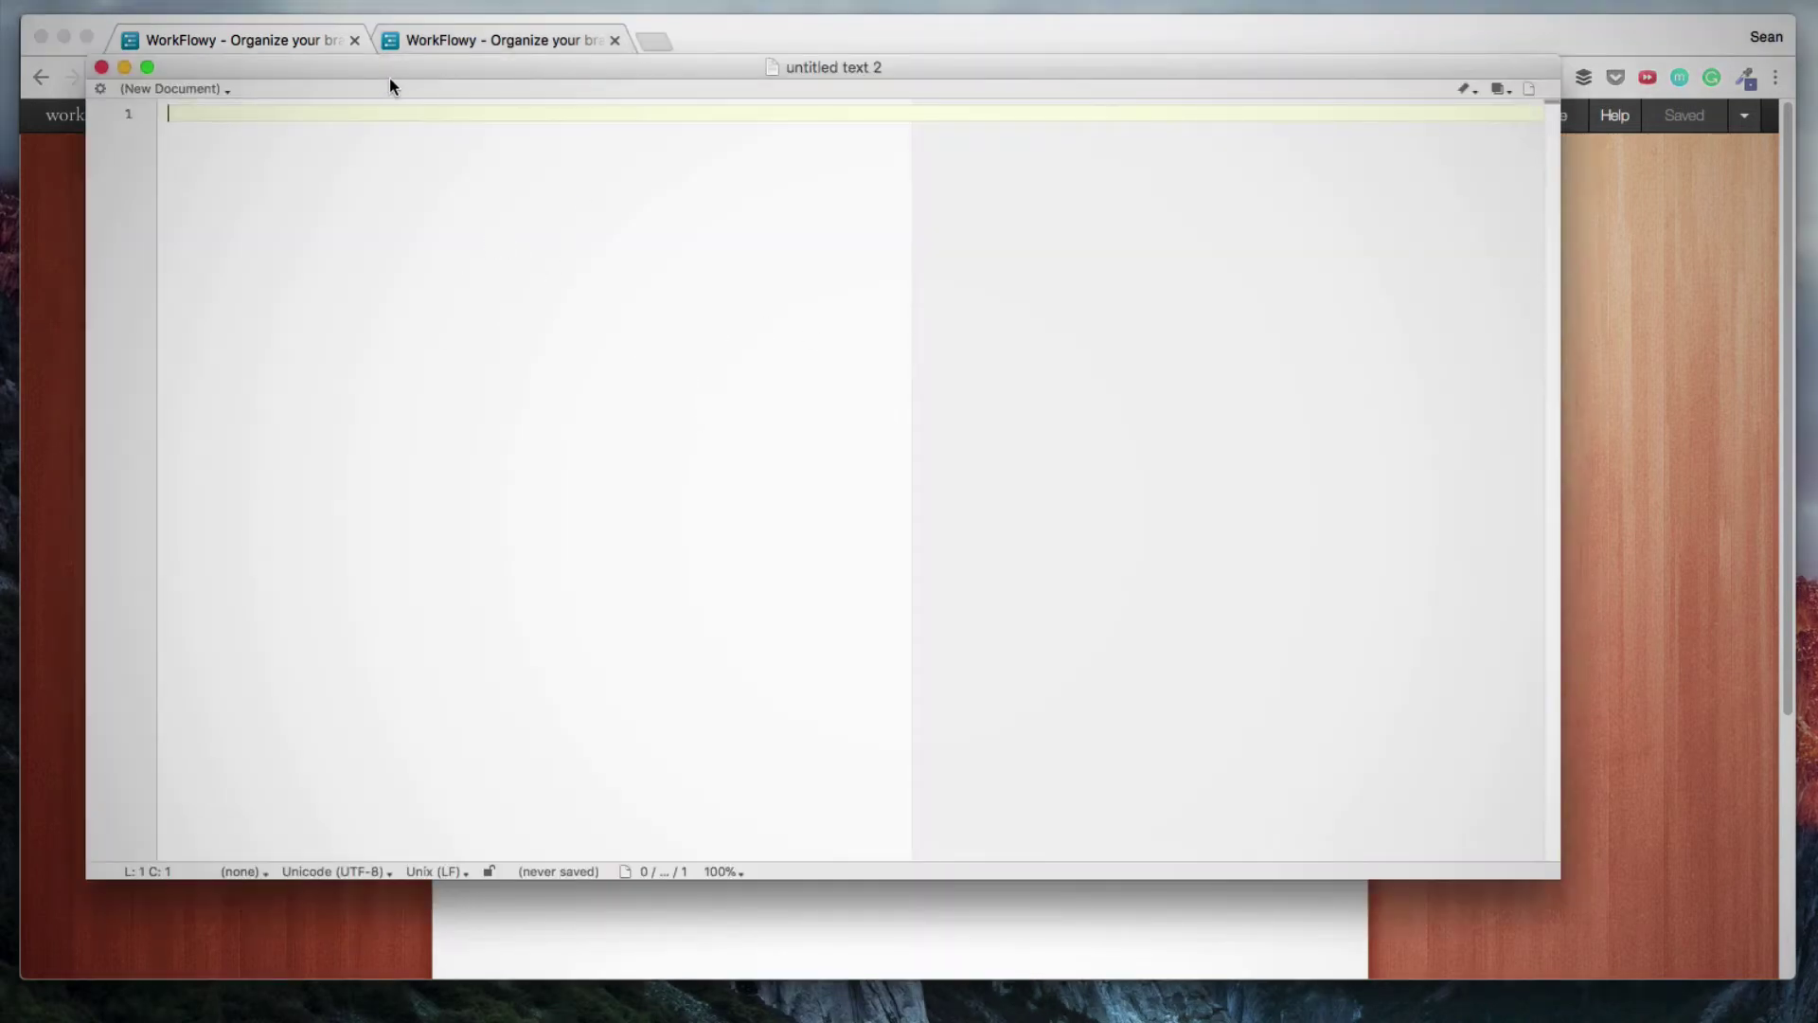
# Paste the Action Items export into untitled BBEdit document as 18 lines, then return to WorkFlowy.
pyautogui.press('super+v')
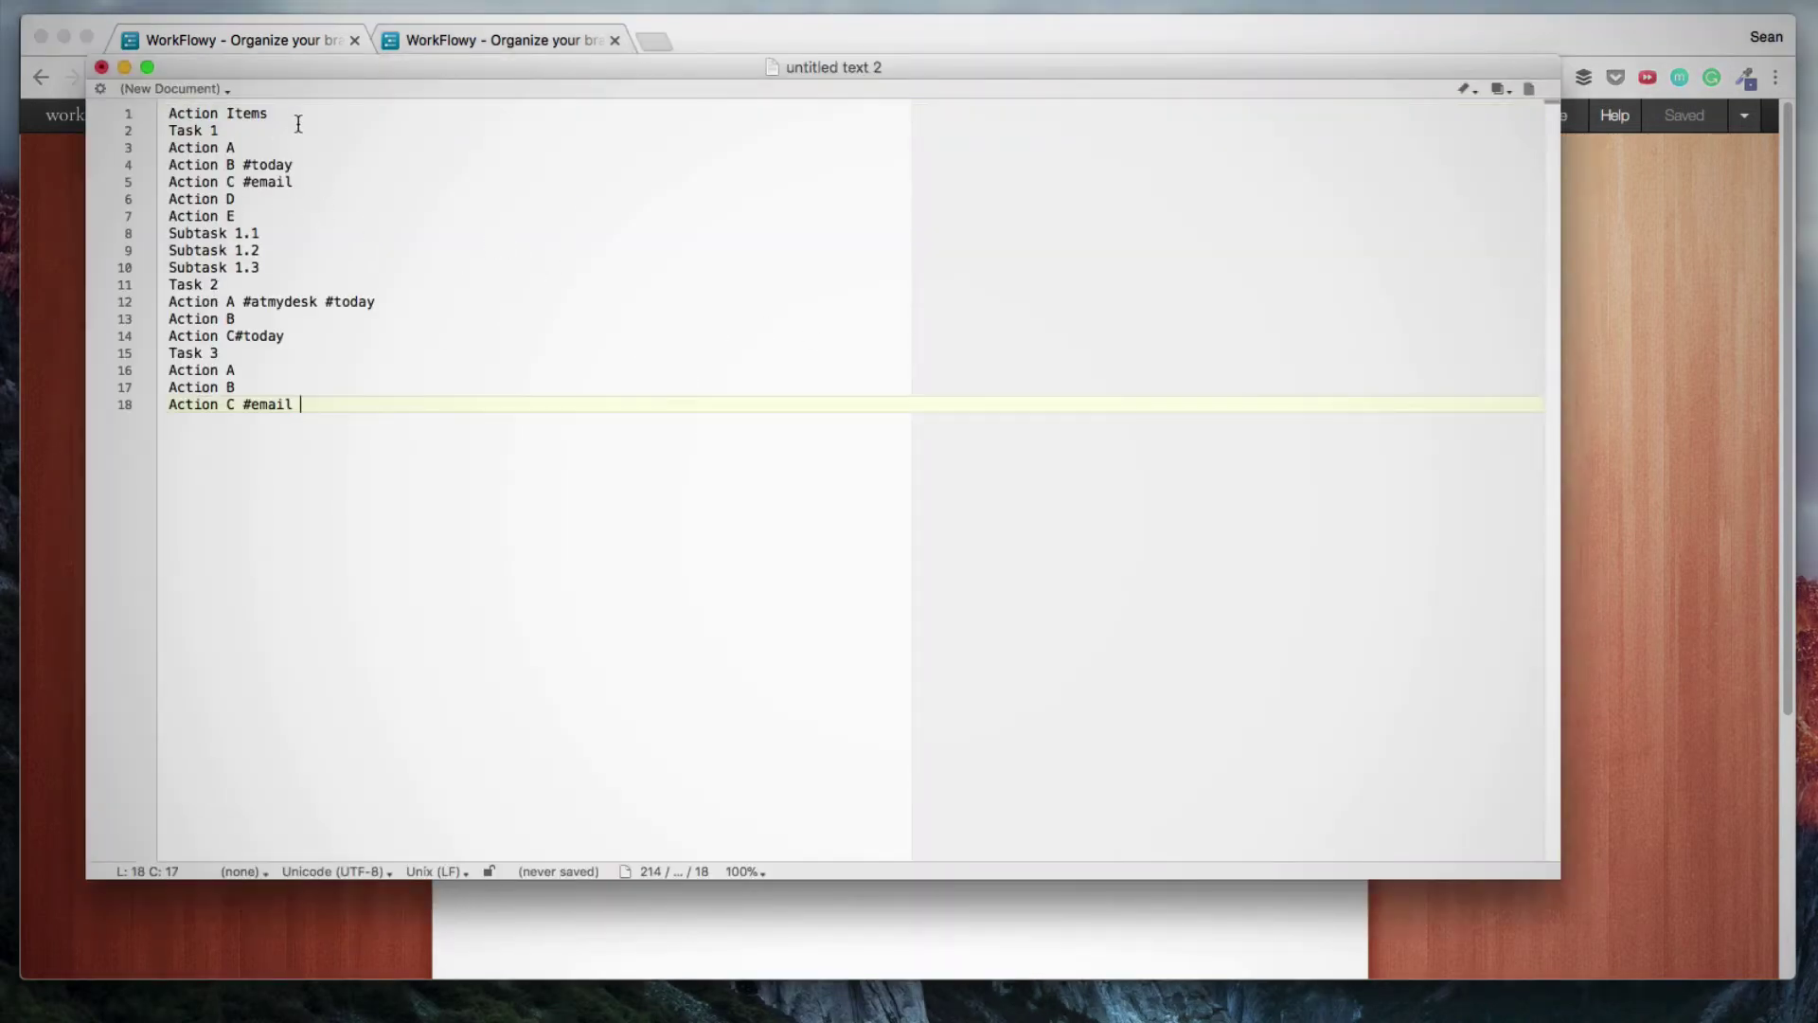
pyautogui.press('super+Tab')
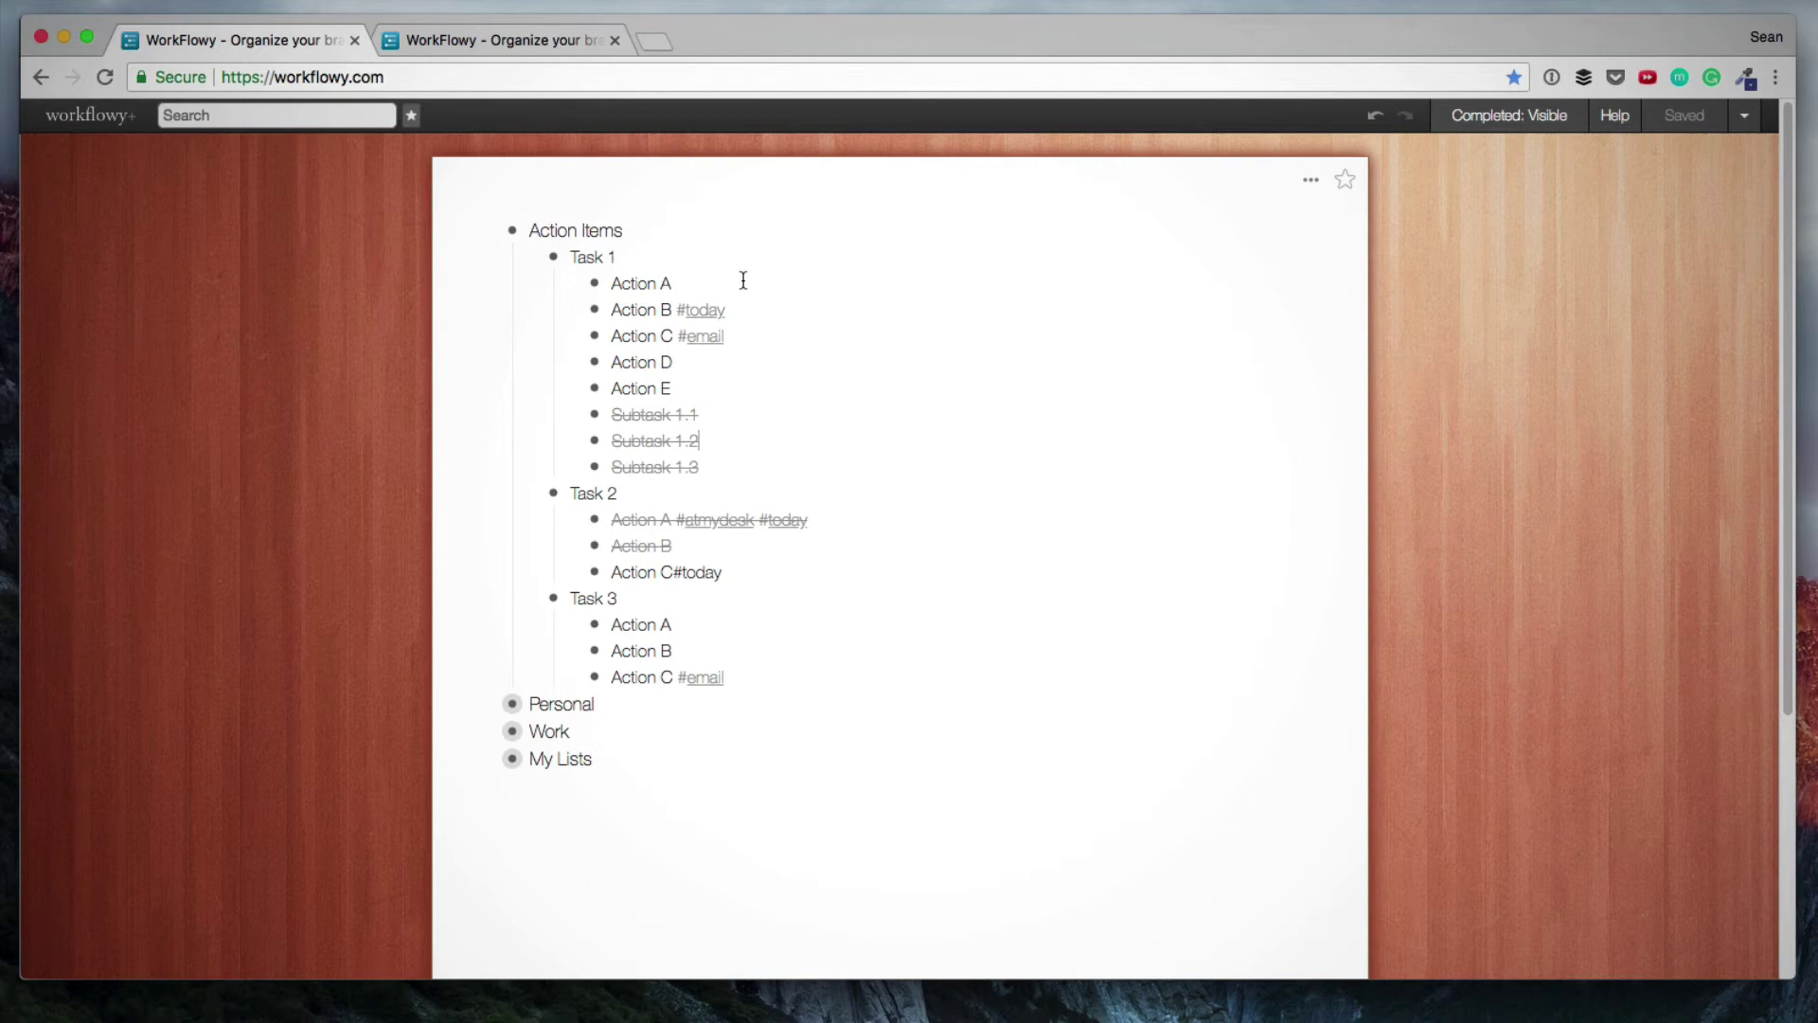
# Make the Task 1, Task 2 and Task 3 titles bold.
pyautogui.moveTo(622, 257); pyautogui.dragTo(572, 254)
pyautogui.press('super+b')
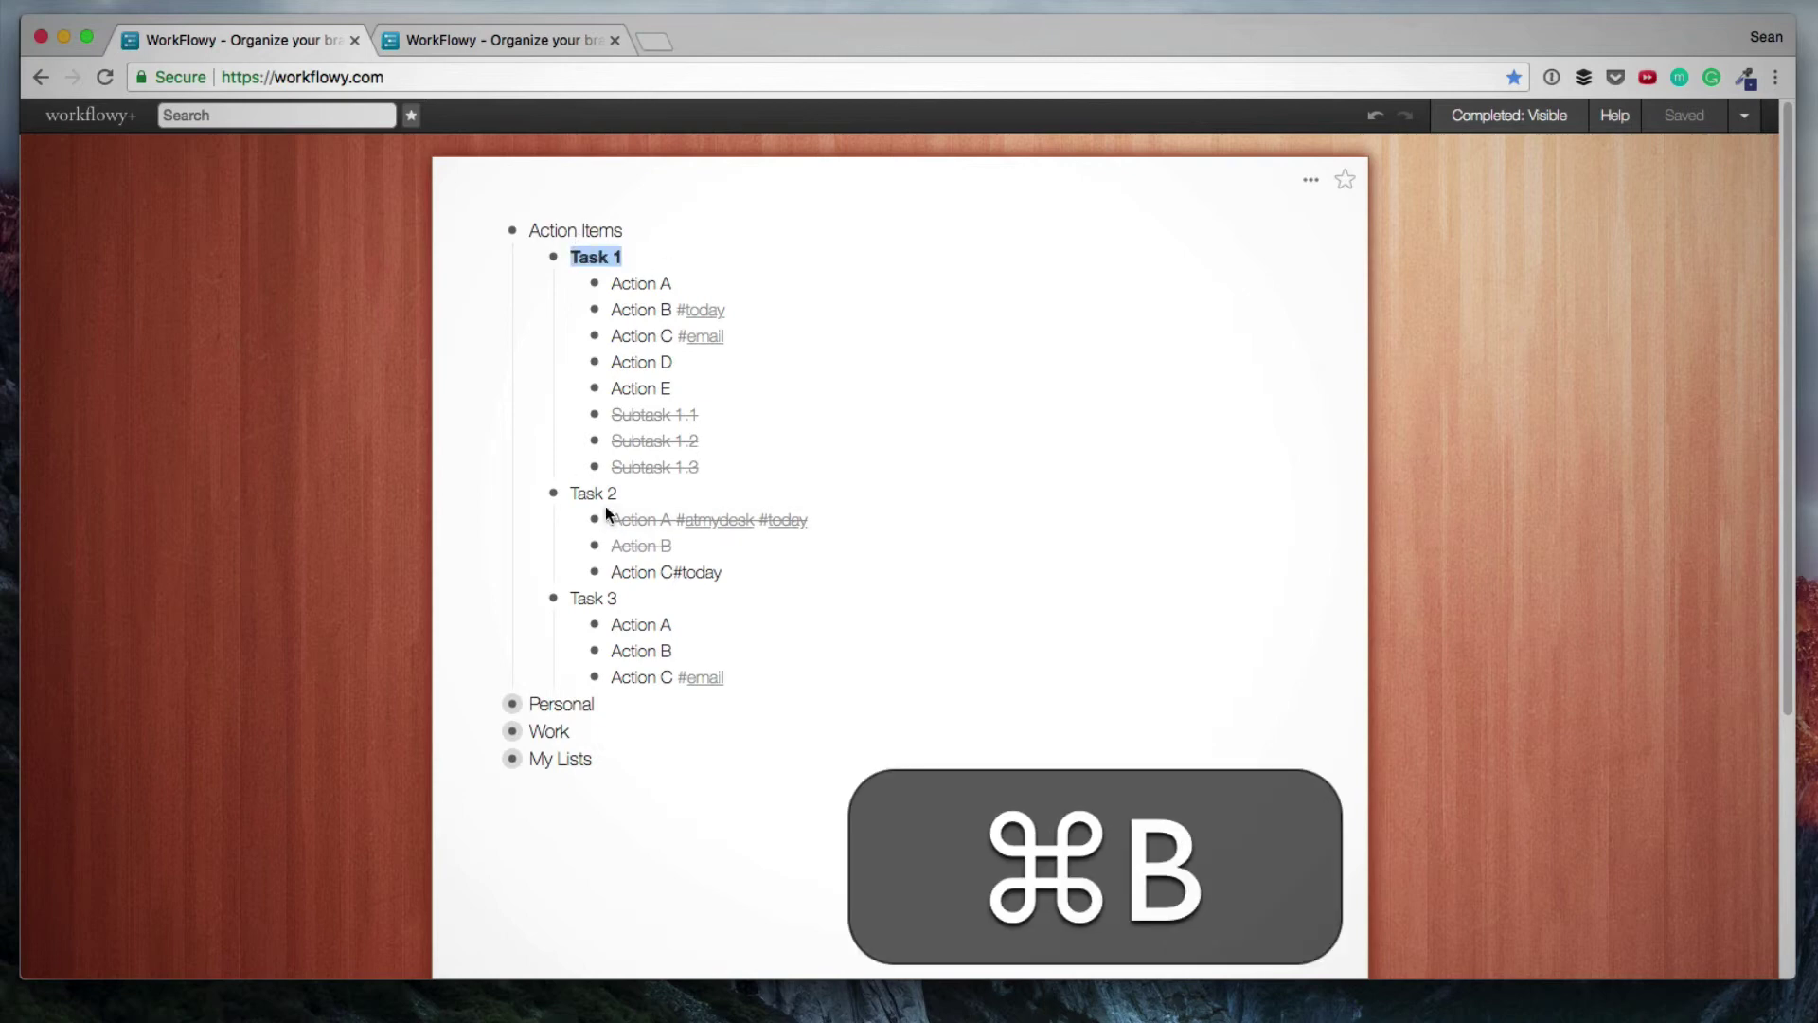
pyautogui.moveTo(621, 494); pyautogui.dragTo(570, 493)
pyautogui.press('super+b')
pyautogui.moveTo(619, 598); pyautogui.dragTo(570, 598)
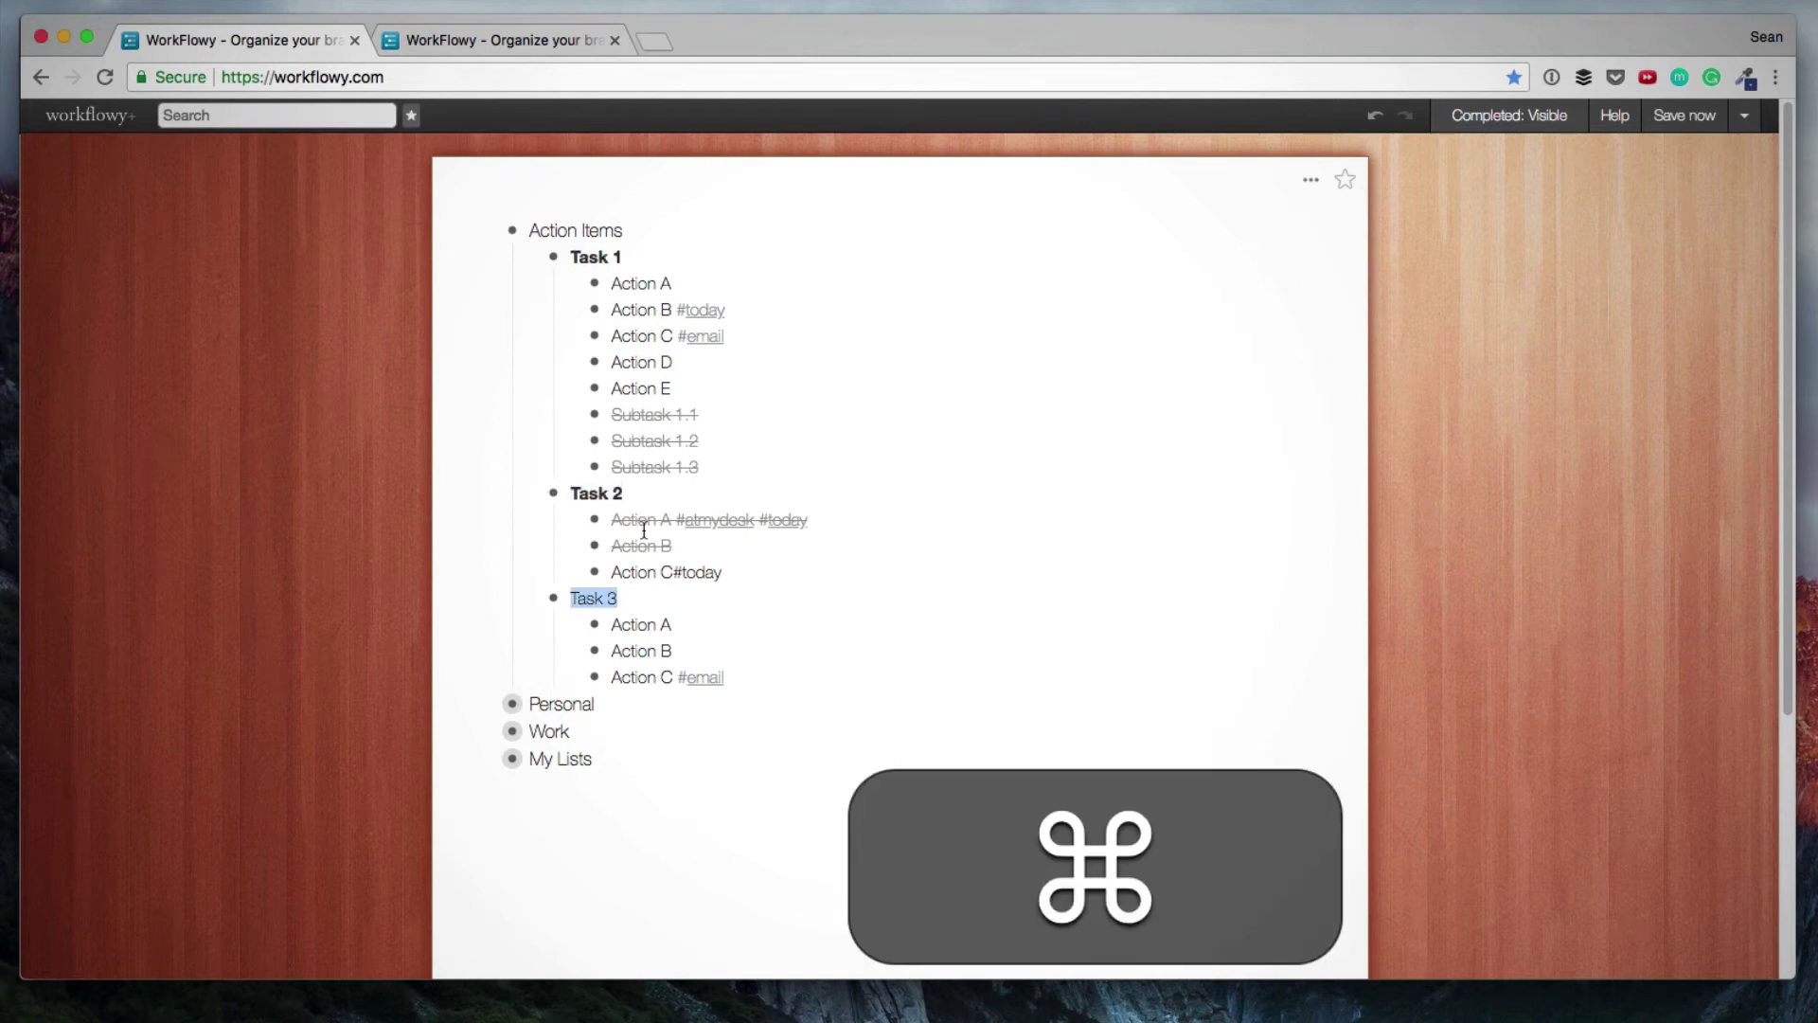
pyautogui.press('super+b')
# Italicize Action D and Action E, and underline Action A and Action B.
pyautogui.moveTo(674, 362); pyautogui.dragTo(612, 388)
pyautogui.press('super+i')
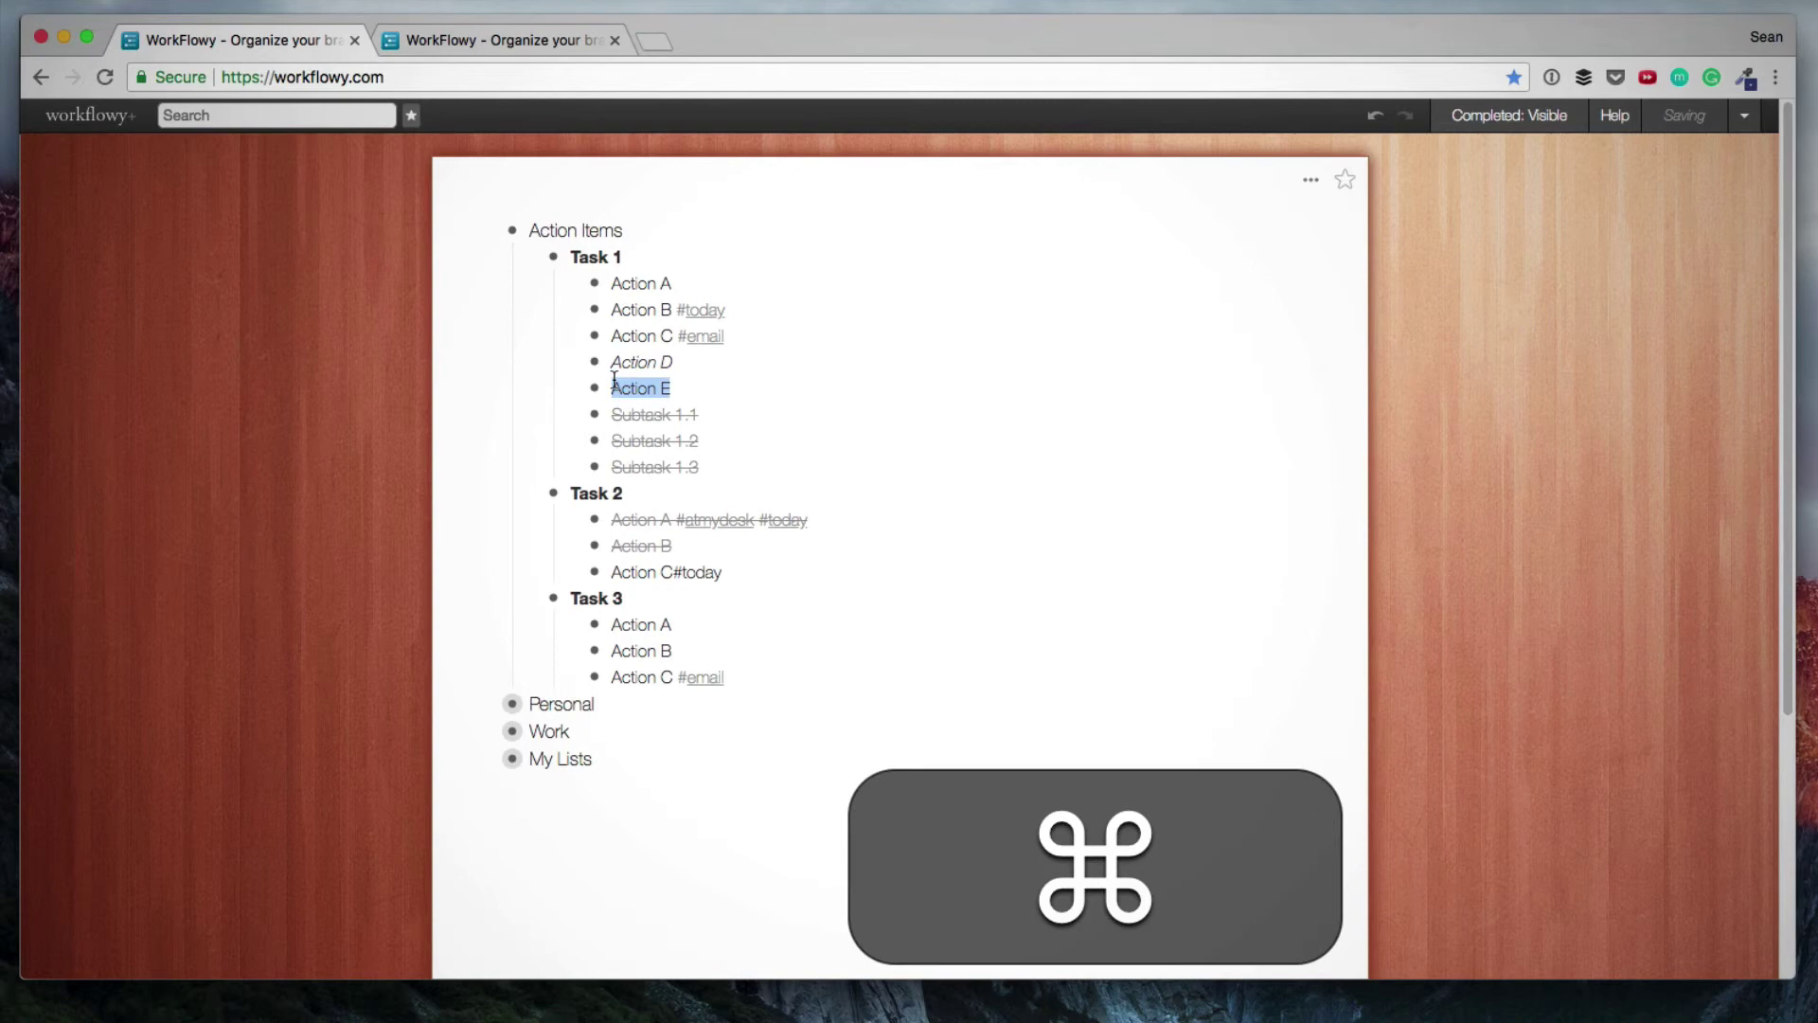
pyautogui.press('super+i')
pyautogui.click(706, 276)
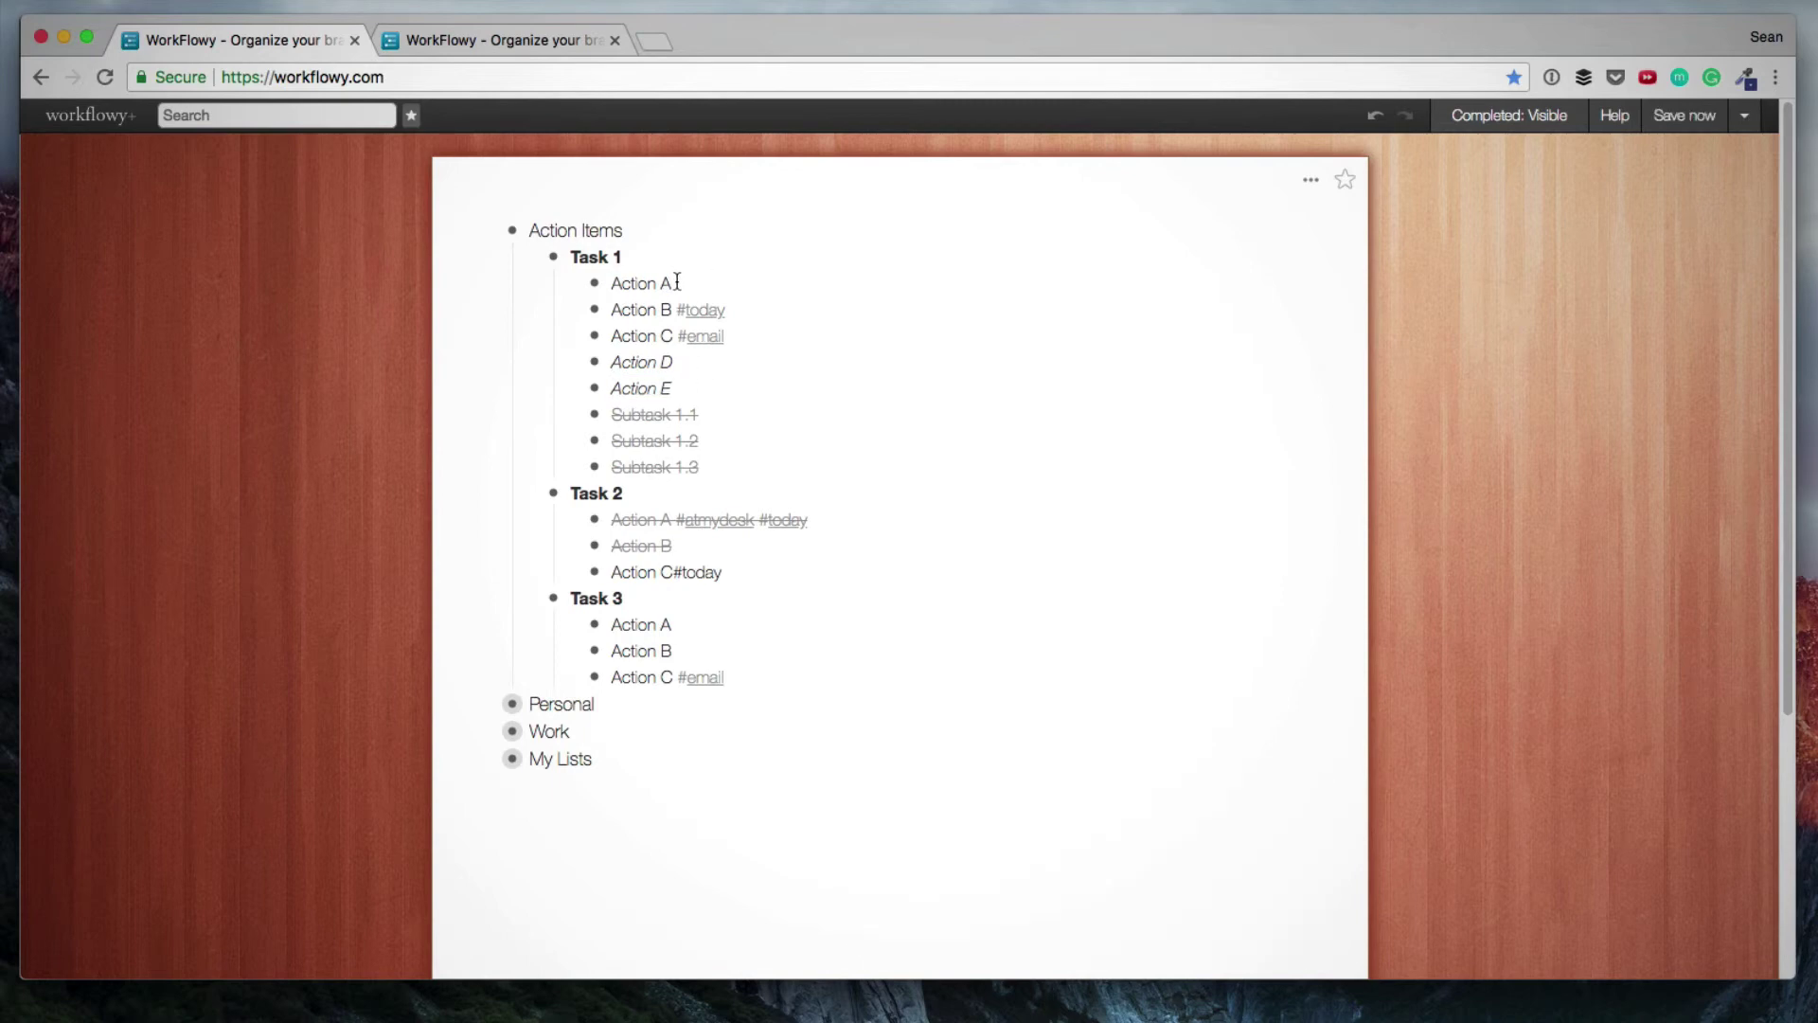
pyautogui.moveTo(677, 282); pyautogui.dragTo(612, 308)
pyautogui.press('super+u')
pyautogui.press('super+u')
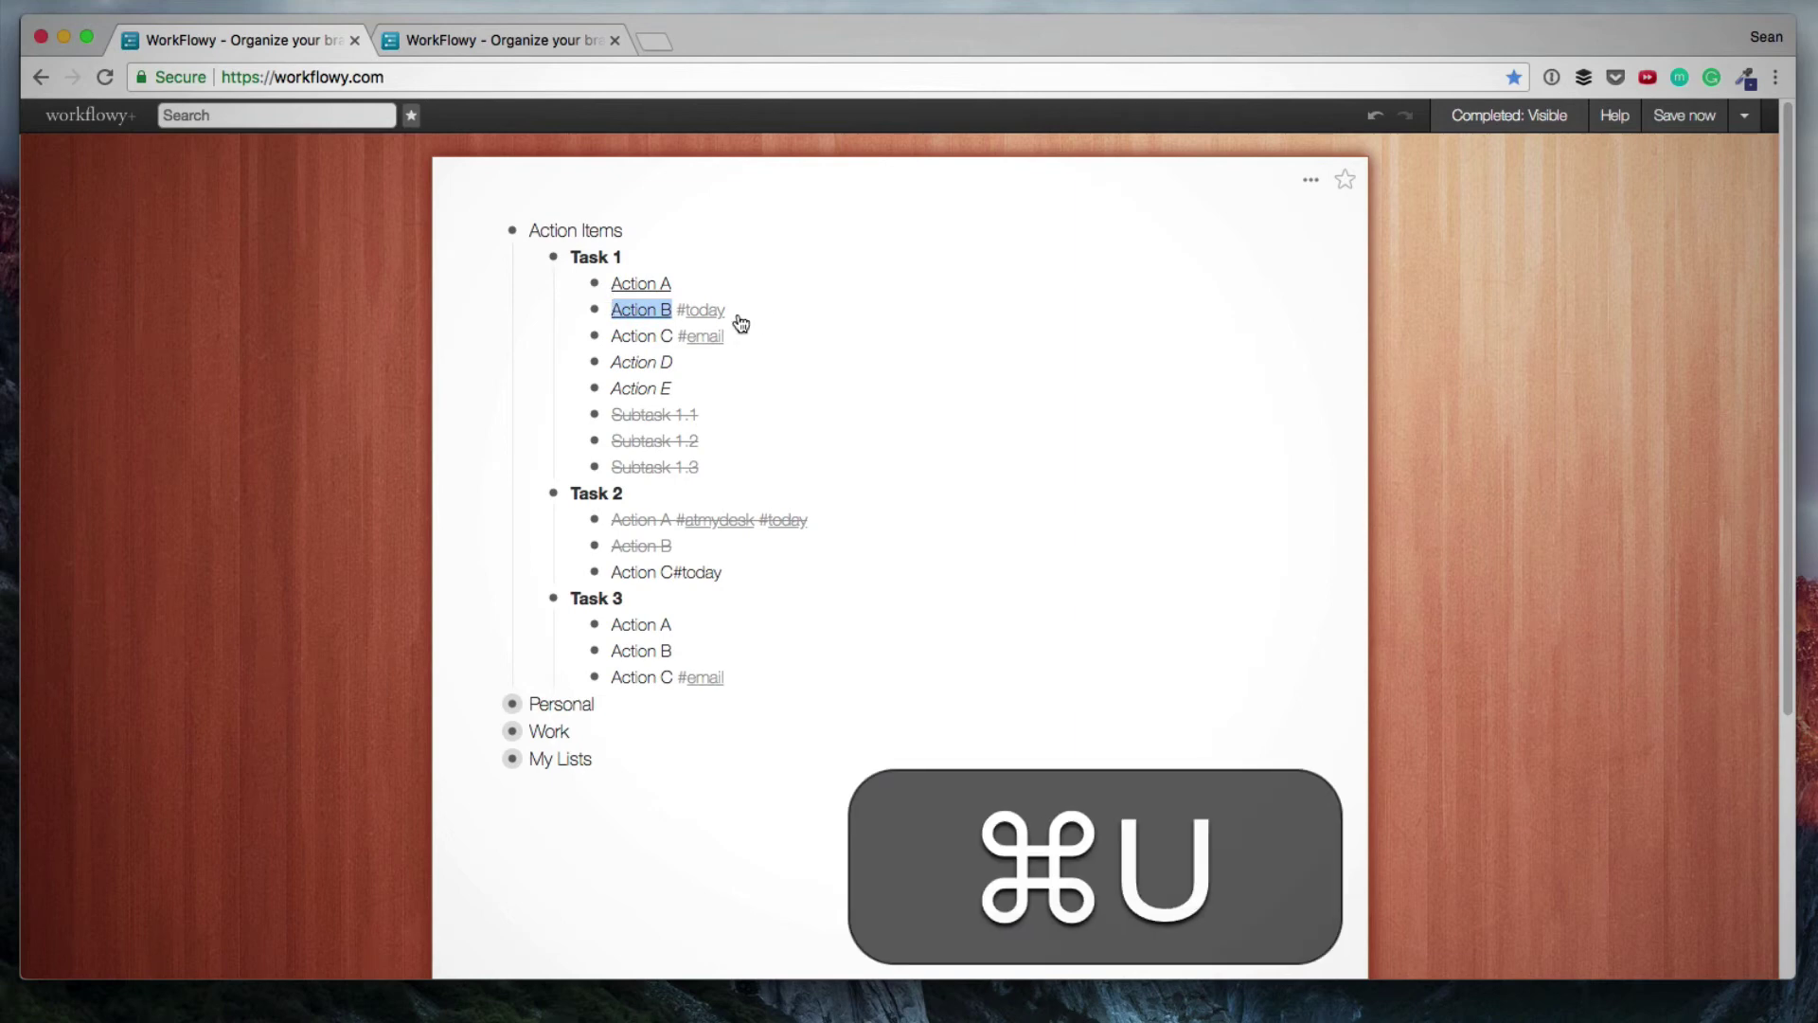
# Star the Action Items and Grocery List pages, then open Action Items from the starred pages.
pyautogui.press('Down')
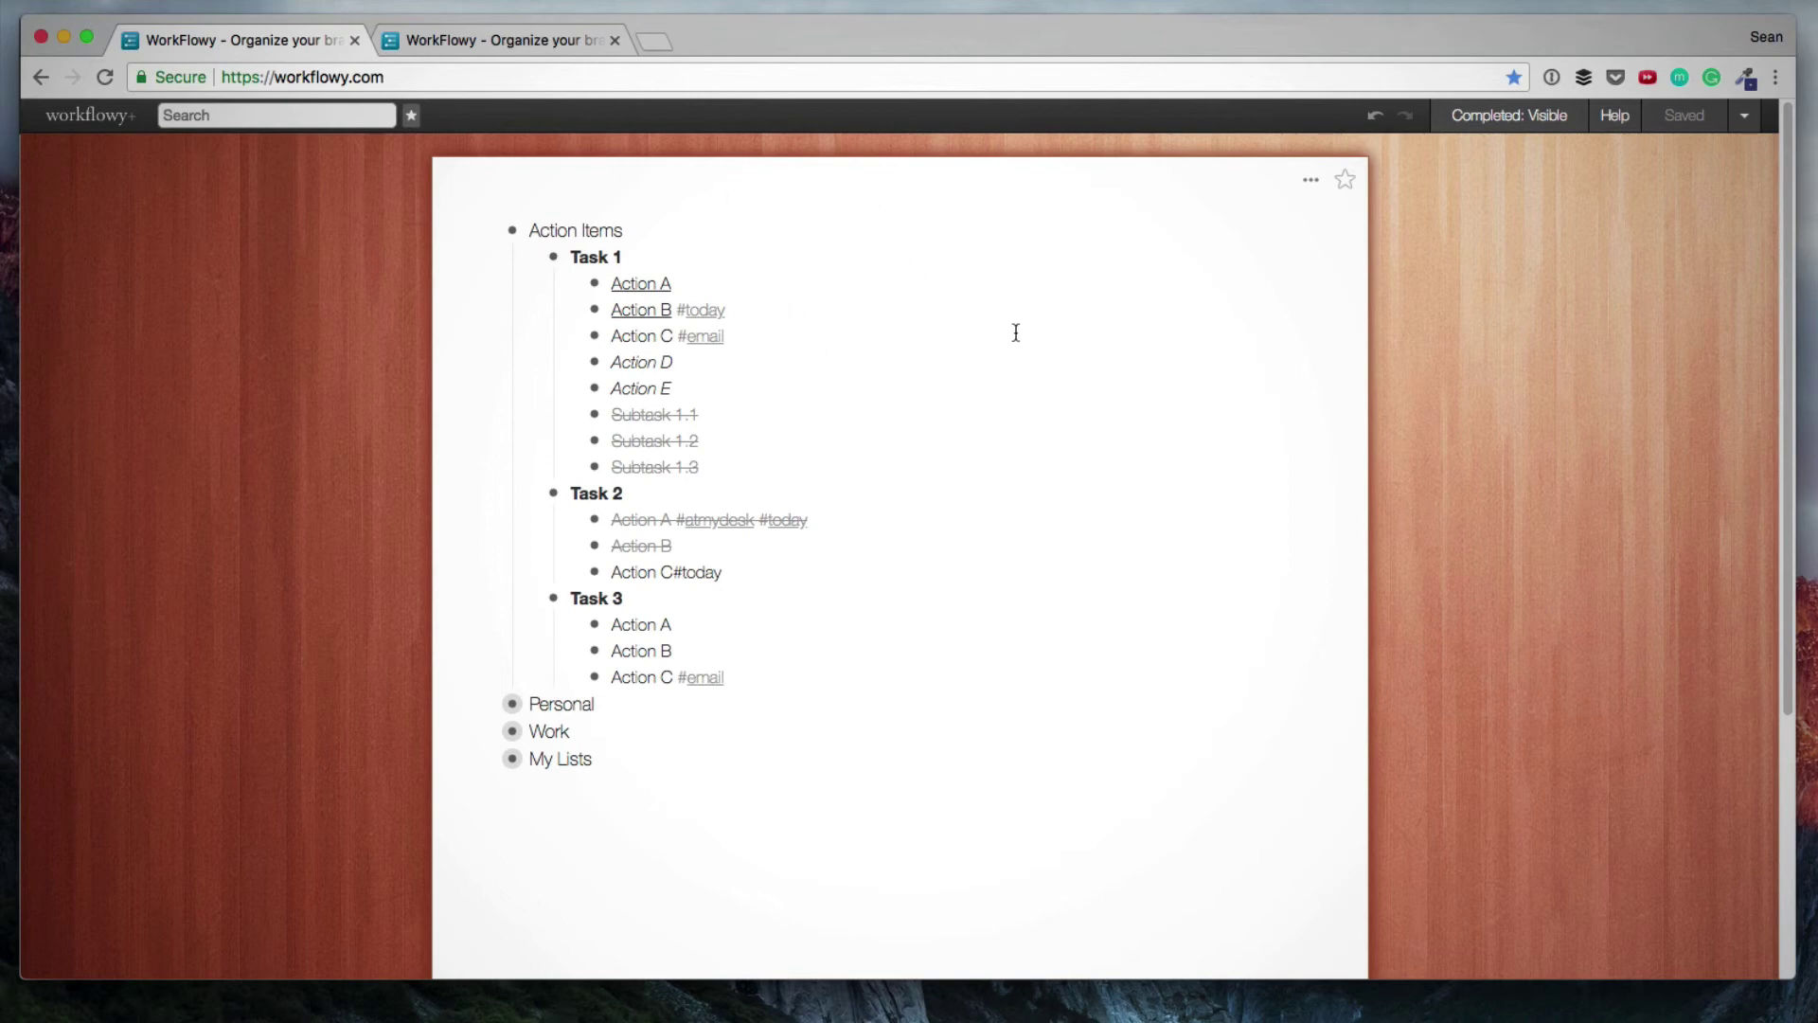
pyautogui.click(512, 230)
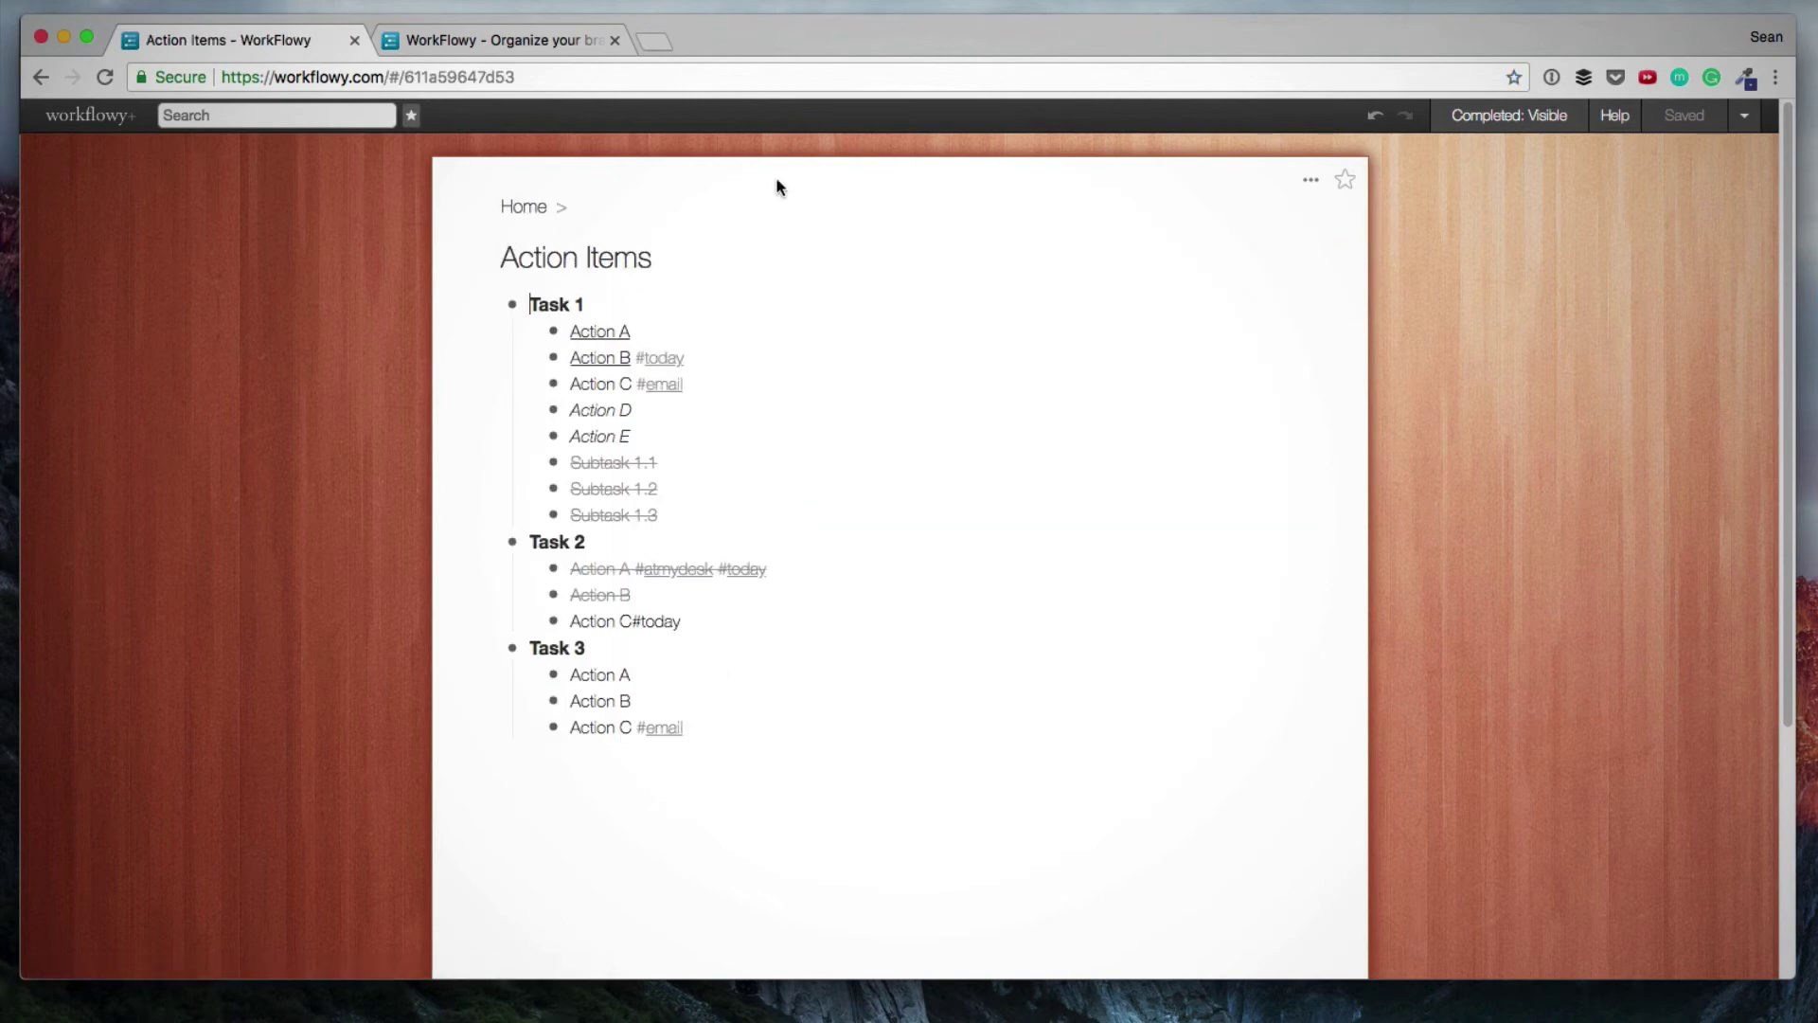
pyautogui.click(1345, 180)
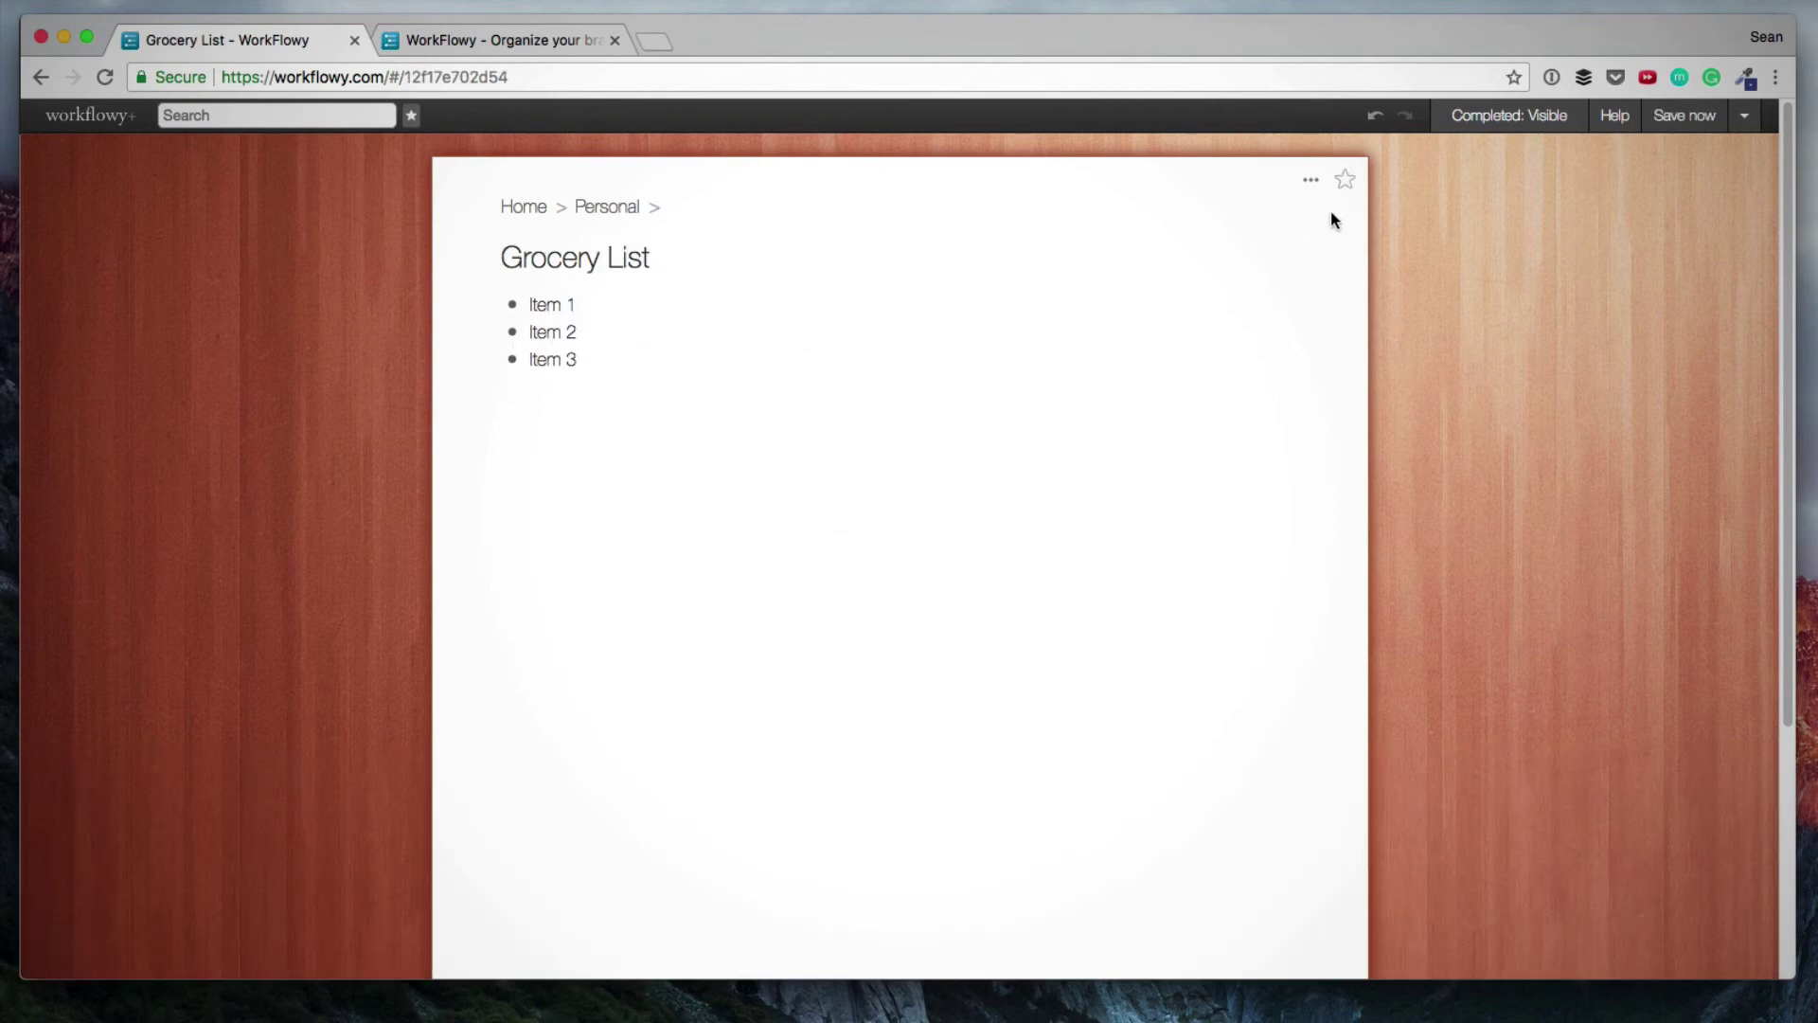
pyautogui.click(1345, 182)
pyautogui.moveTo(412, 121)
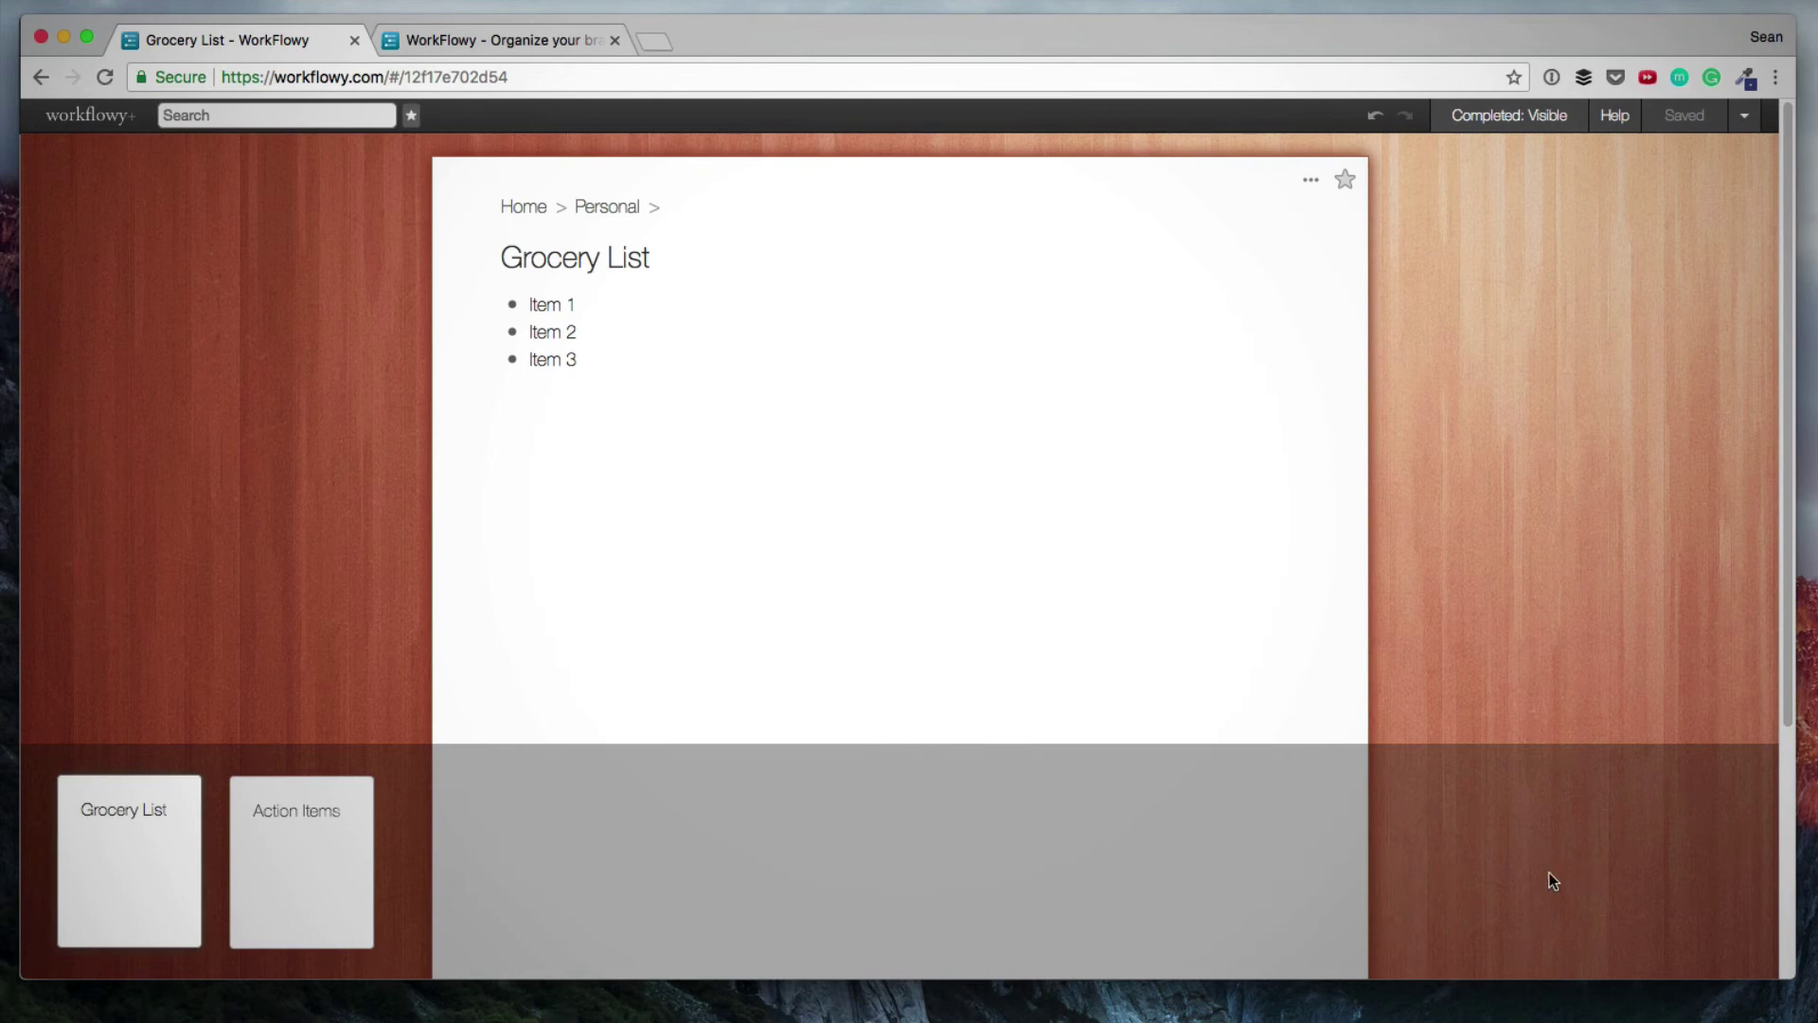
pyautogui.click(289, 859)
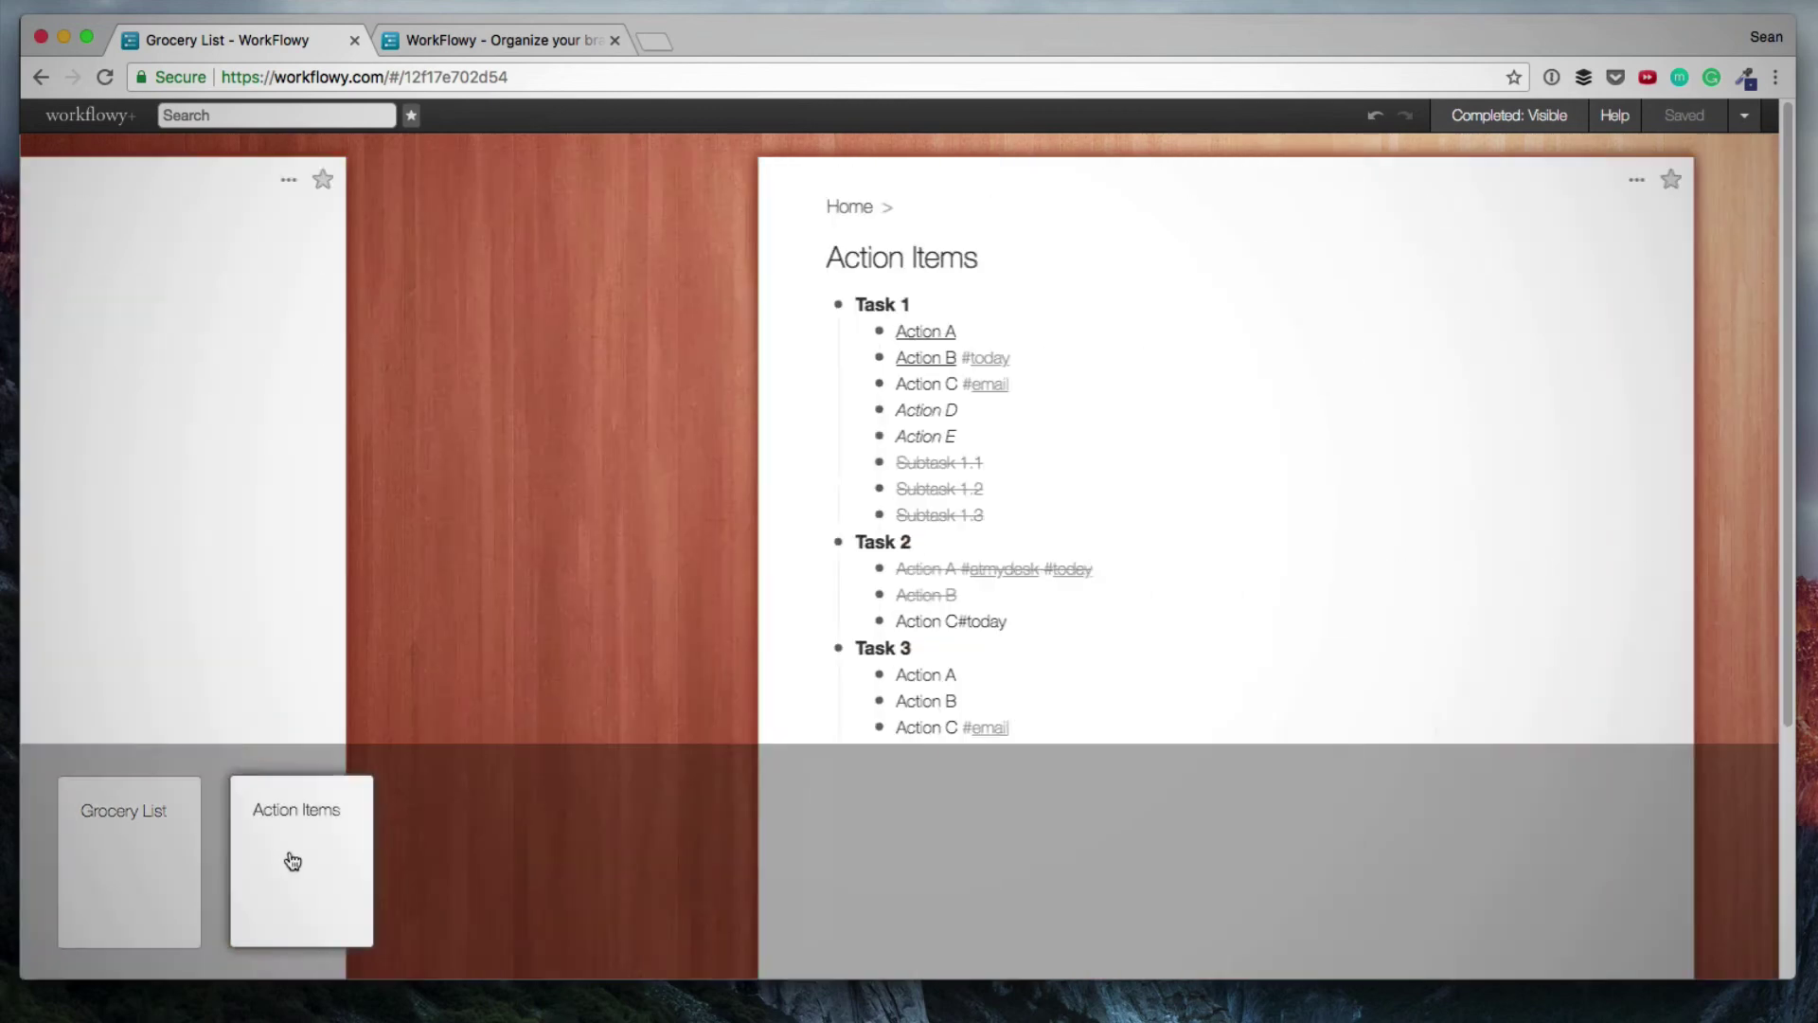
# Return to the top-level outline and search for 'action', then replace the search with '#email'.
pyautogui.hotkey('alt', 'Left')
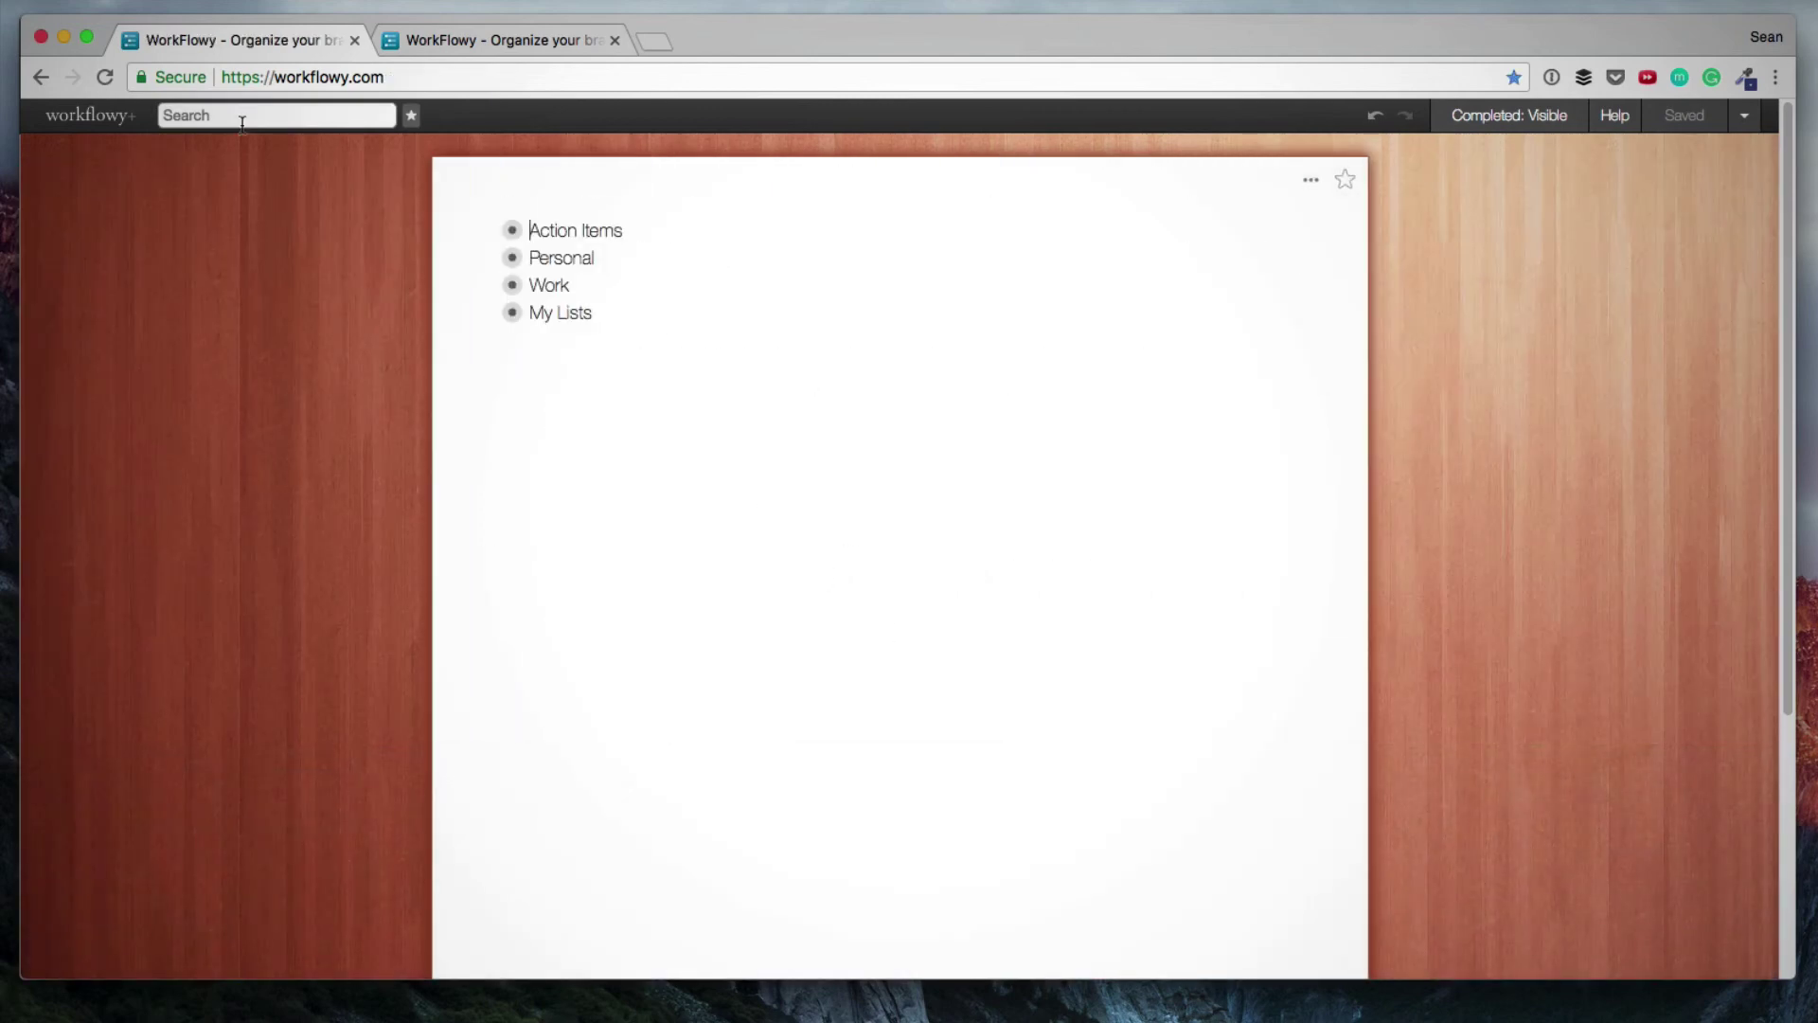
pyautogui.press('Escape')
pyautogui.write('action')
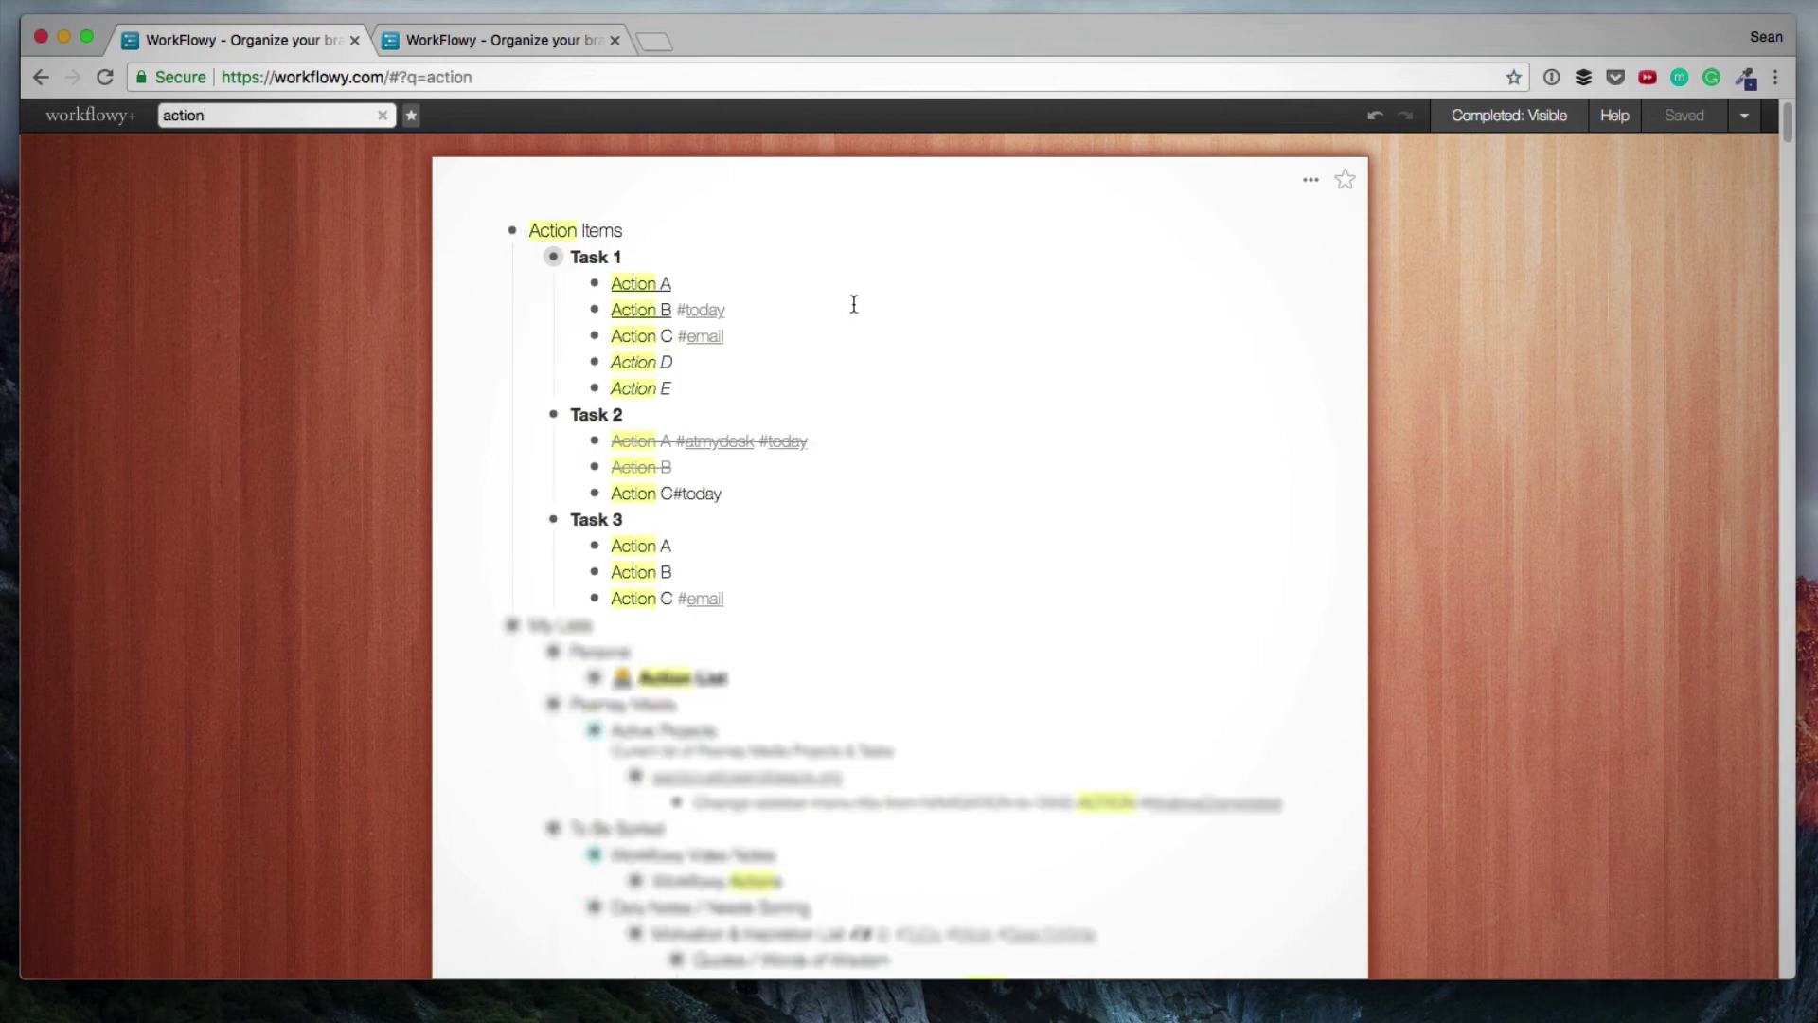
pyautogui.tripleClick(362, 115)
pyautogui.write('#email')
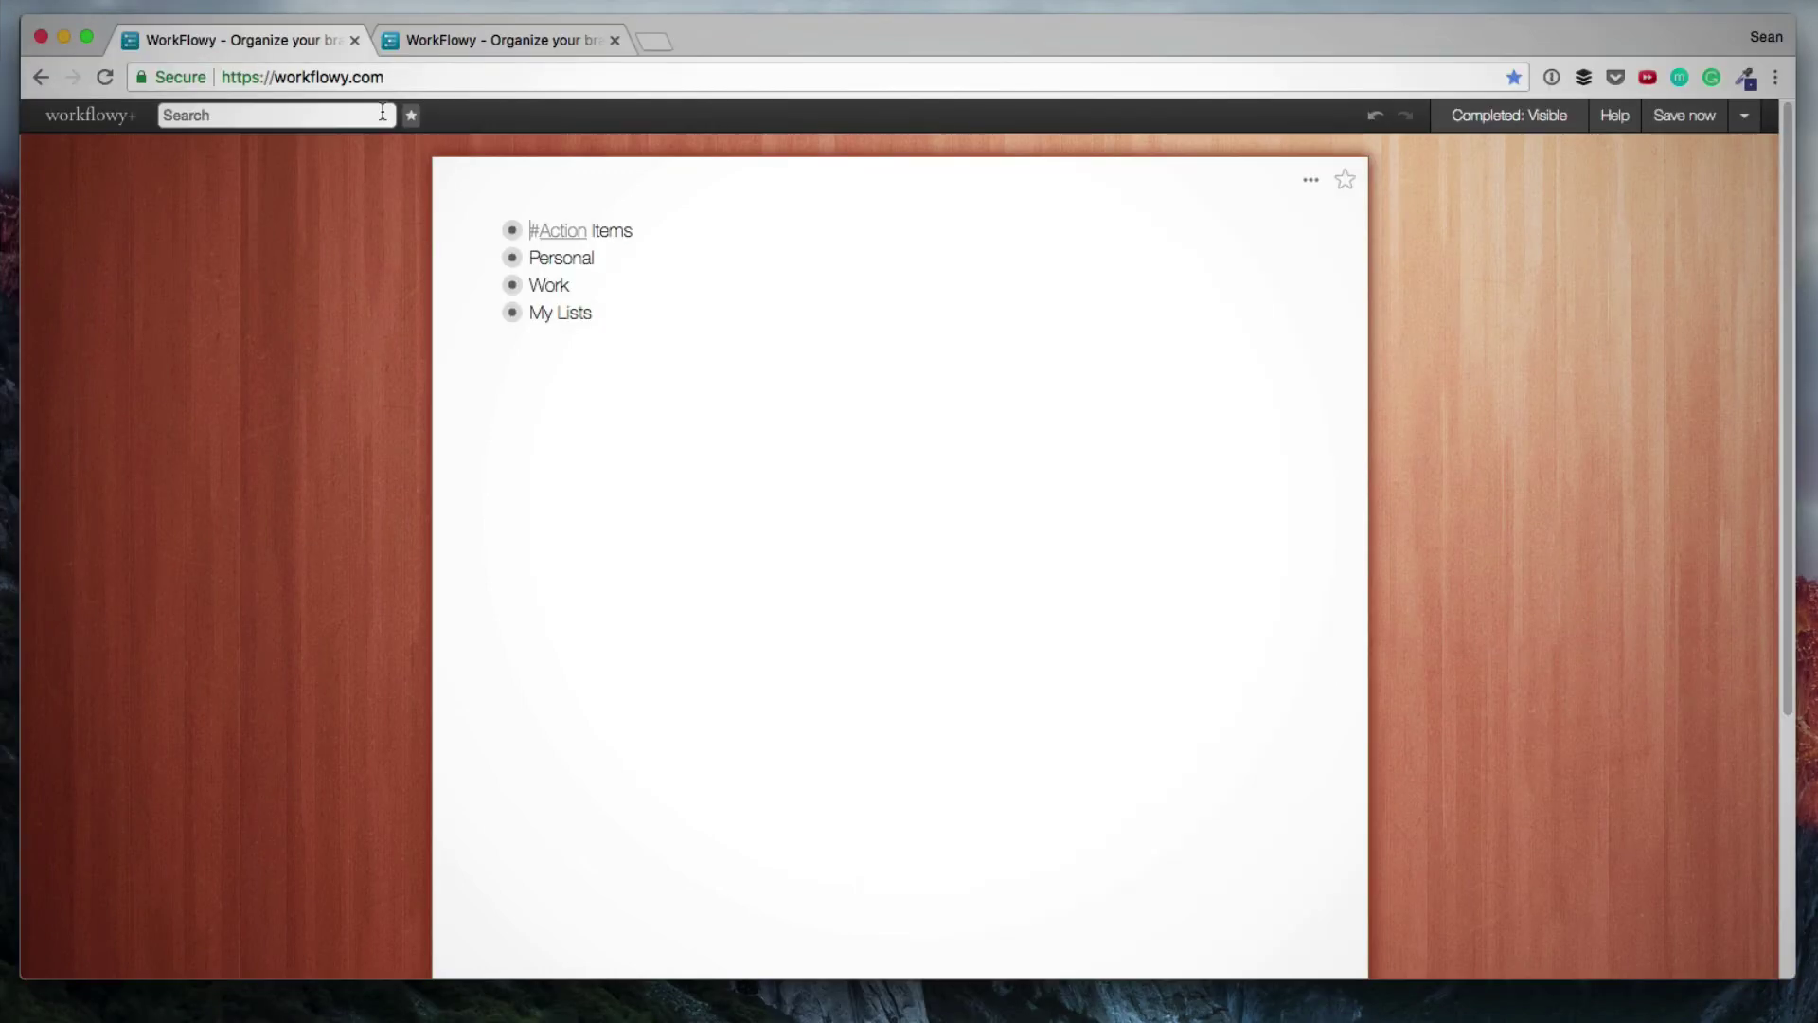
# Delete the stray # so the first top-level item reads 'Action Items' again.
pyautogui.press('Delete')
pyautogui.click(764, 478)
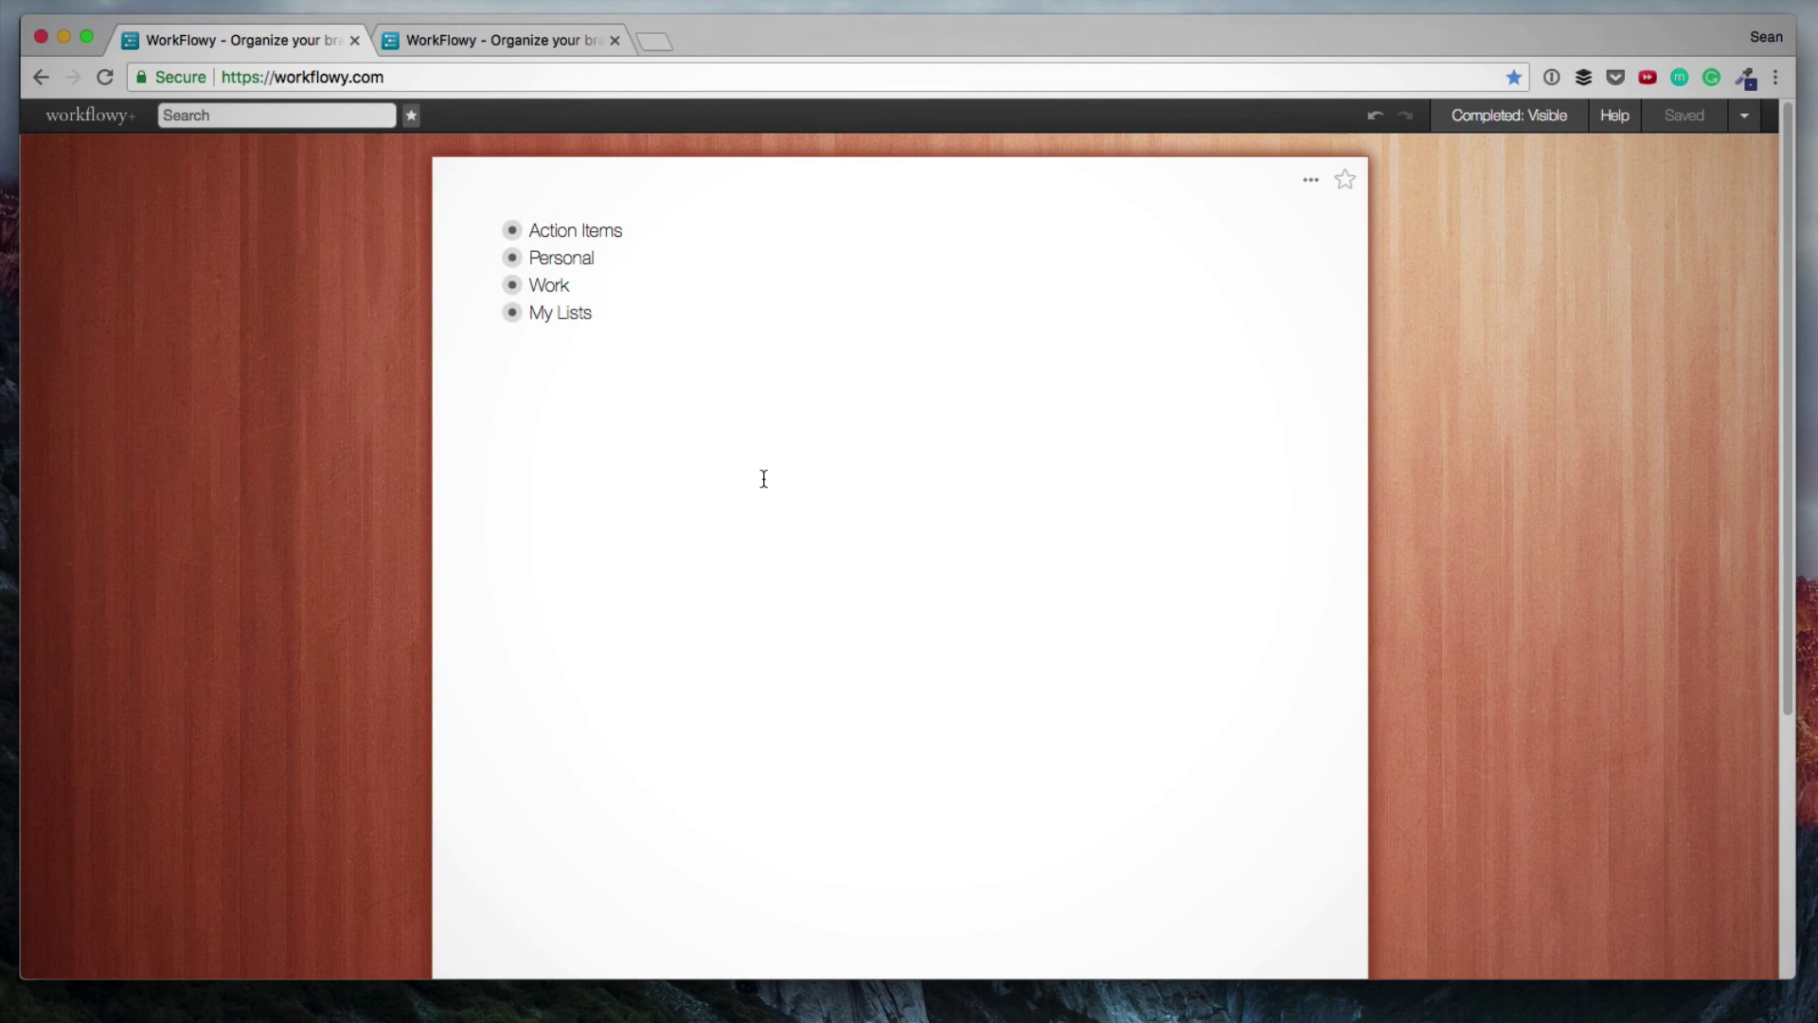